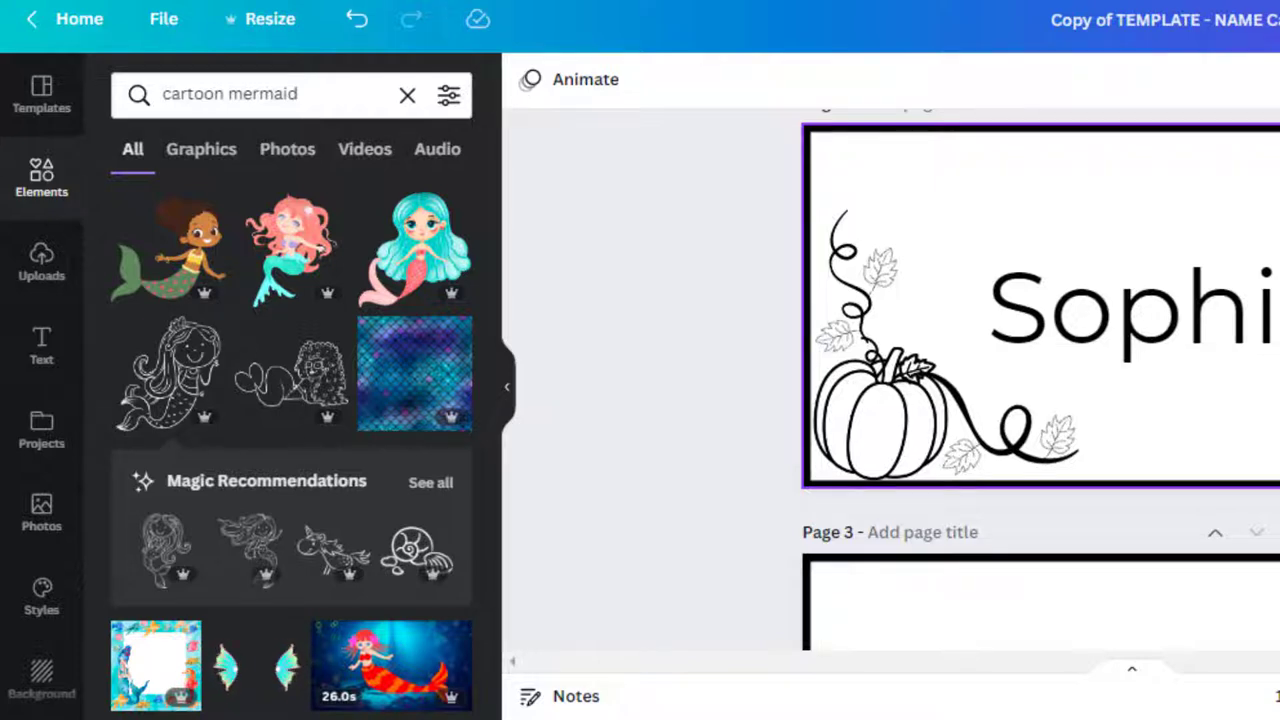
click(1040, 305)
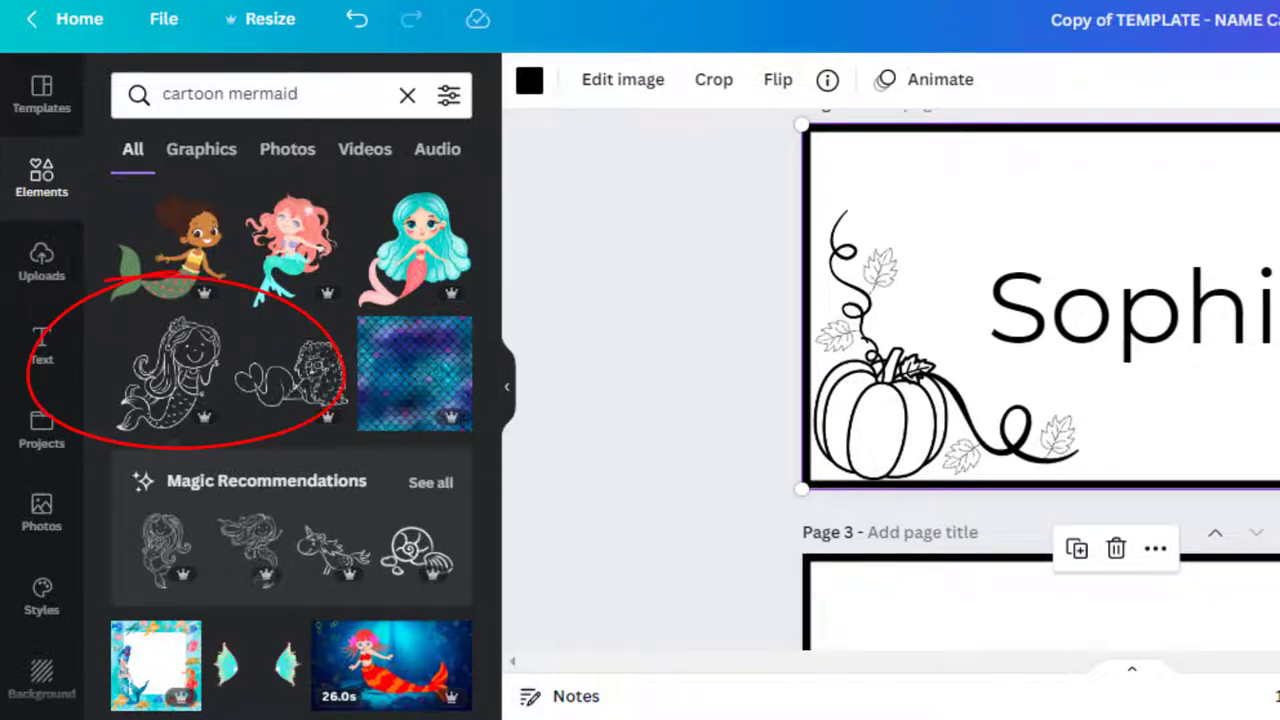
scroll(1035, 380, down, 3)
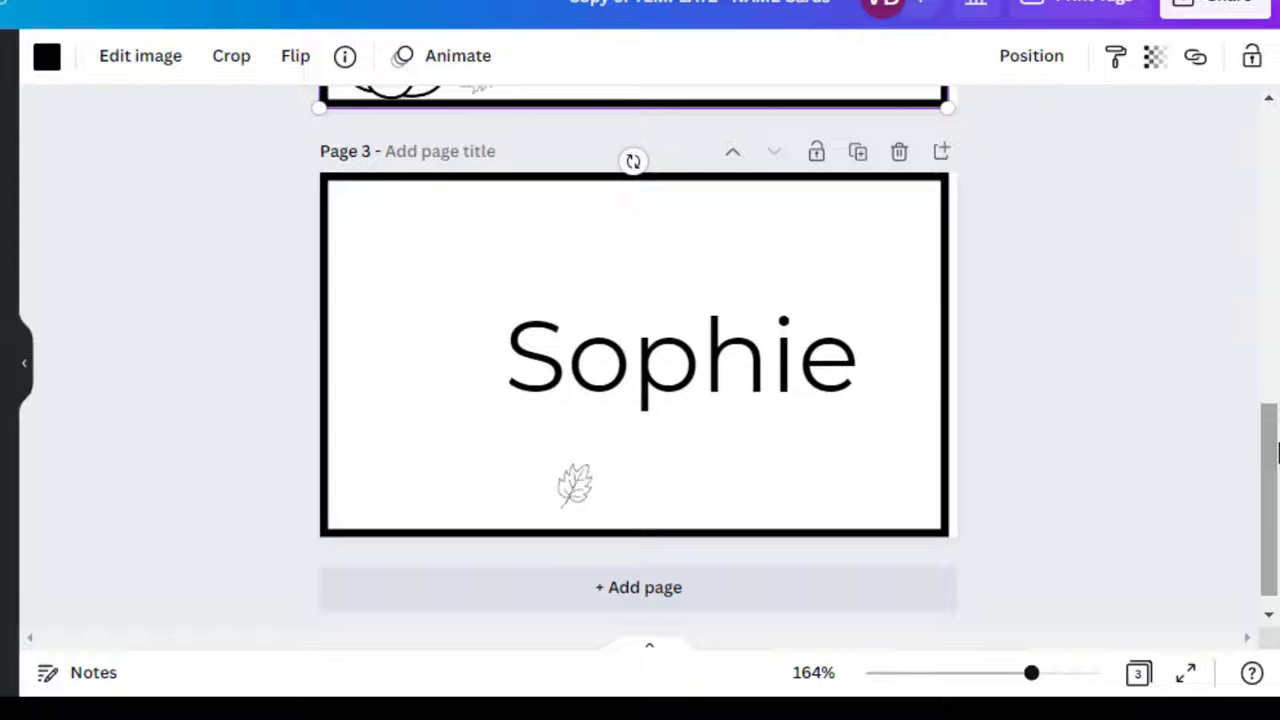
drag(1275, 452, 1275, 356)
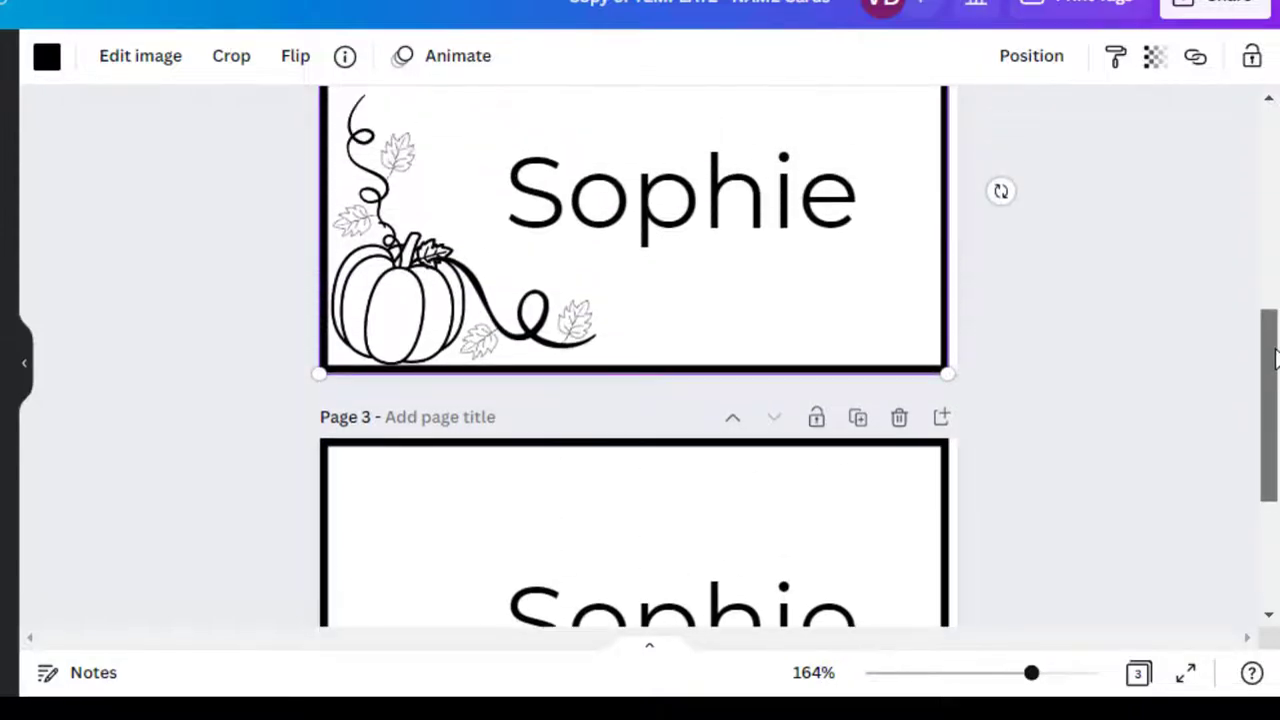
click(769, 209)
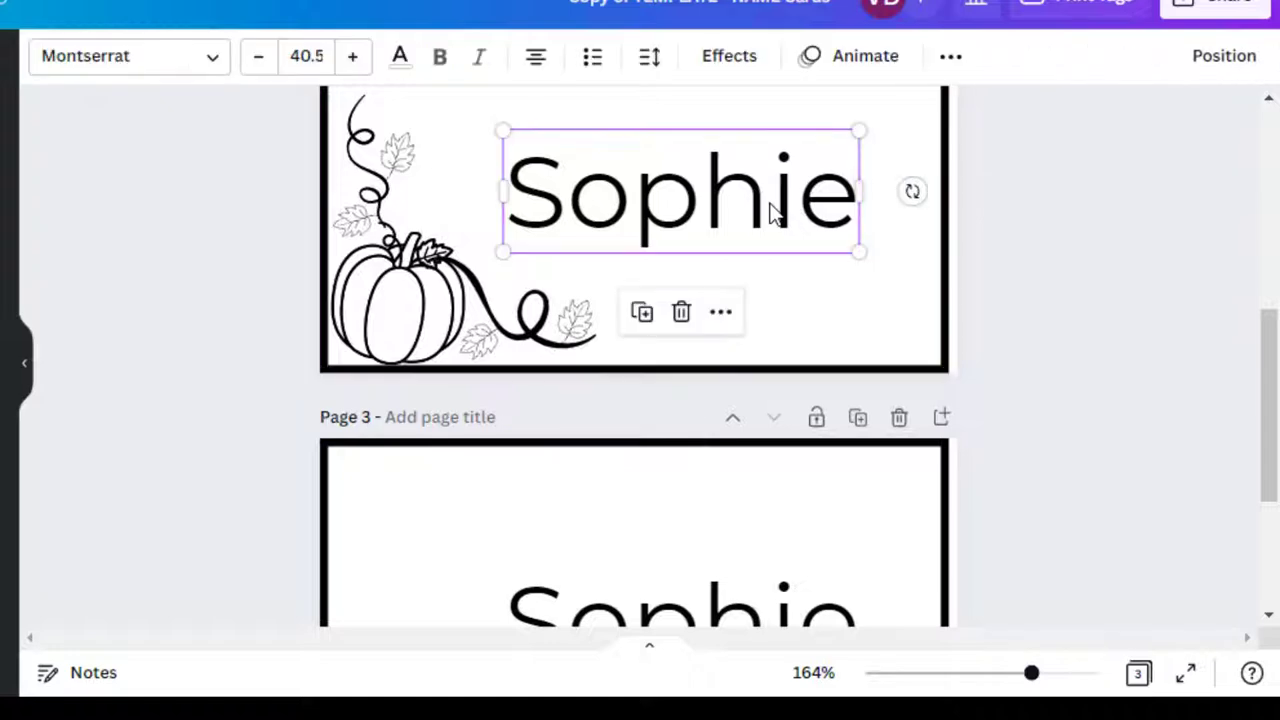
click(767, 205)
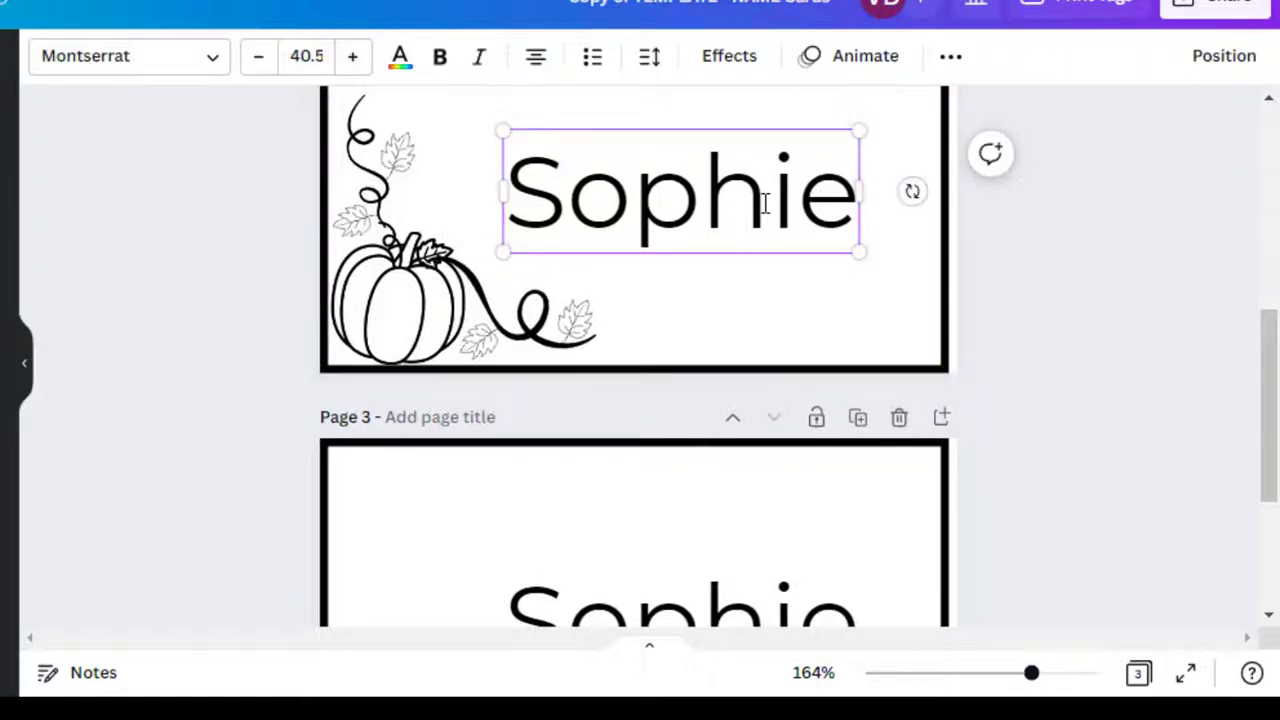
key(BackSpace)
key(BackSpace)
key(BackSpace)
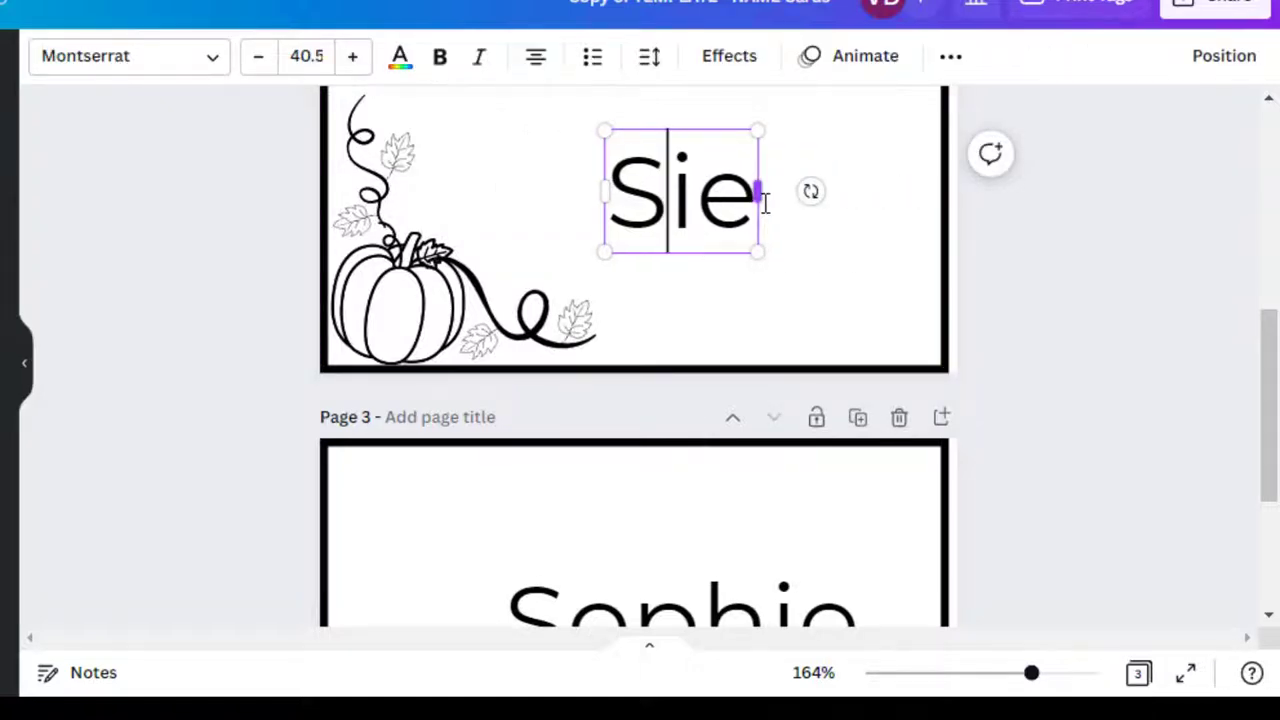
text(OP)
key(BackSpace)
key(BackSpace)
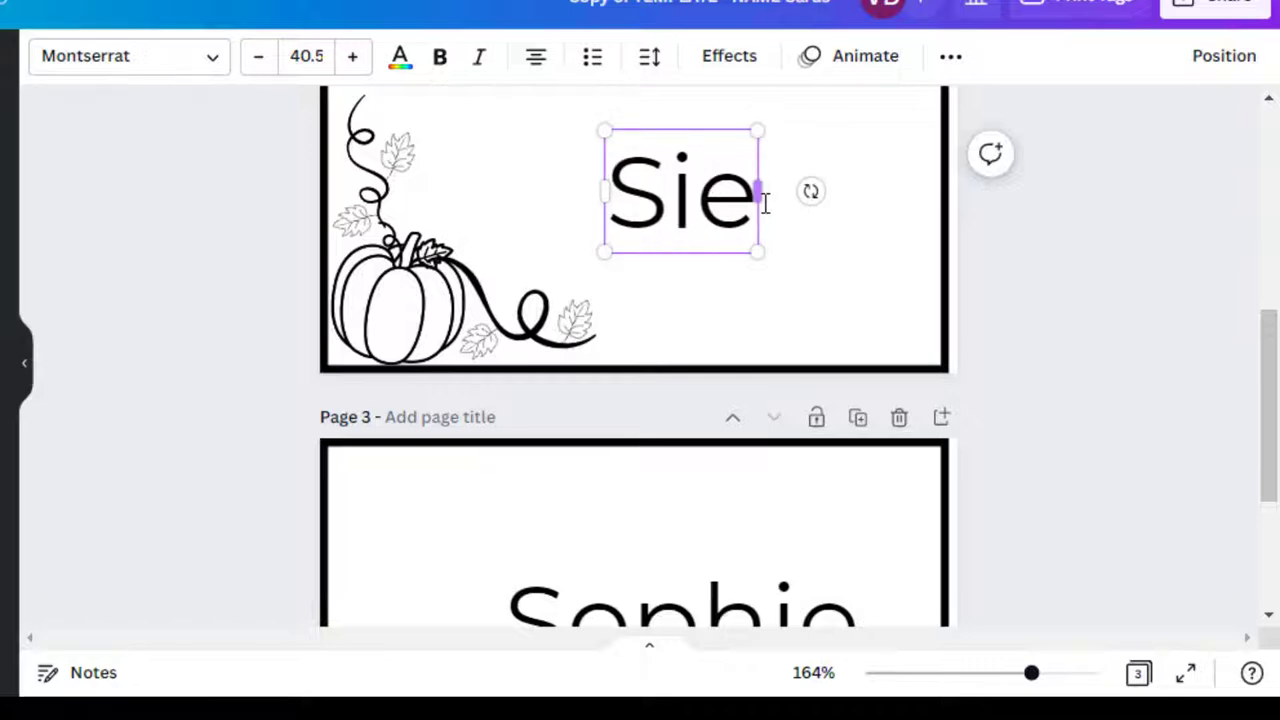
text(oph)
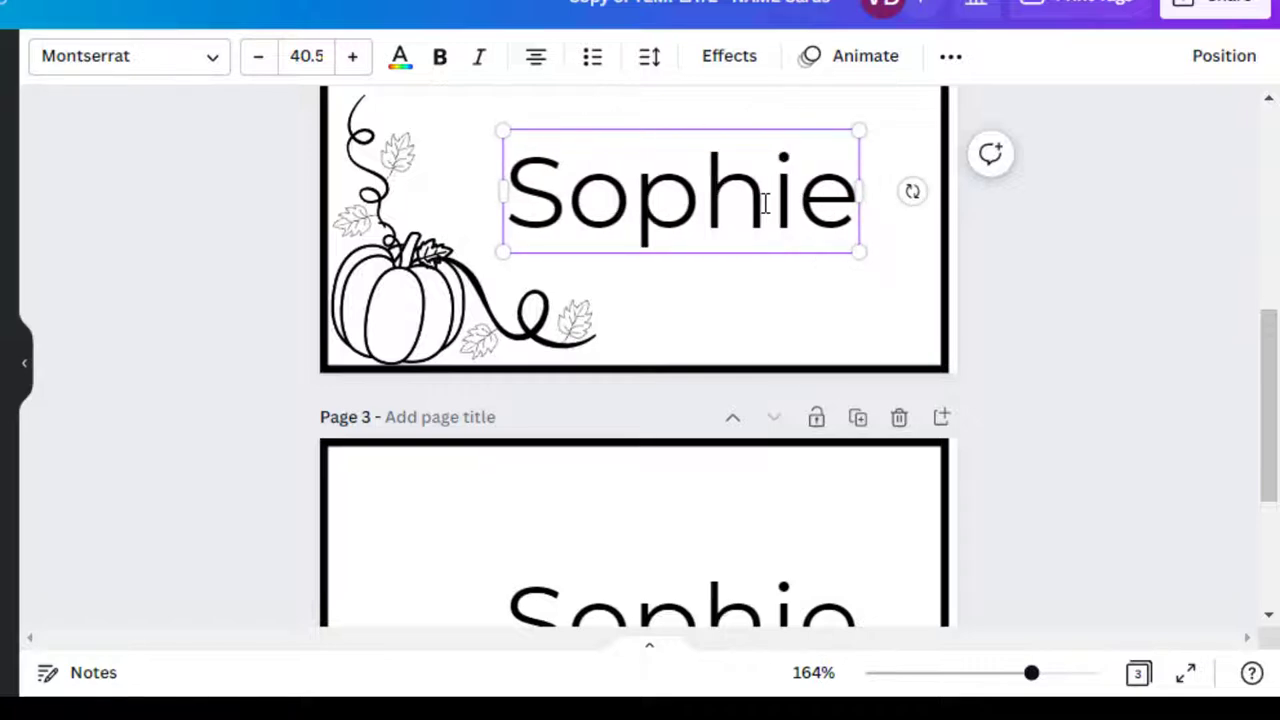
- Duplicate the leaf-decorated Sophie card page seven times so the design reaches ten pages
click(1237, 357)
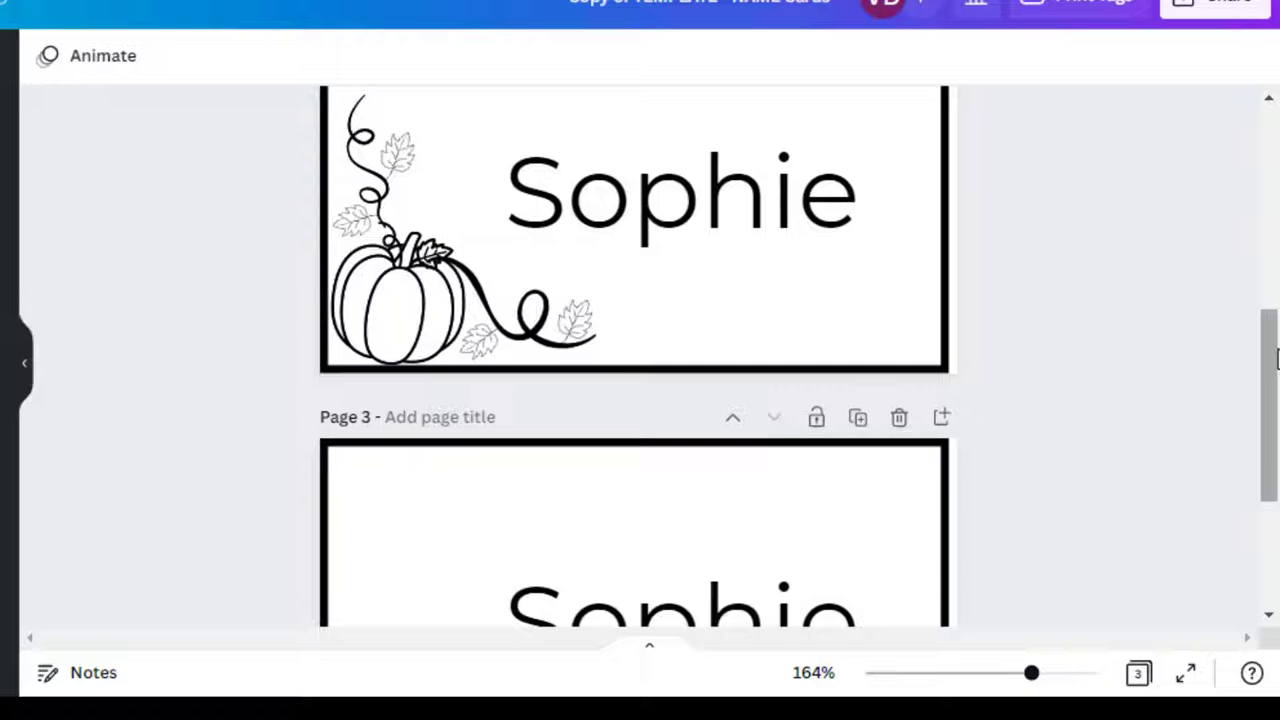
drag(1276, 357, 1276, 450)
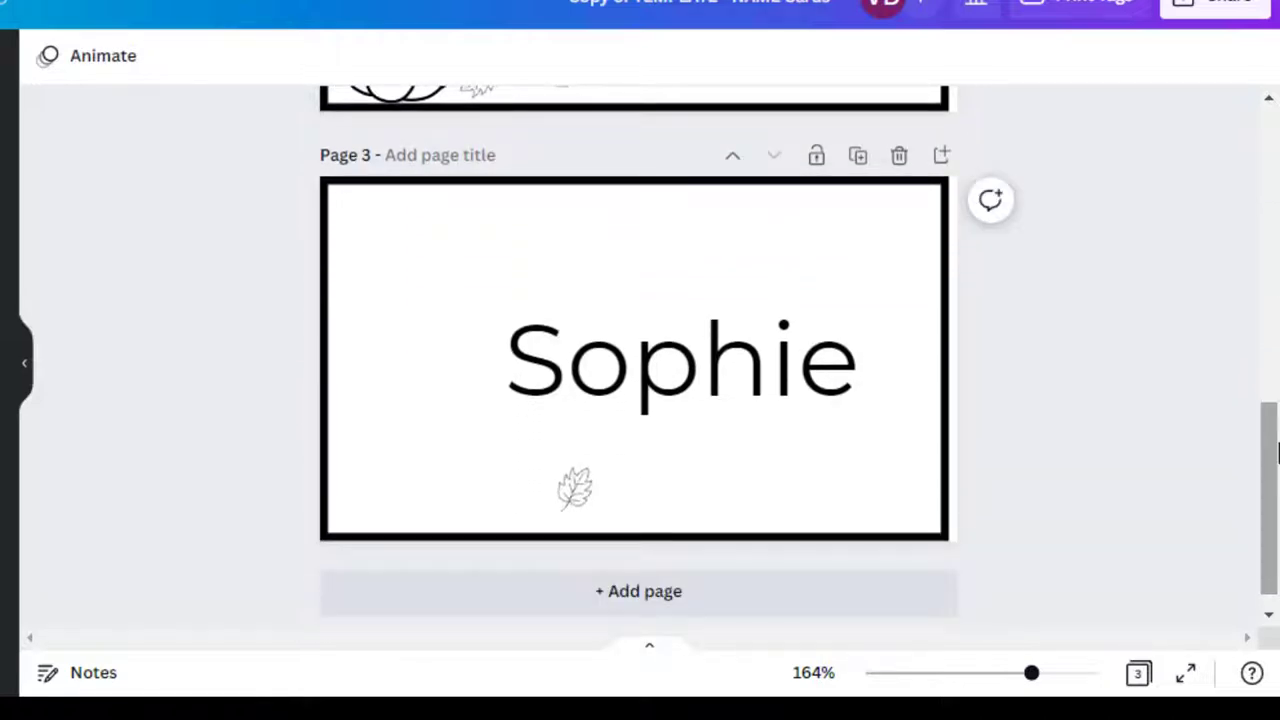
drag(1276, 452, 1270, 357)
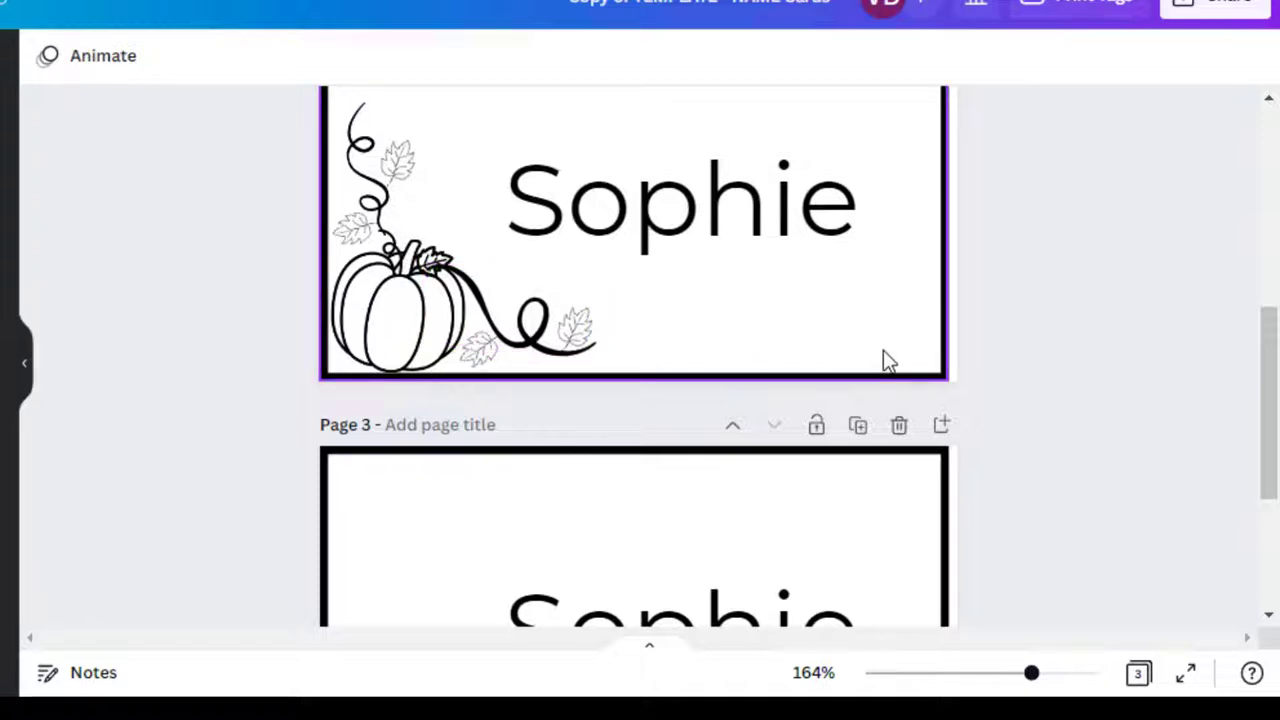
drag(1268, 350, 1276, 470)
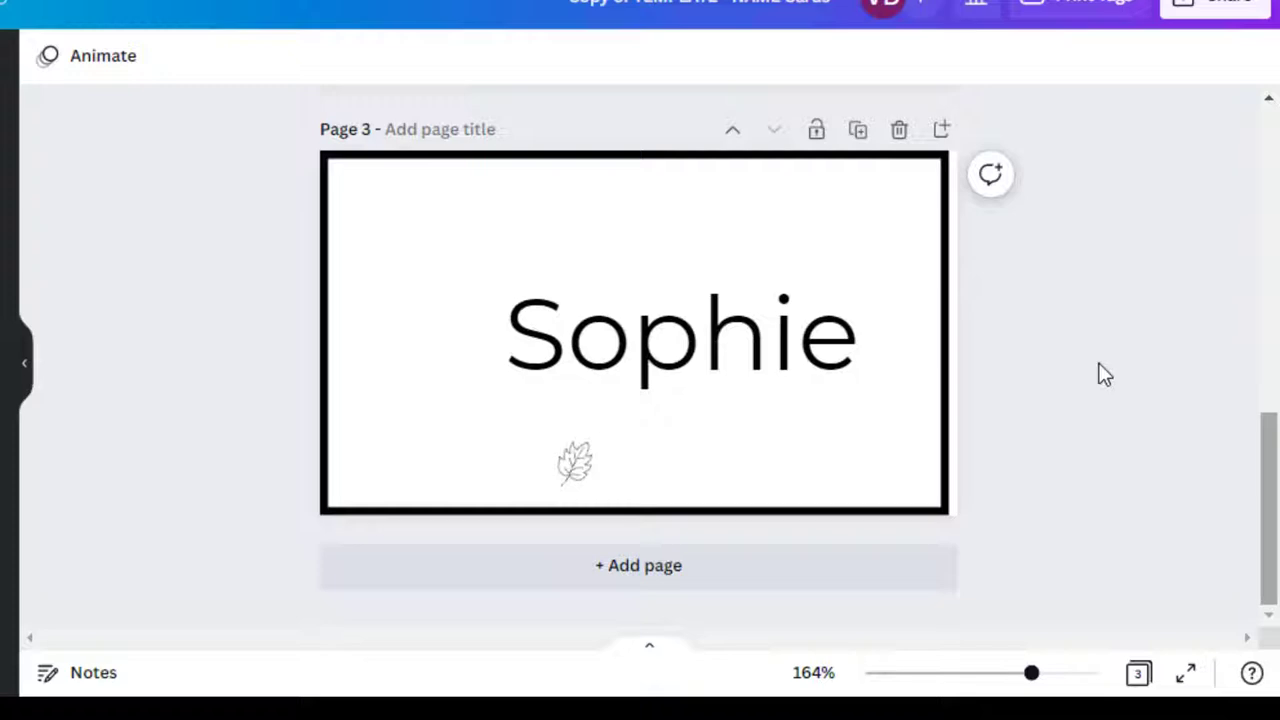
click(866, 140)
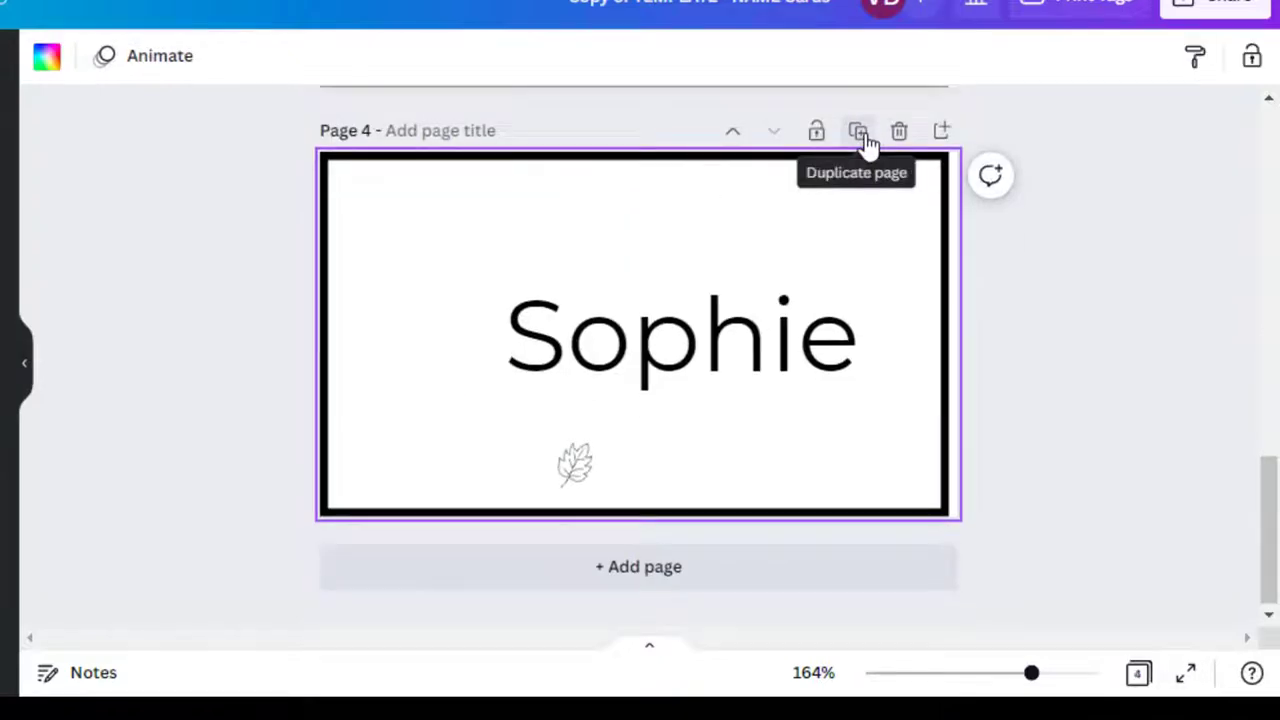
click(867, 142)
click(866, 140)
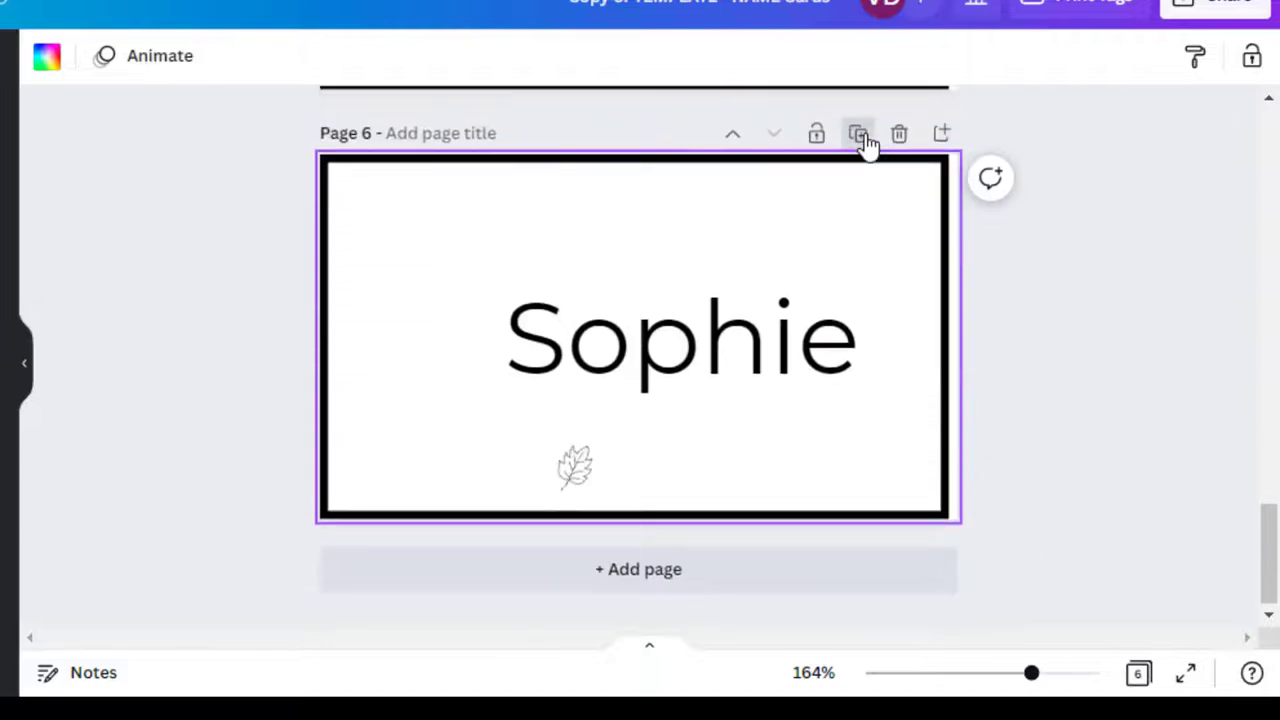
click(867, 142)
click(866, 140)
click(866, 140)
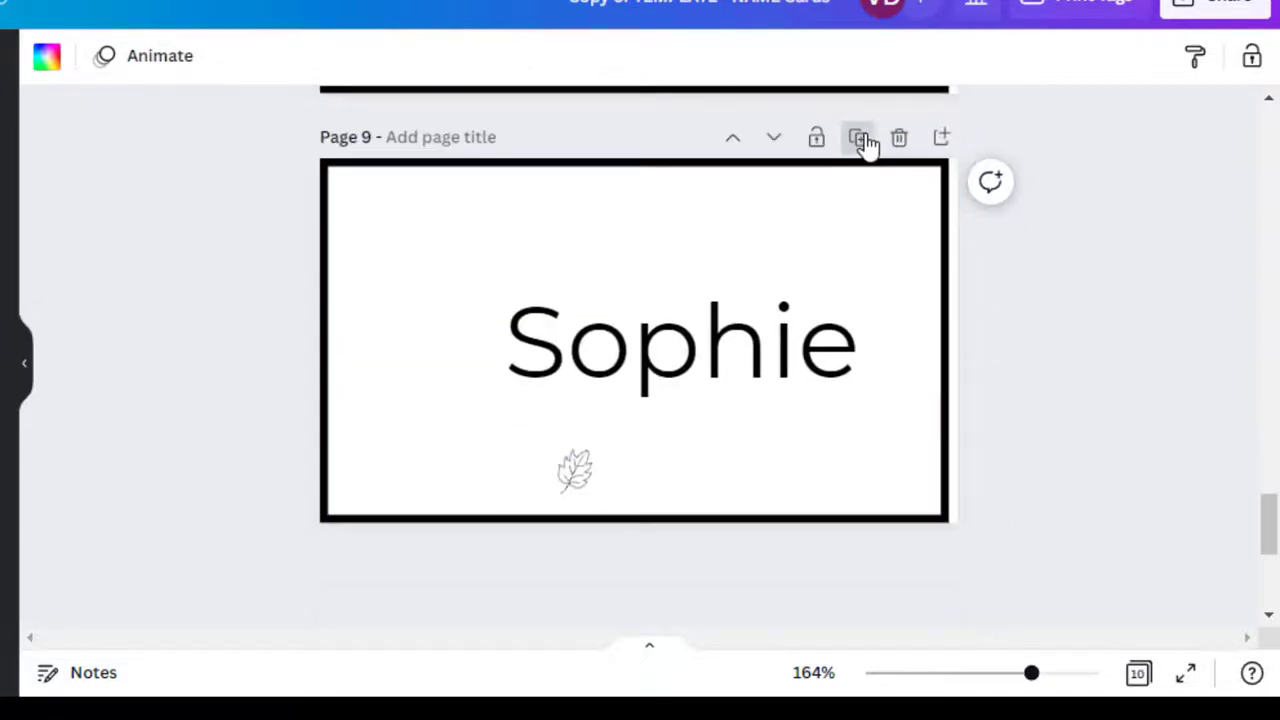
click(867, 142)
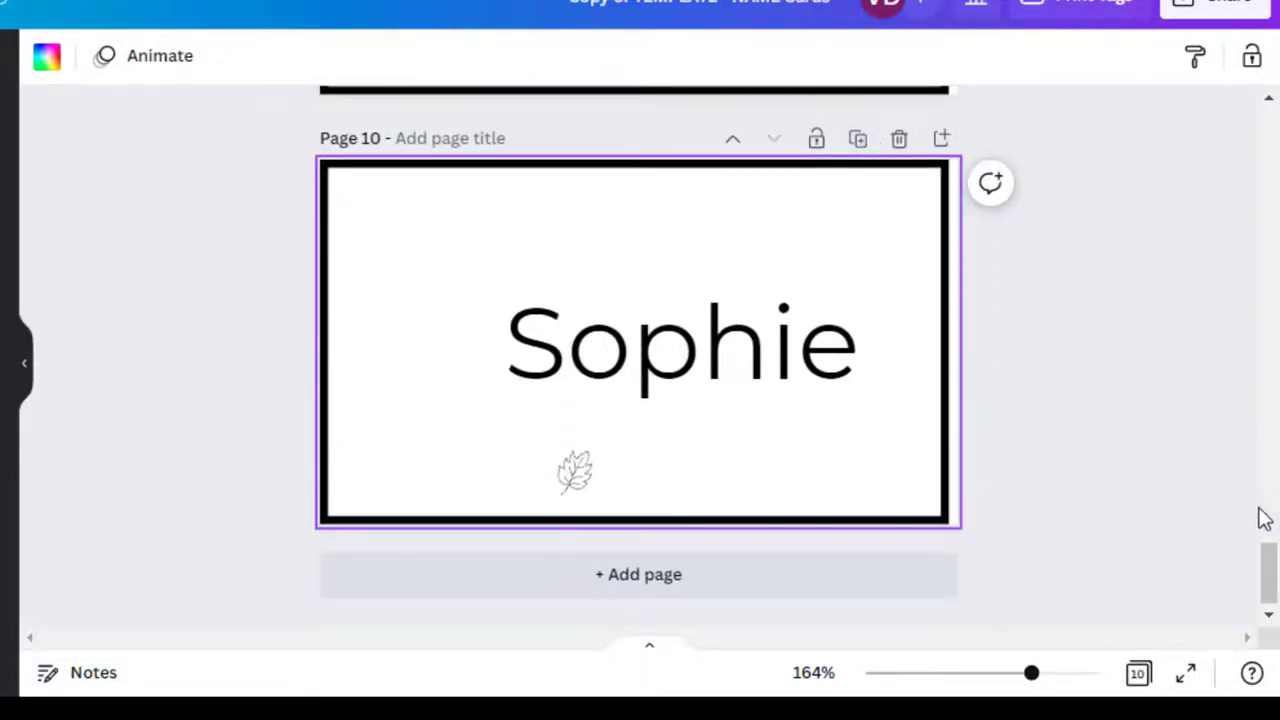
drag(1268, 563, 1249, 231)
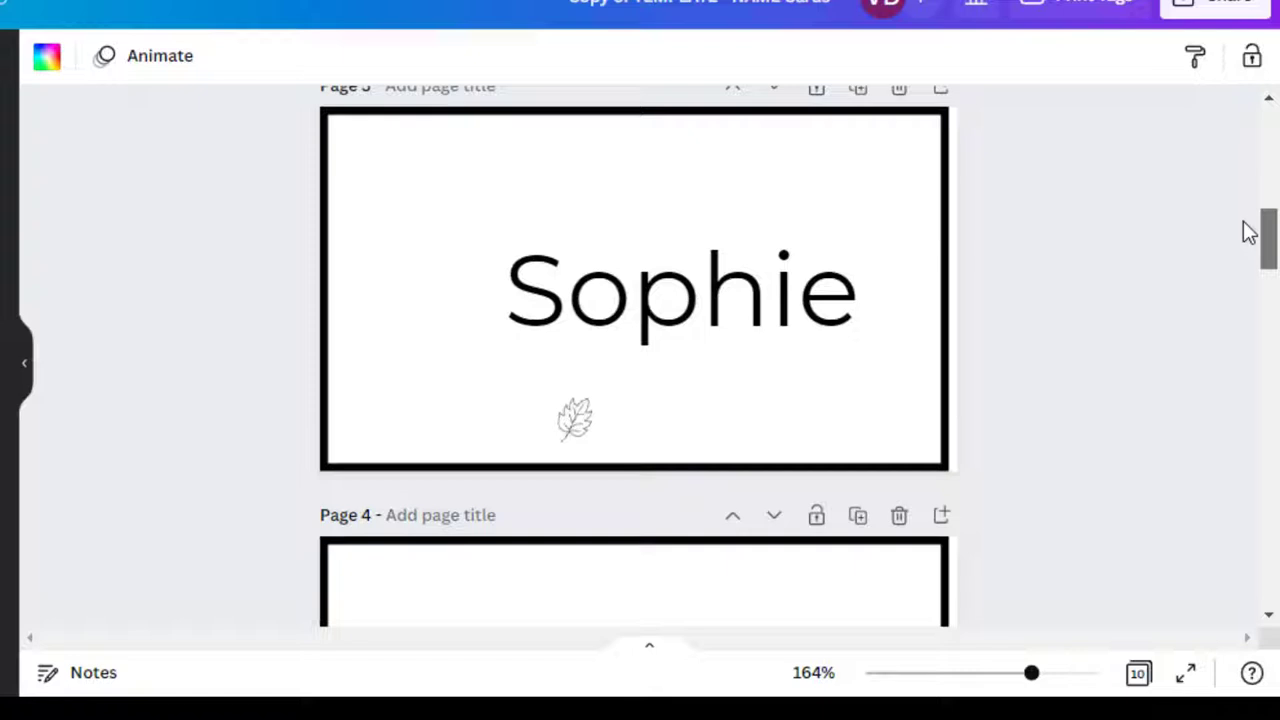
- Delete the small leaf graphics from the Sophie cards on Pages 3 and 4
right_click(578, 438)
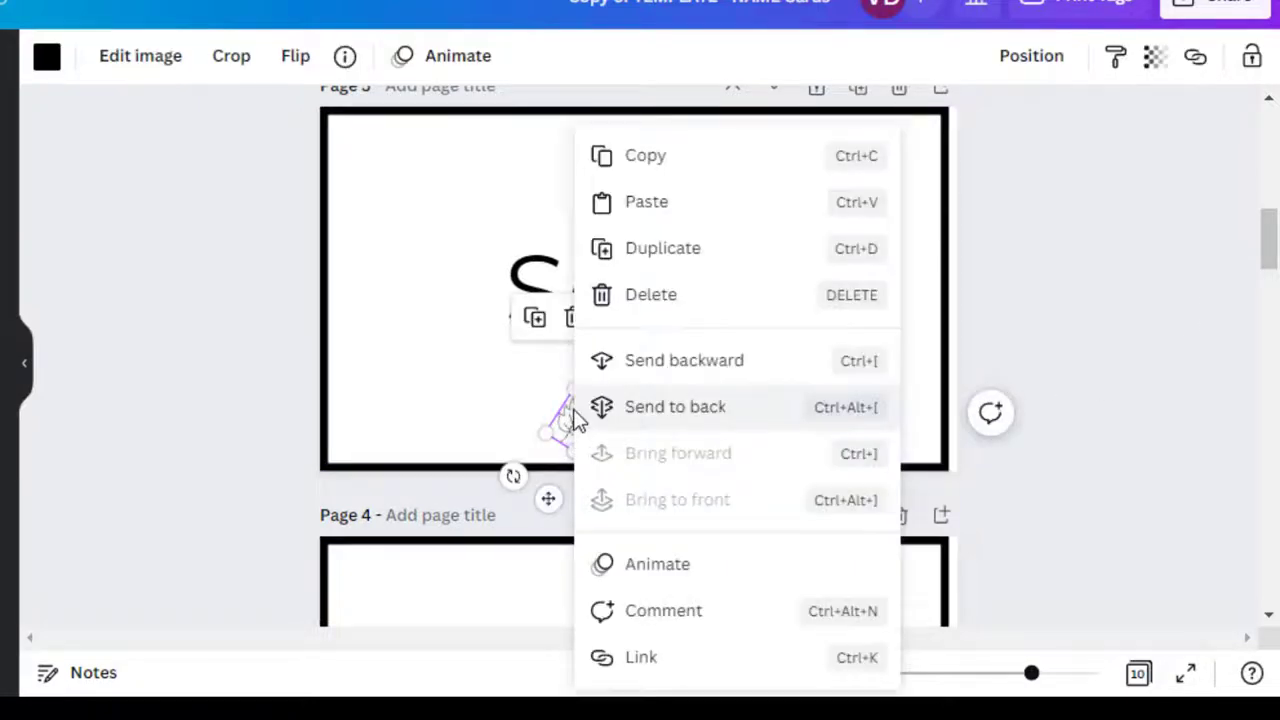
click(652, 302)
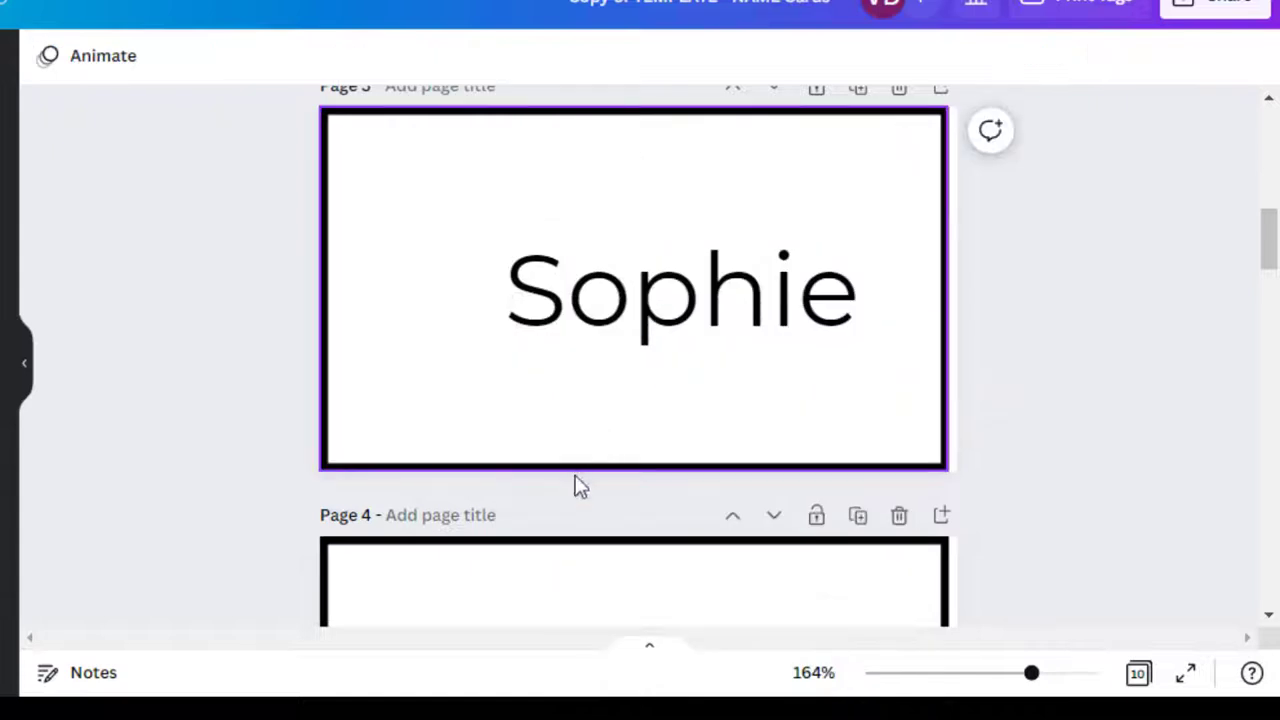
drag(1268, 237, 1146, 312)
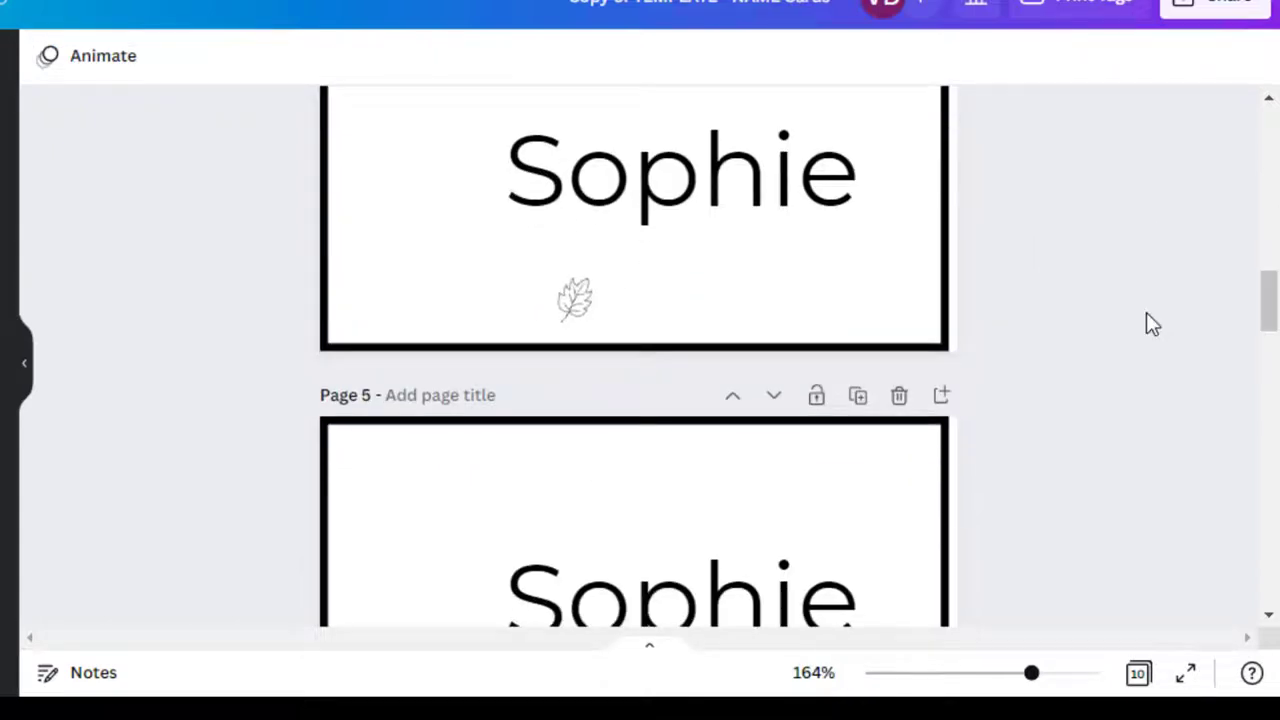
click(594, 303)
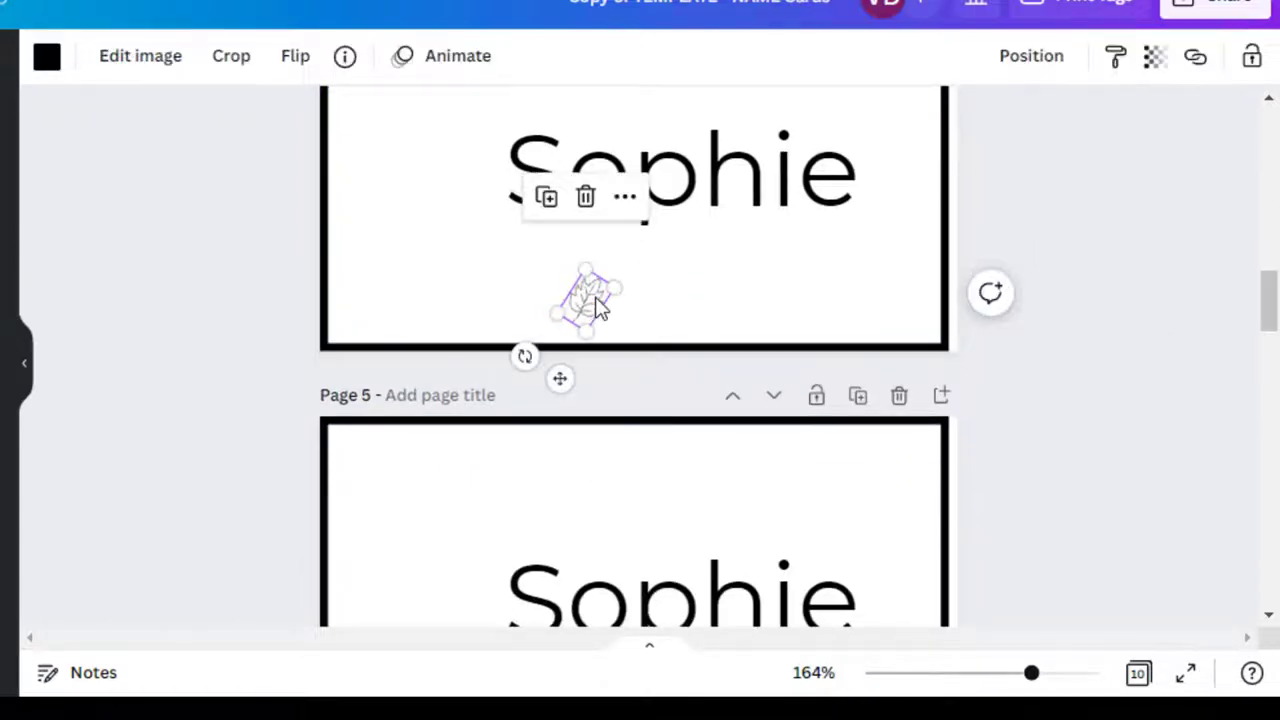
key(Delete)
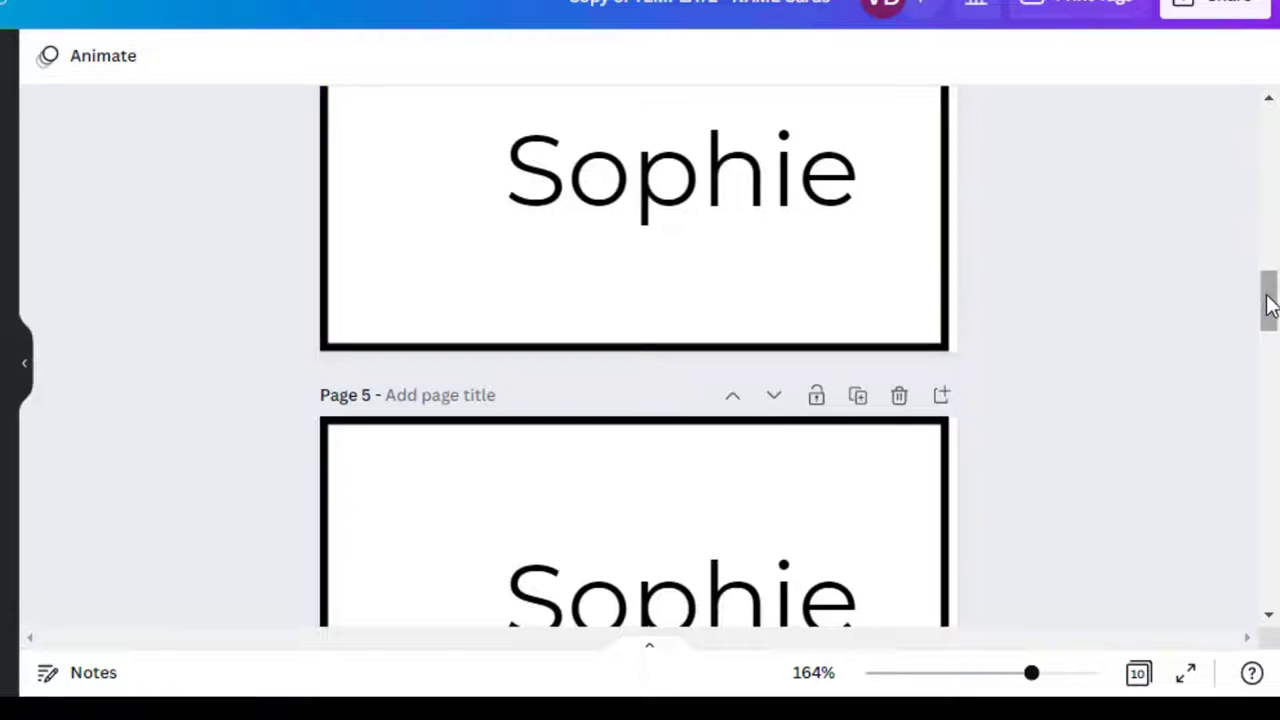
- Paste the mermaid line drawing onto Page 3, enlarged at the card's left side
drag(1271, 306, 1271, 247)
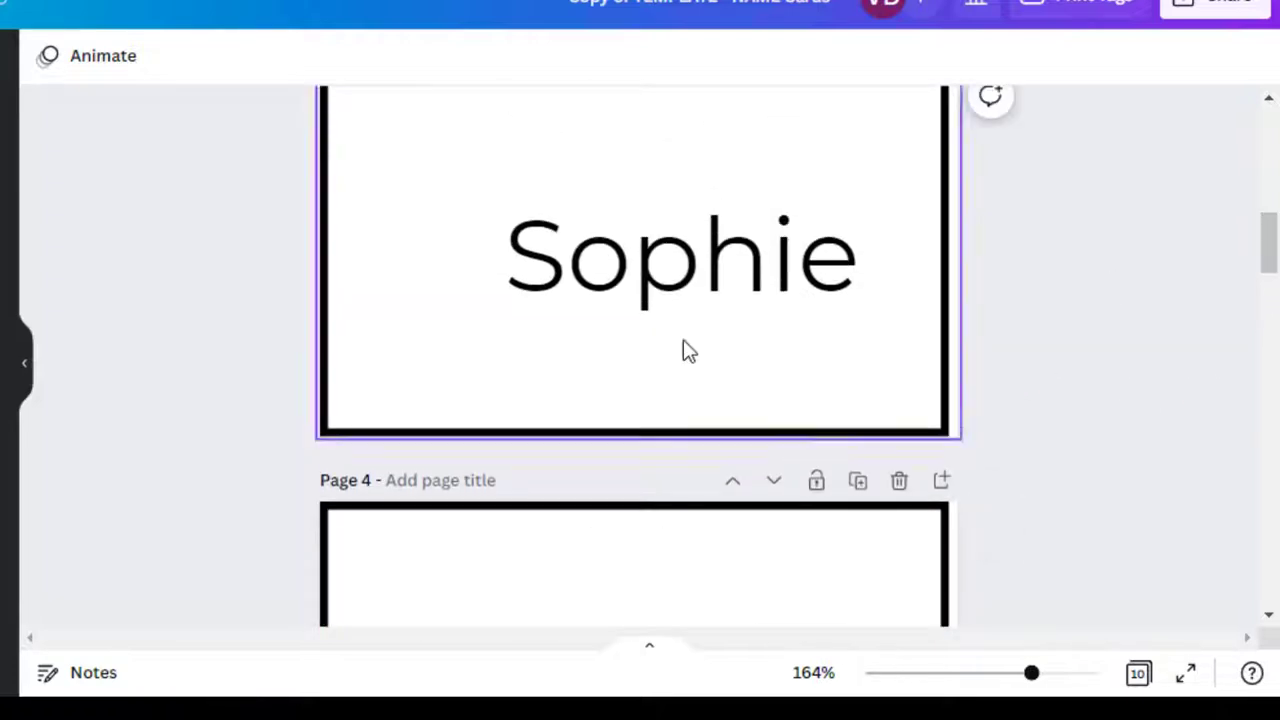
key(ctrl+v)
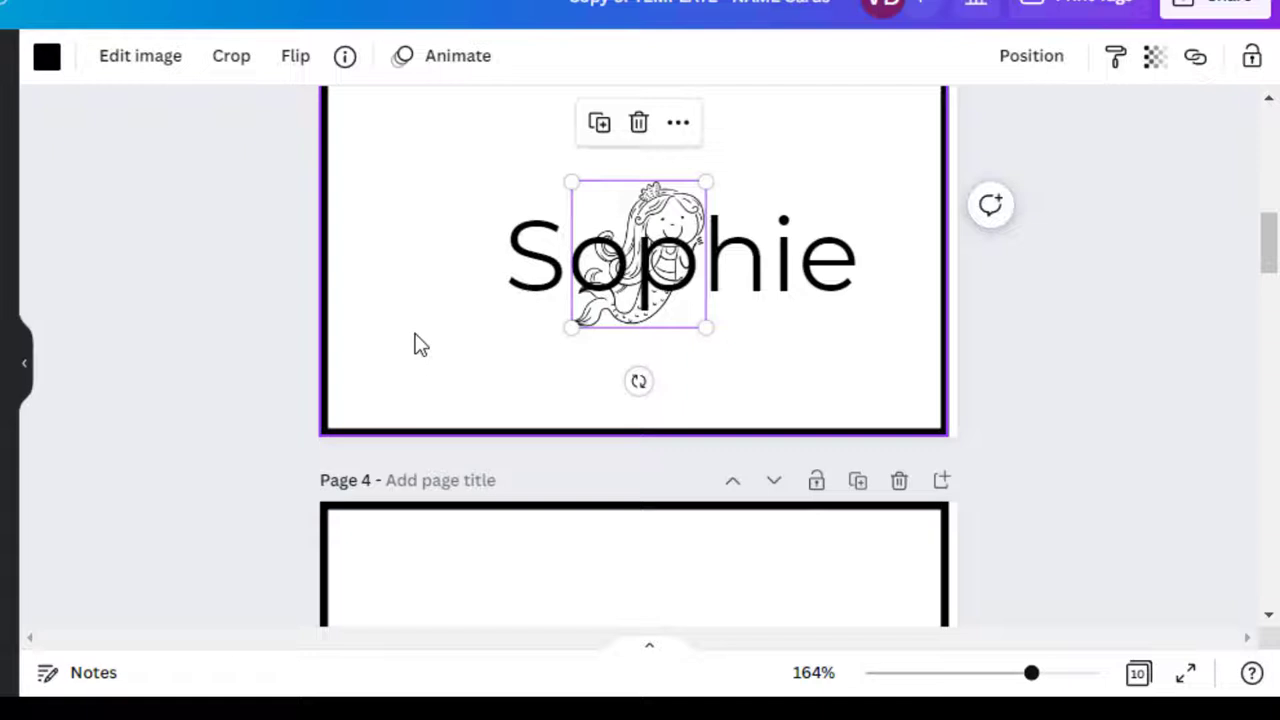
drag(615, 315, 413, 241)
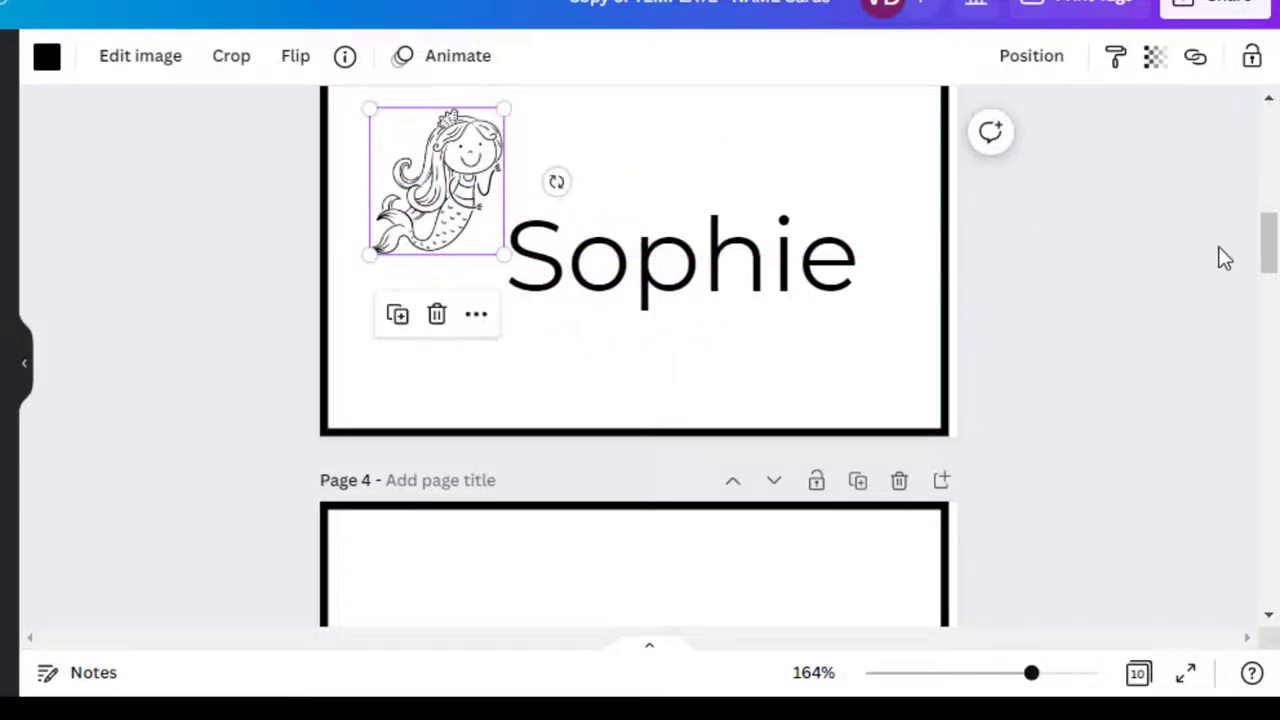
drag(1270, 250, 1270, 235)
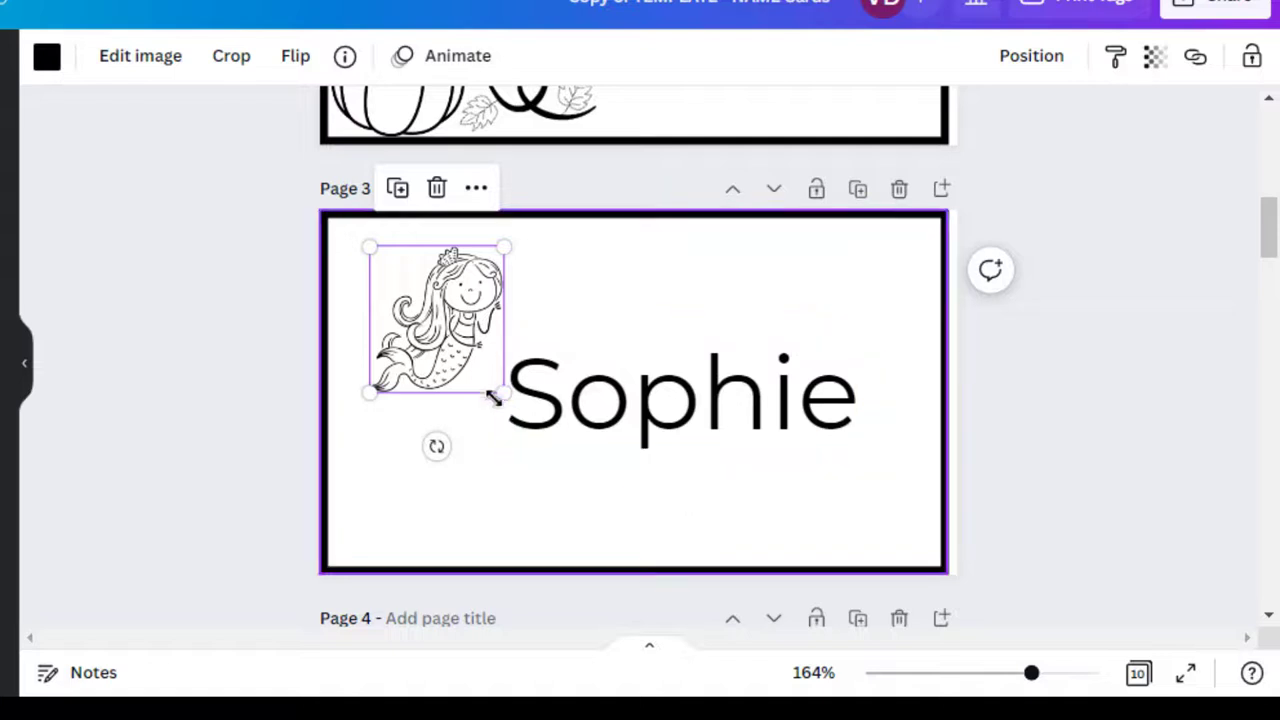
drag(501, 390, 648, 550)
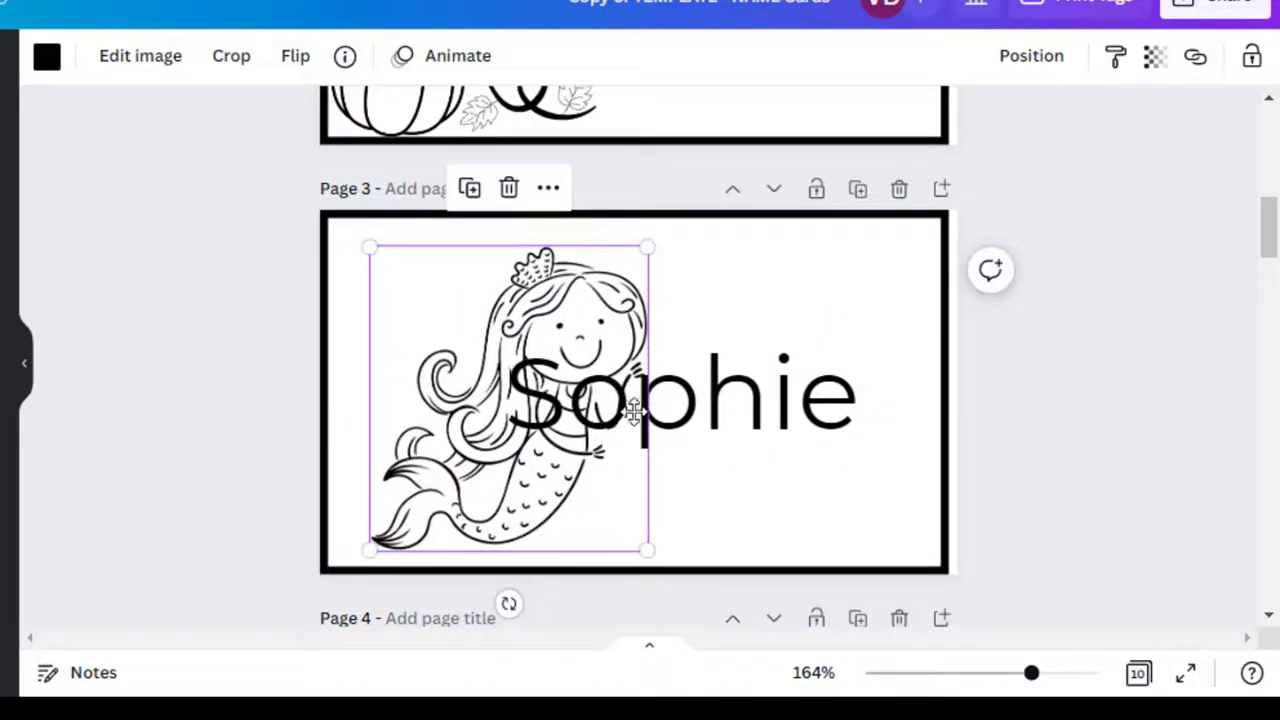
drag(632, 410, 596, 406)
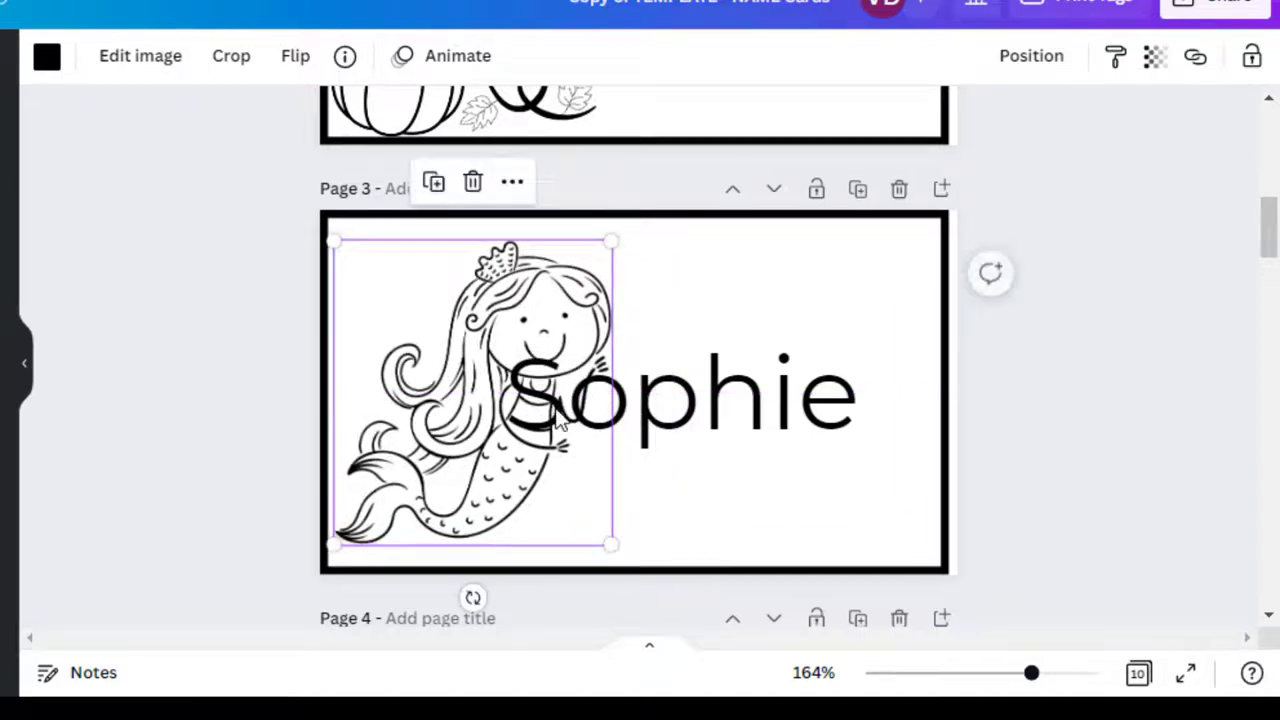
- Shrink Sophie to 34.5 and place it lower right beside the mermaid
drag(660, 432, 747, 413)
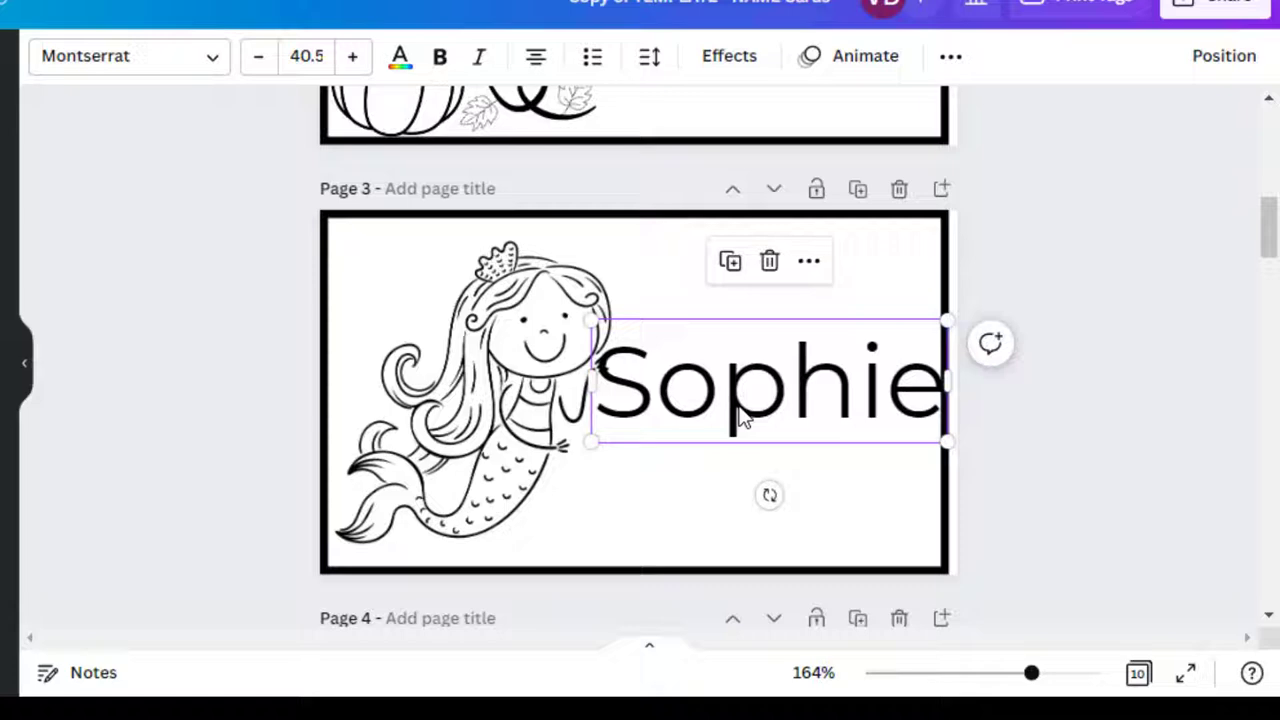
click(262, 58)
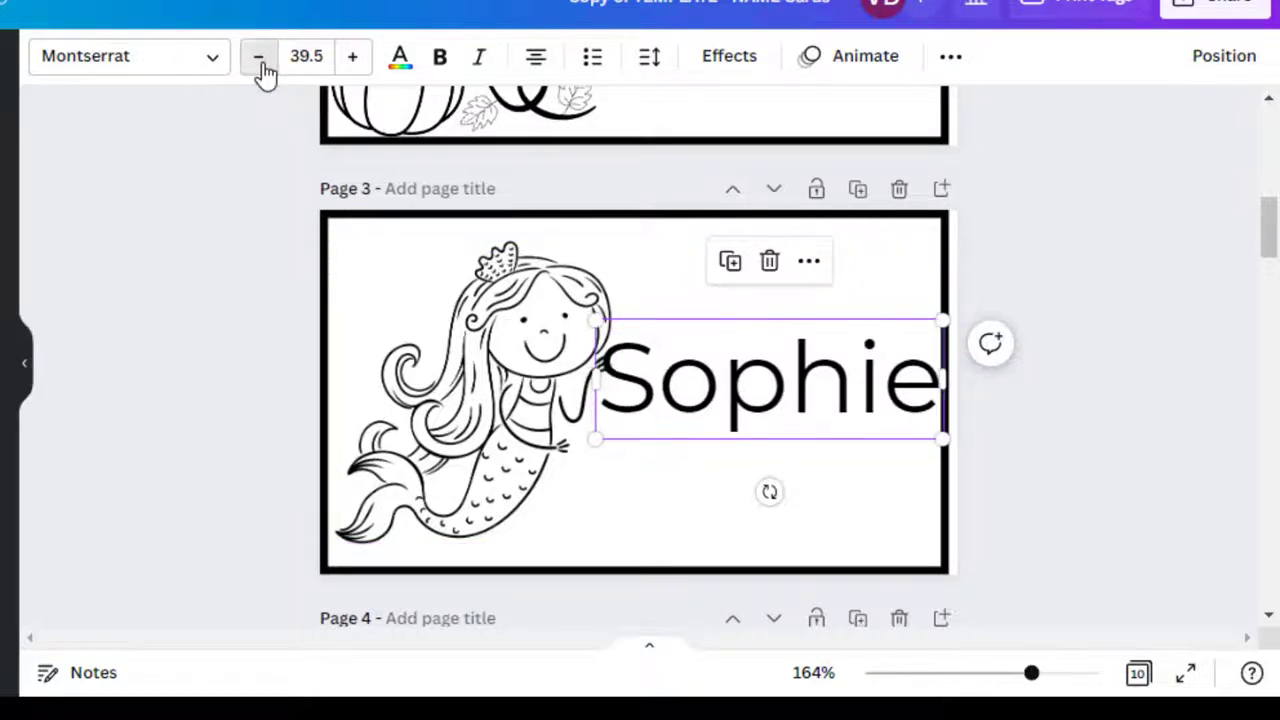
click(262, 58)
click(262, 58)
click(262, 58)
click(262, 58)
click(262, 58)
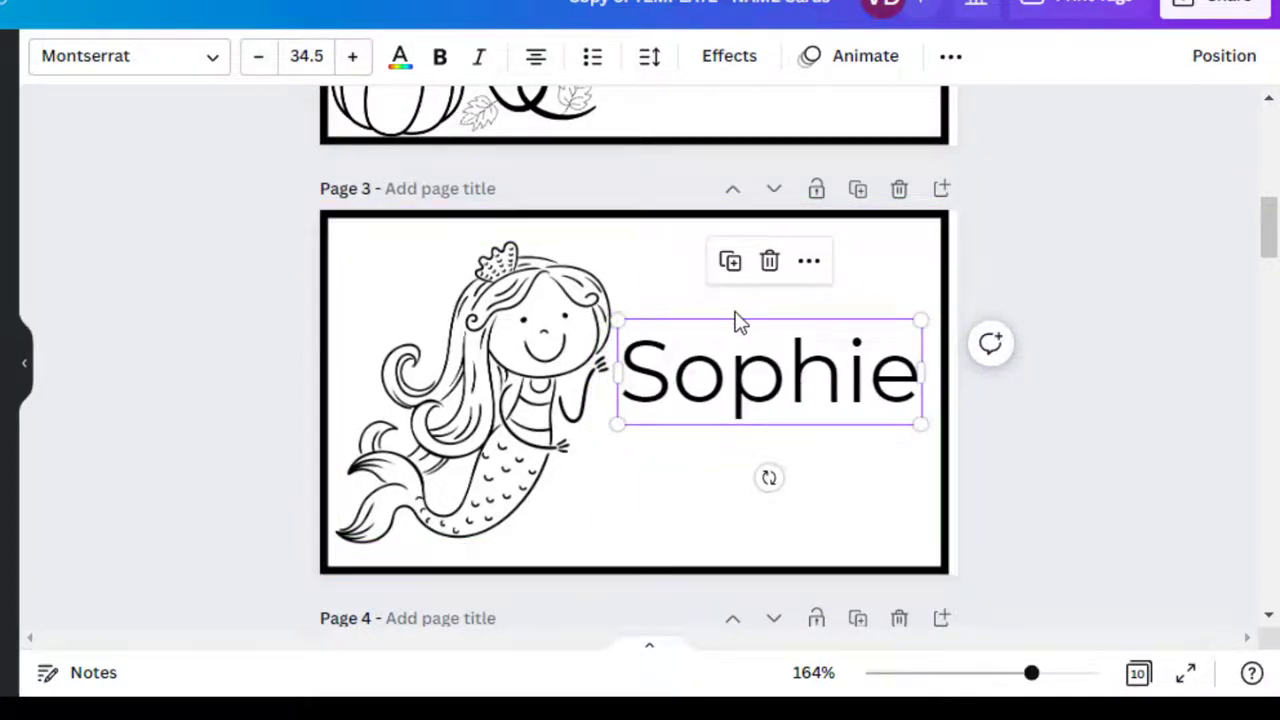
drag(757, 376, 726, 468)
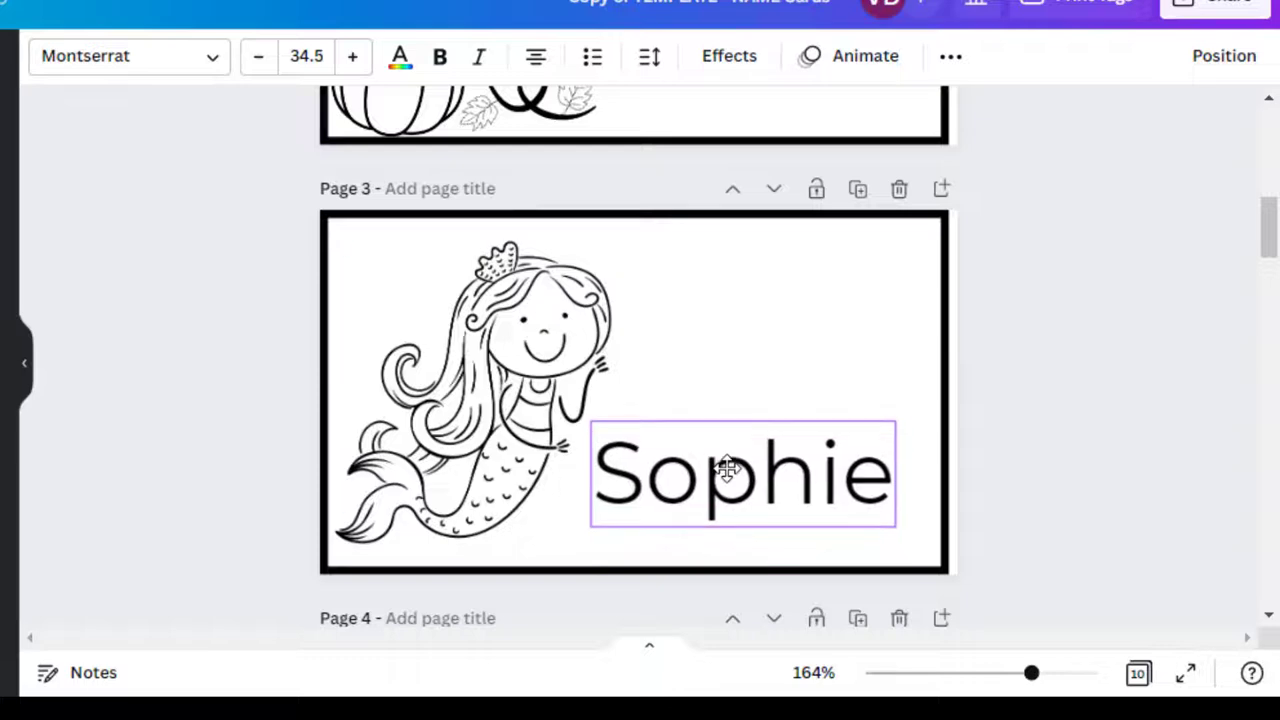
click(181, 312)
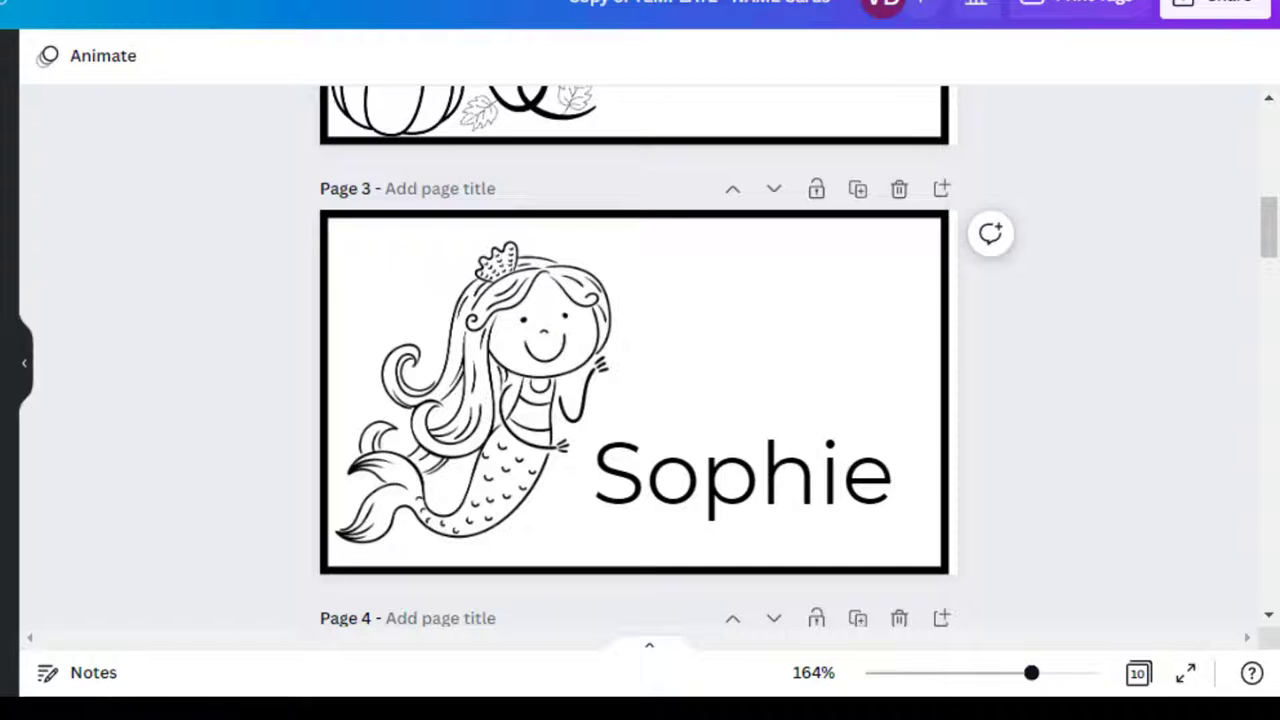
- Search Elements for 'snowman outline' and scroll through the resulting graphics
text(snowman)
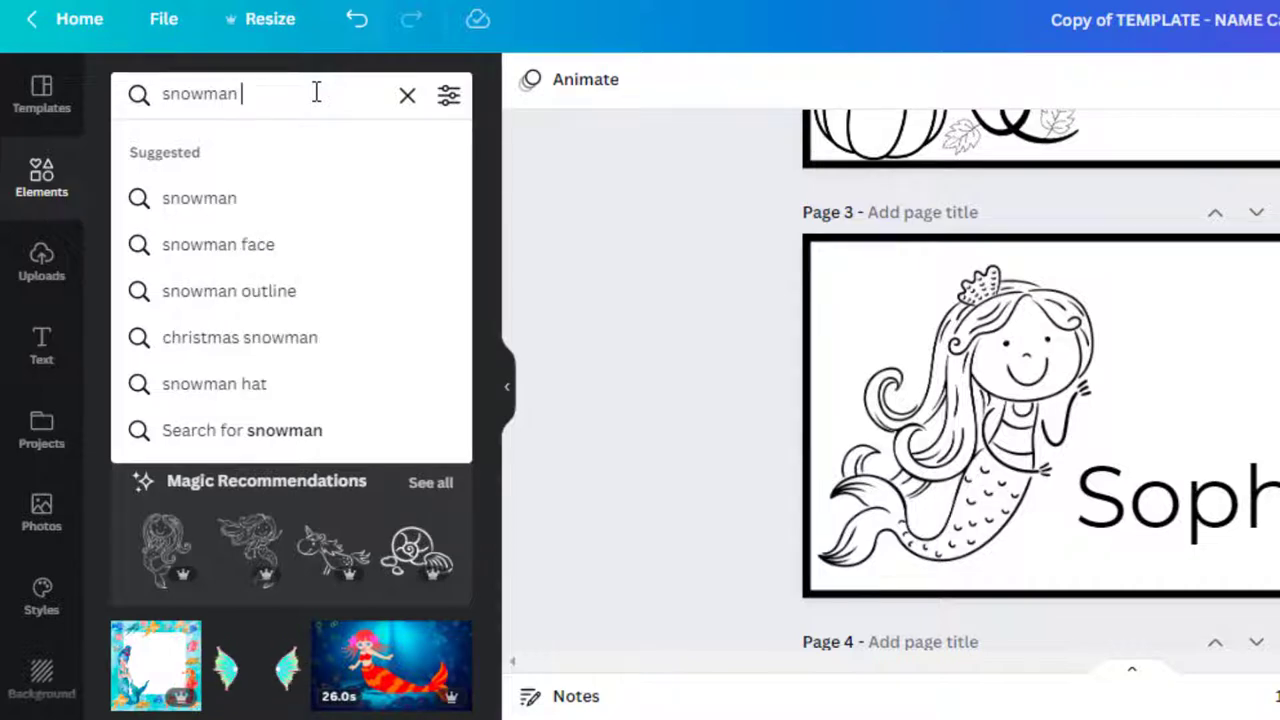
text( outline)
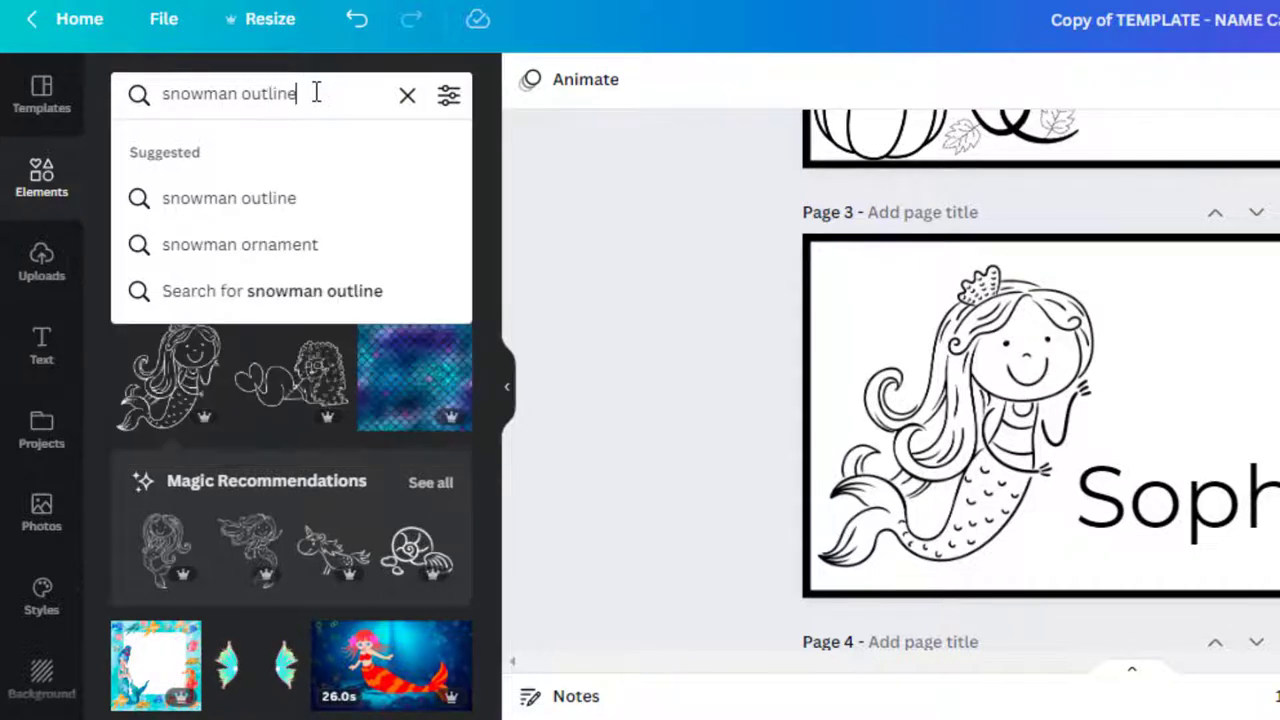
key(Return)
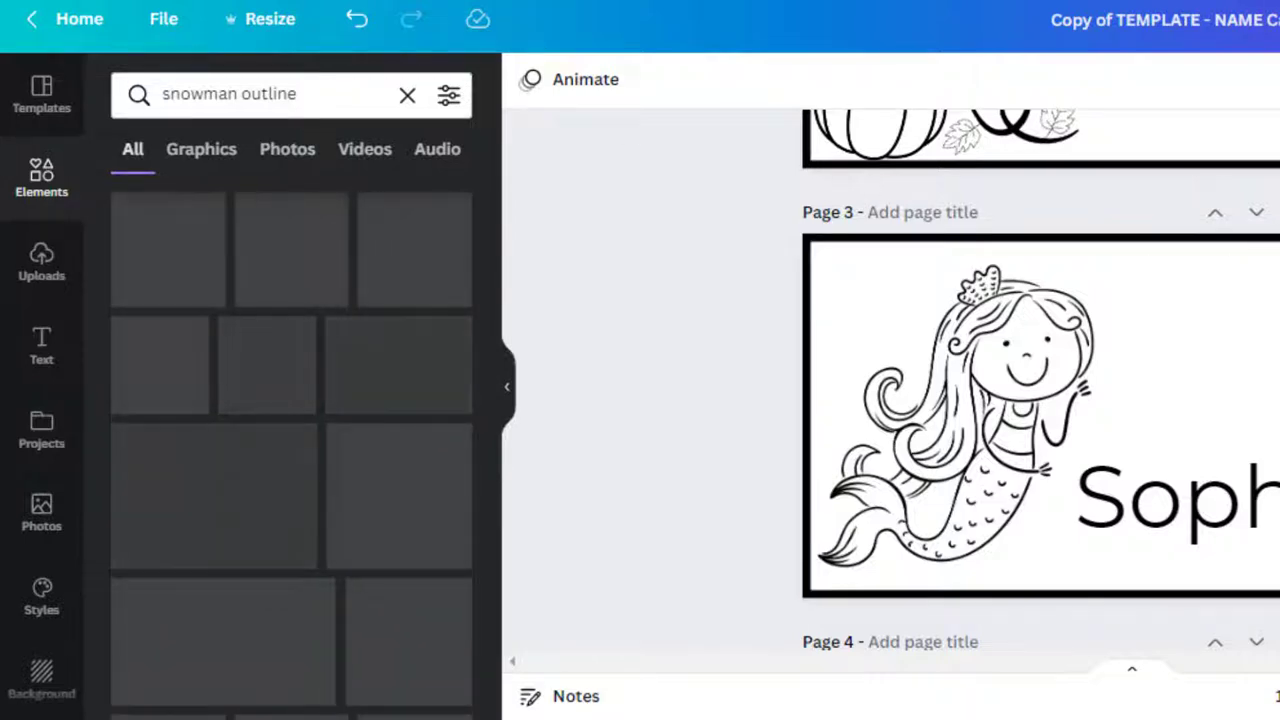
scroll(1041, 379, down, 3)
scroll(701, 527, down, 2)
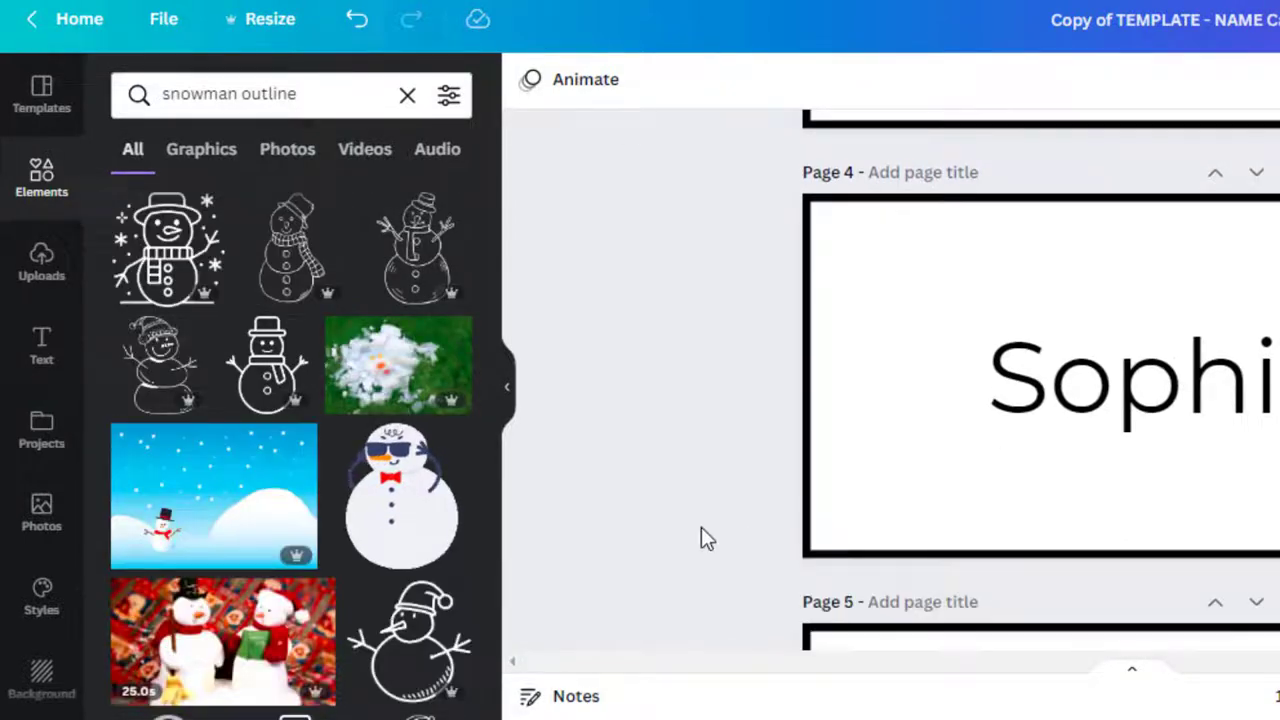
drag(494, 277, 514, 494)
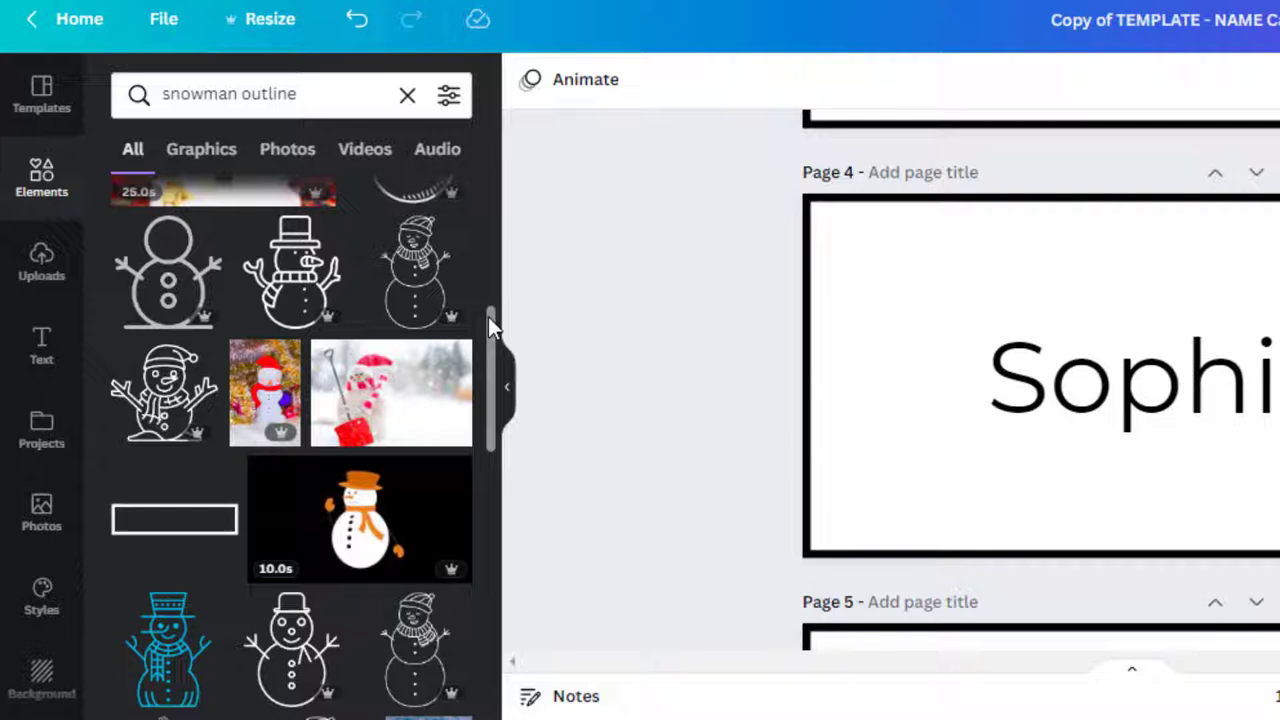
drag(488, 316, 500, 177)
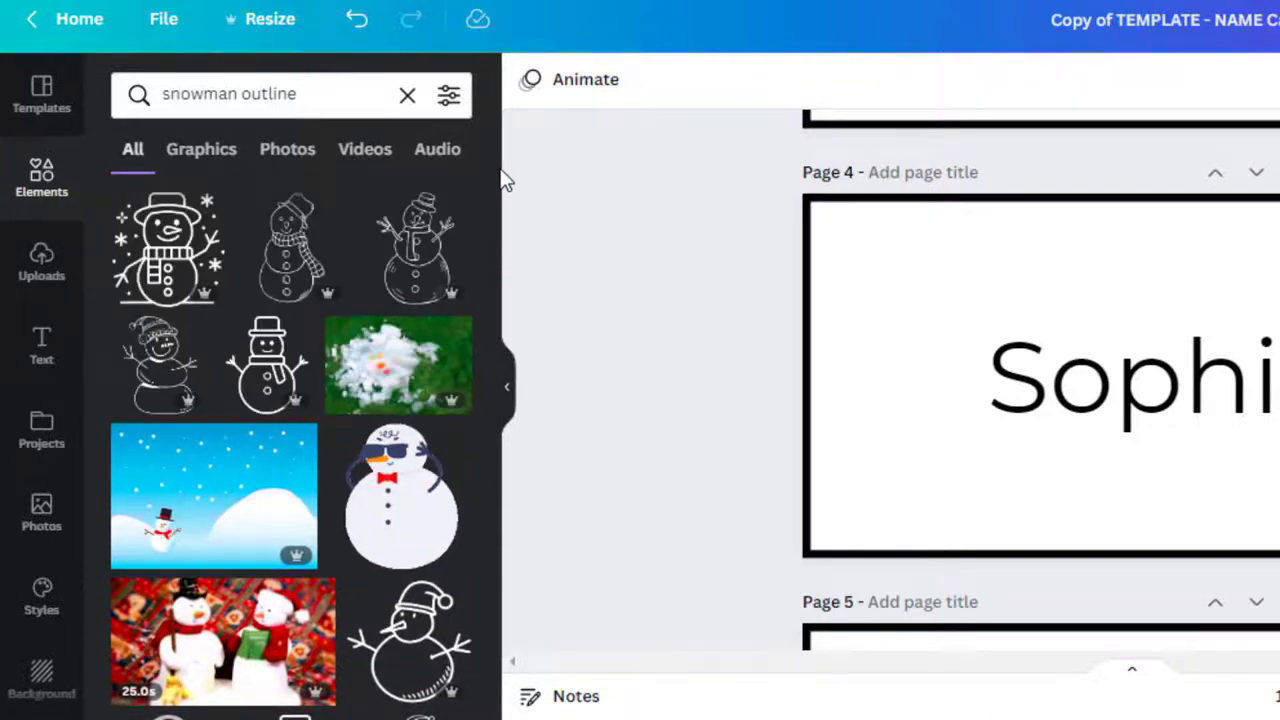
drag(491, 229, 491, 300)
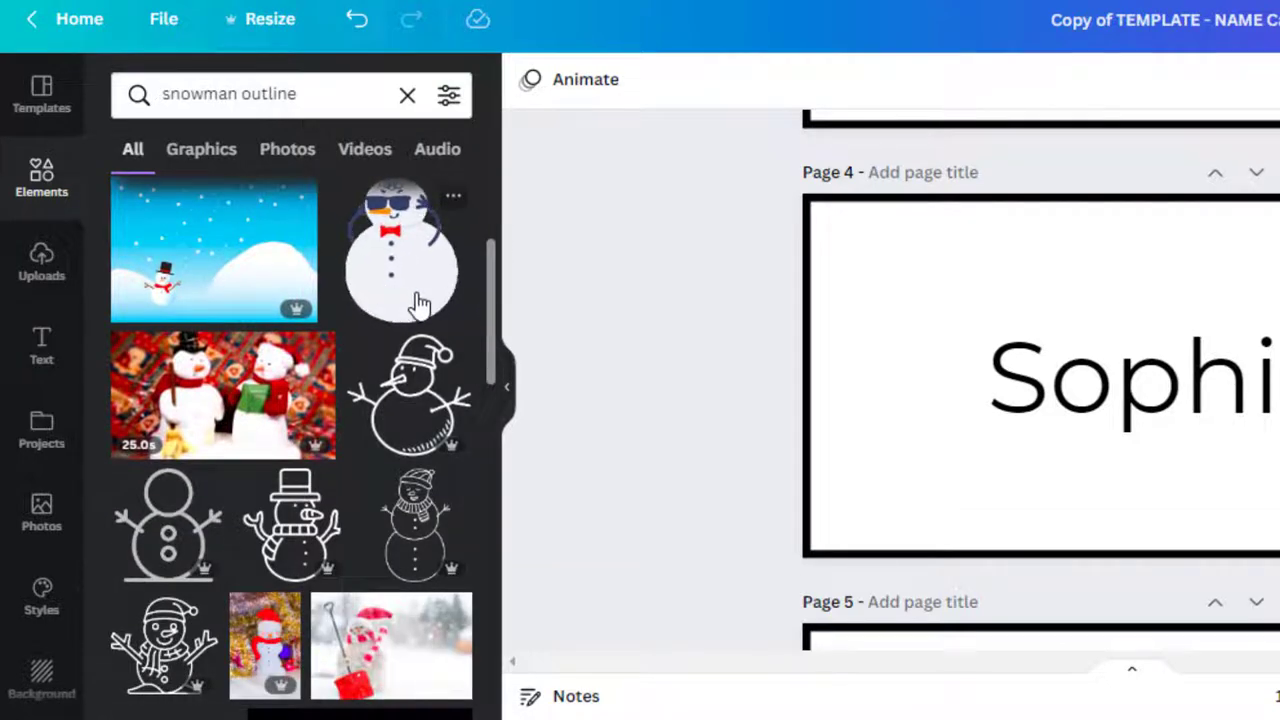
drag(491, 277, 497, 420)
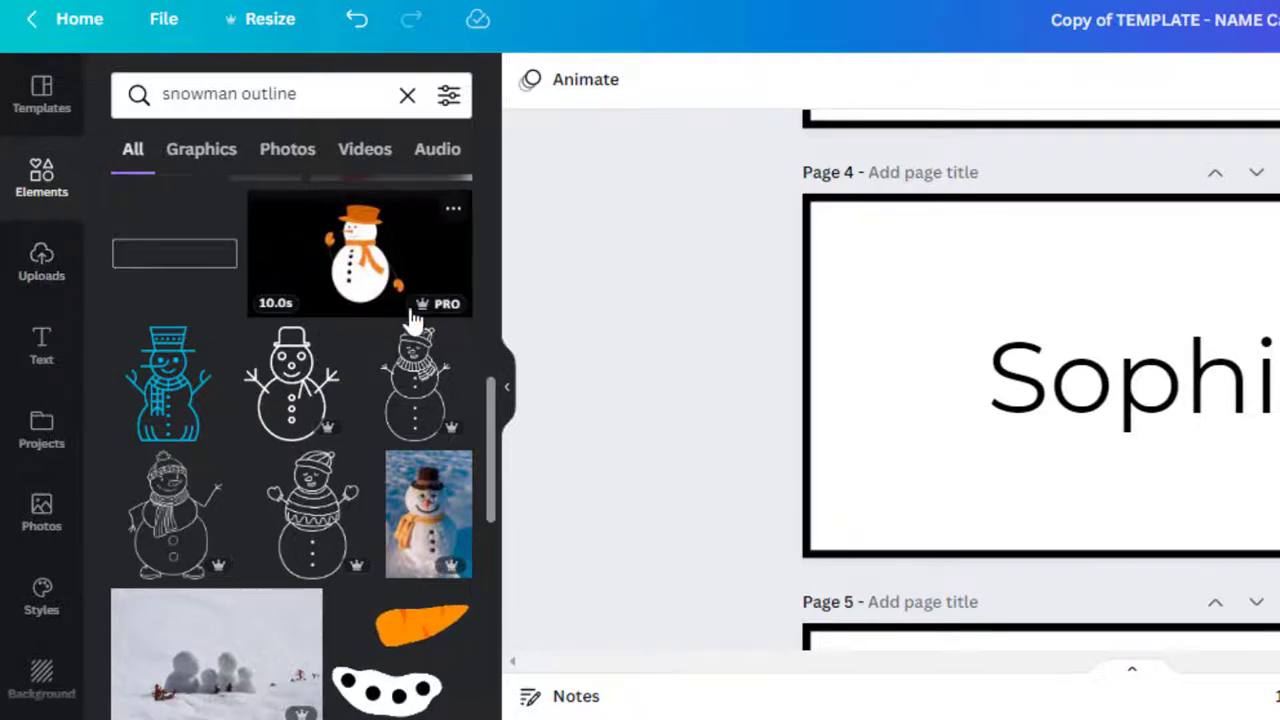
- Add the outline snowman to Page 4, enlarged at the left of the card
click(288, 420)
drag(1093, 432, 879, 372)
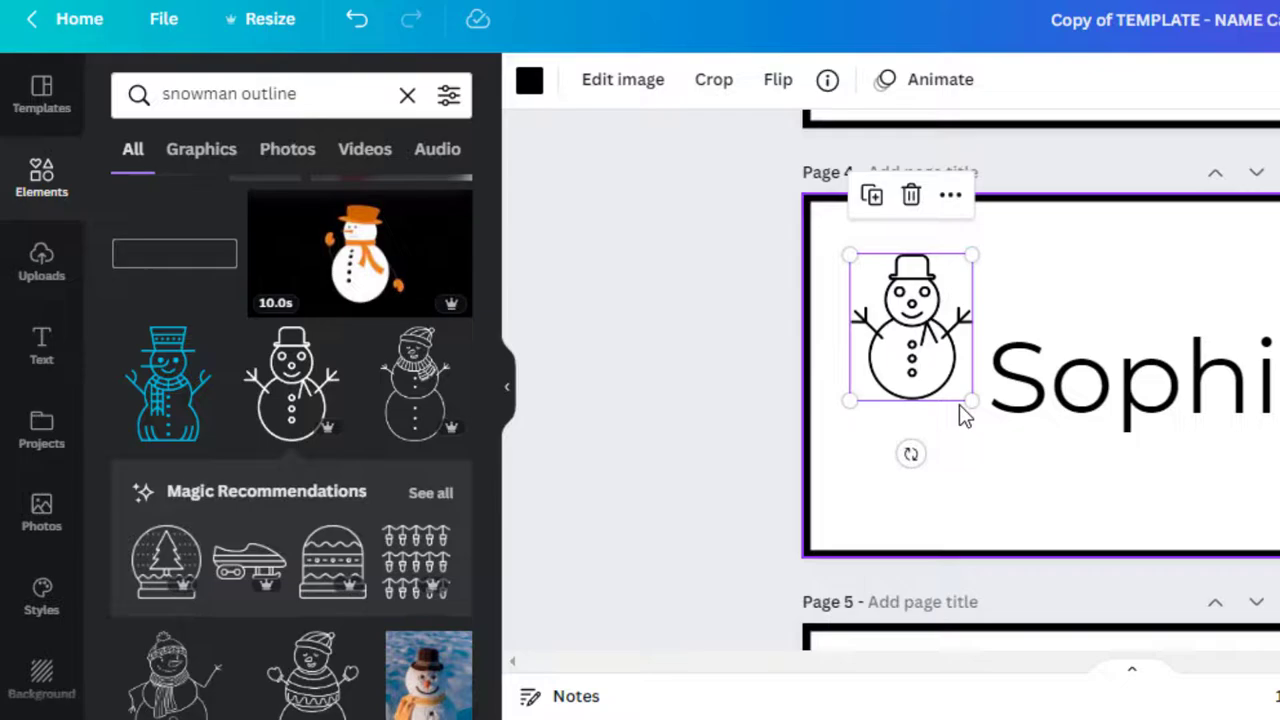
drag(972, 400, 1048, 485)
- Shrink Sophie to 36.5 and raise it to the card's top right
drag(558, 482, 600, 528)
drag(686, 400, 757, 411)
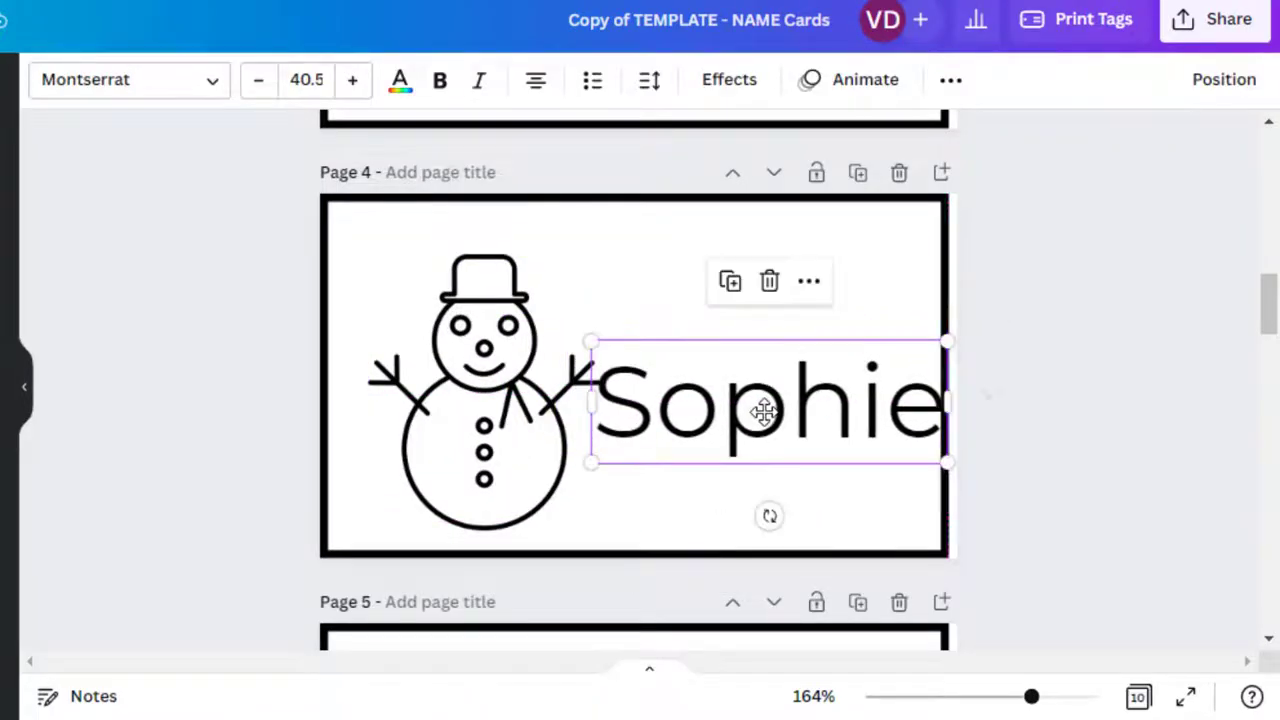
click(256, 90)
click(256, 90)
click(256, 90)
click(256, 90)
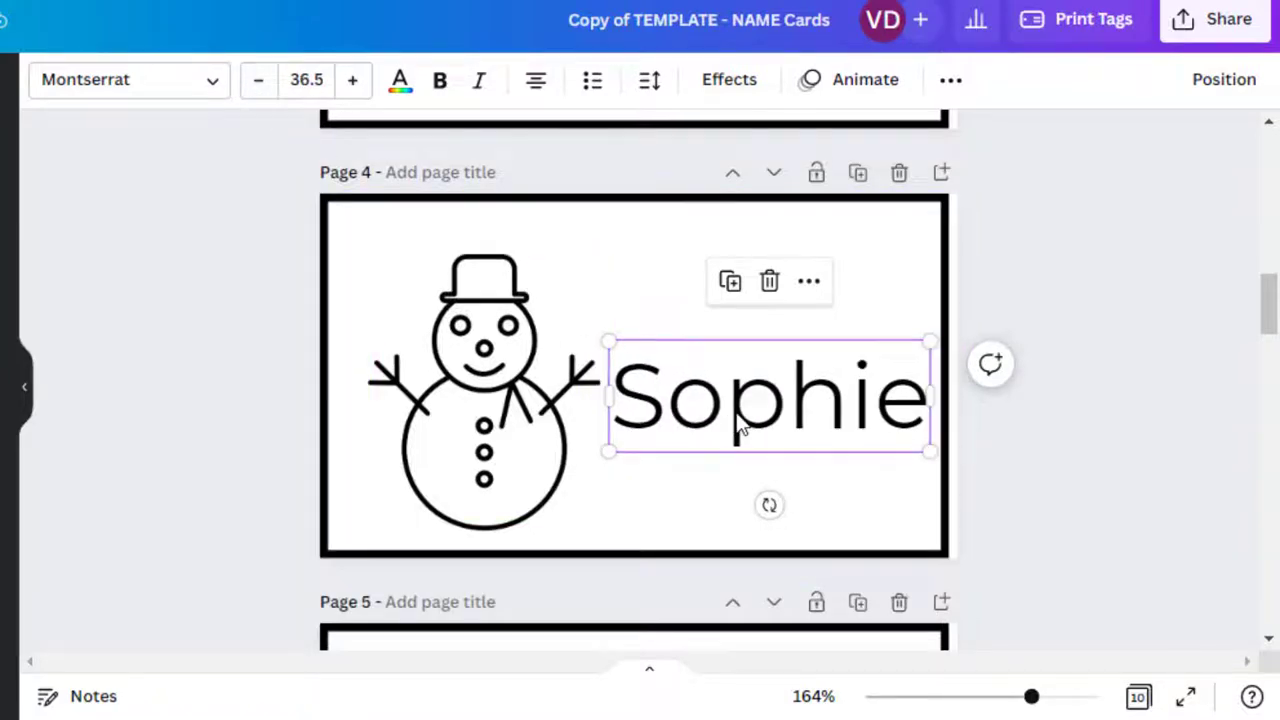
drag(741, 428, 715, 300)
click(676, 454)
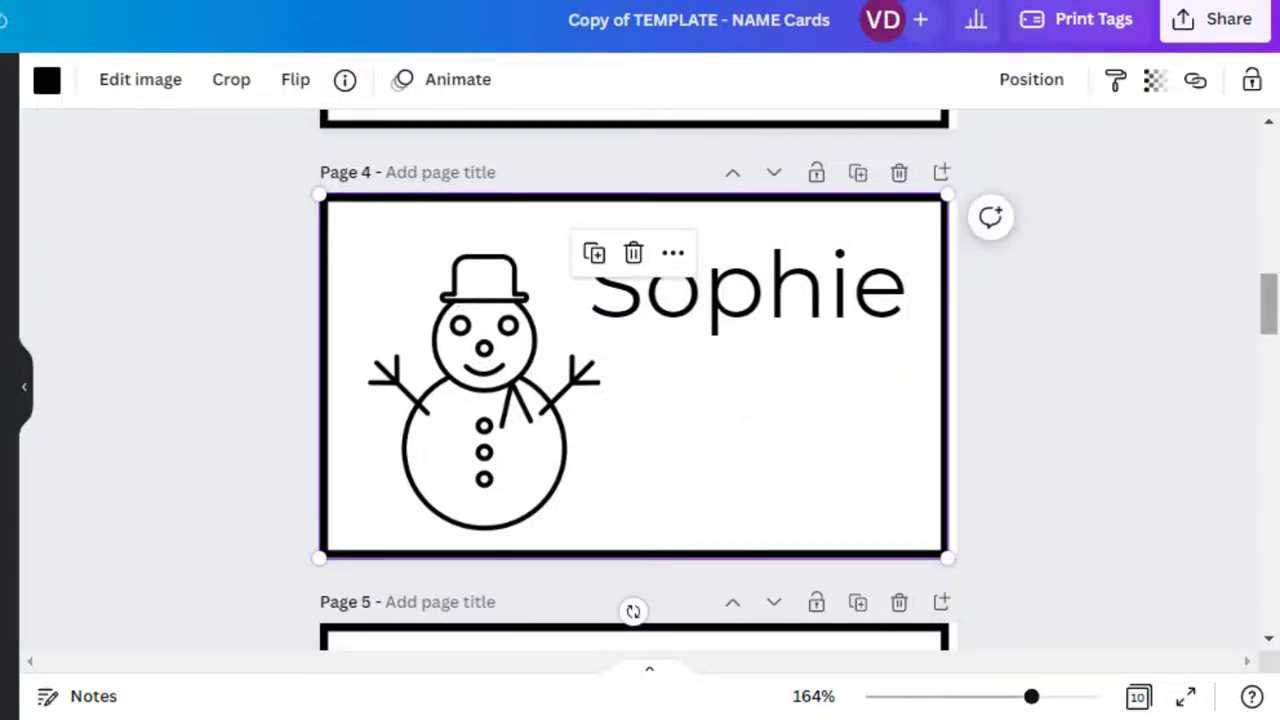
drag(1268, 305, 1268, 355)
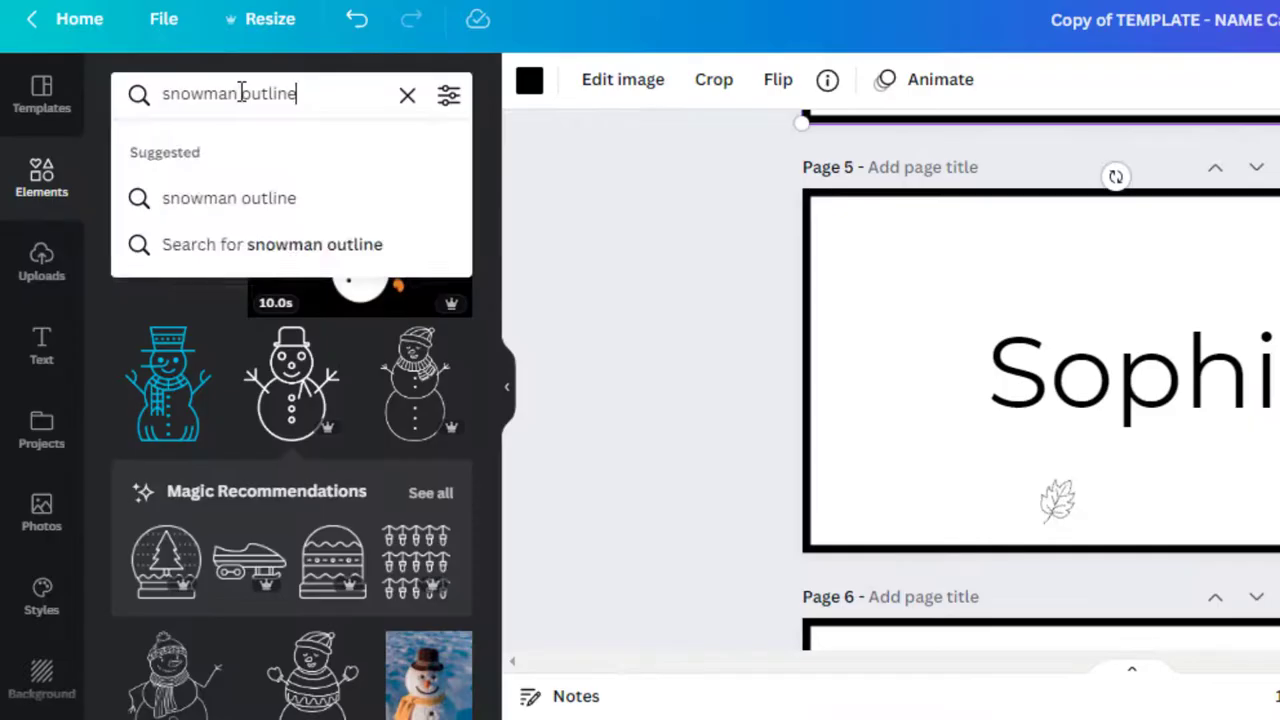
- Search Elements for 'ballerina outline', fixing the misspelling, and add the ballerina girl outline to Page 5
click(240, 93)
key(BackSpace)
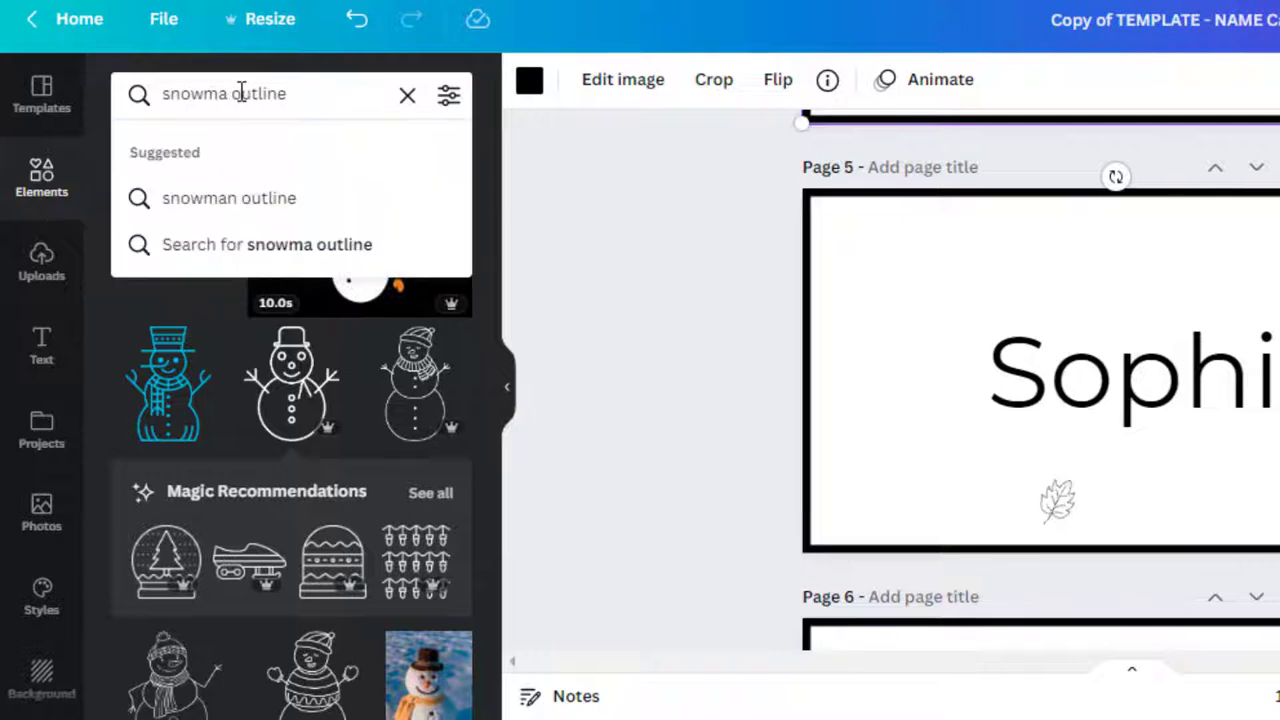
key(BackSpace)
key(BackSpace)
key(BackSpace)
key(BackSpace)
key(BackSpace)
key(BackSpace)
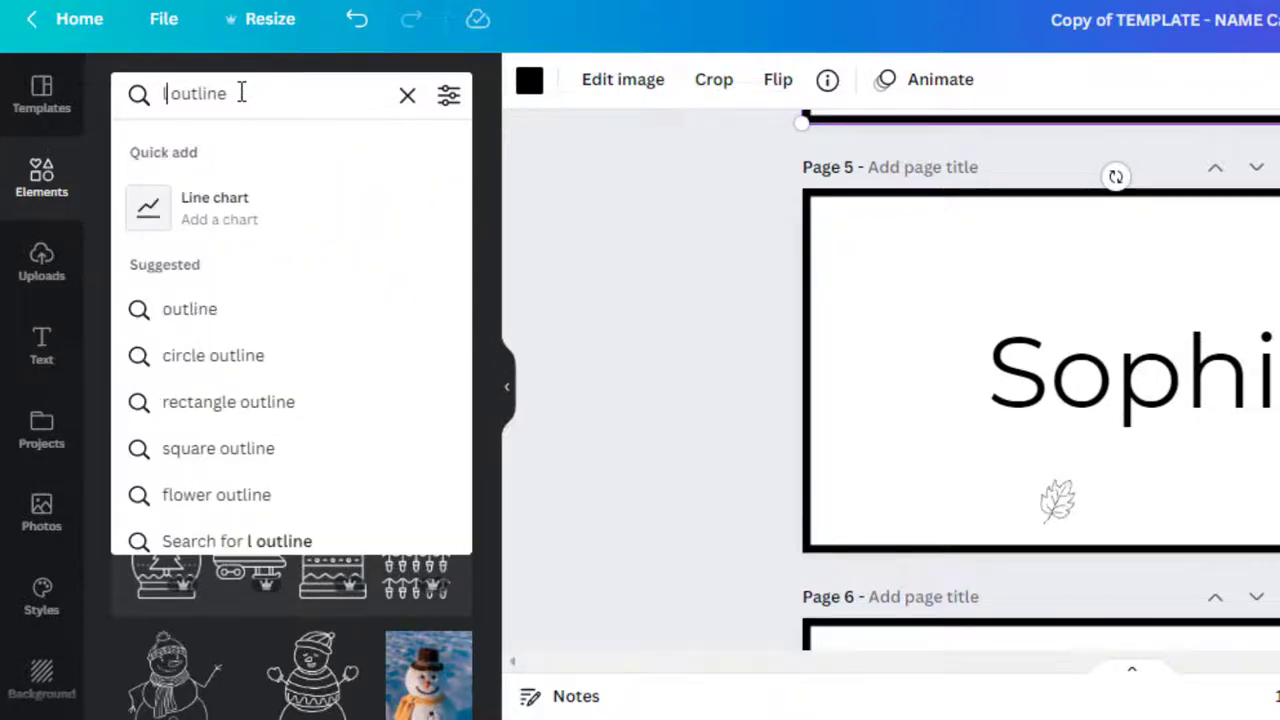
text(balla)
text(rina)
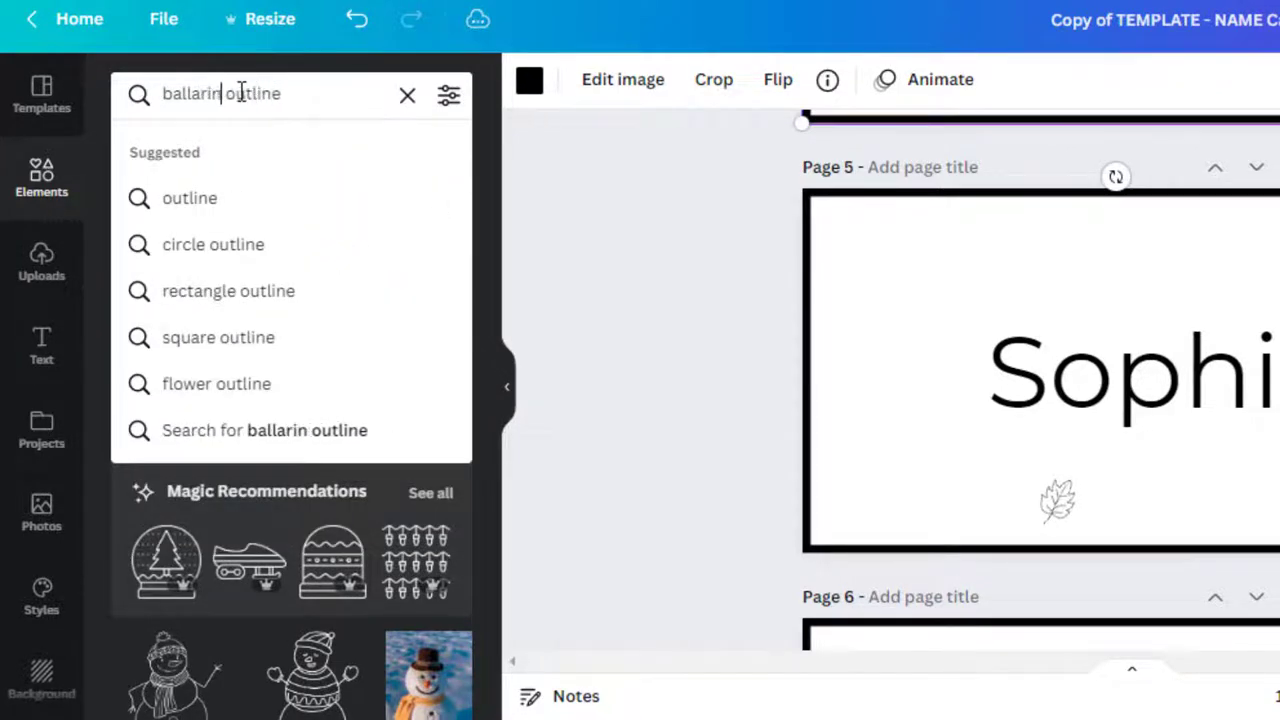
key(Return)
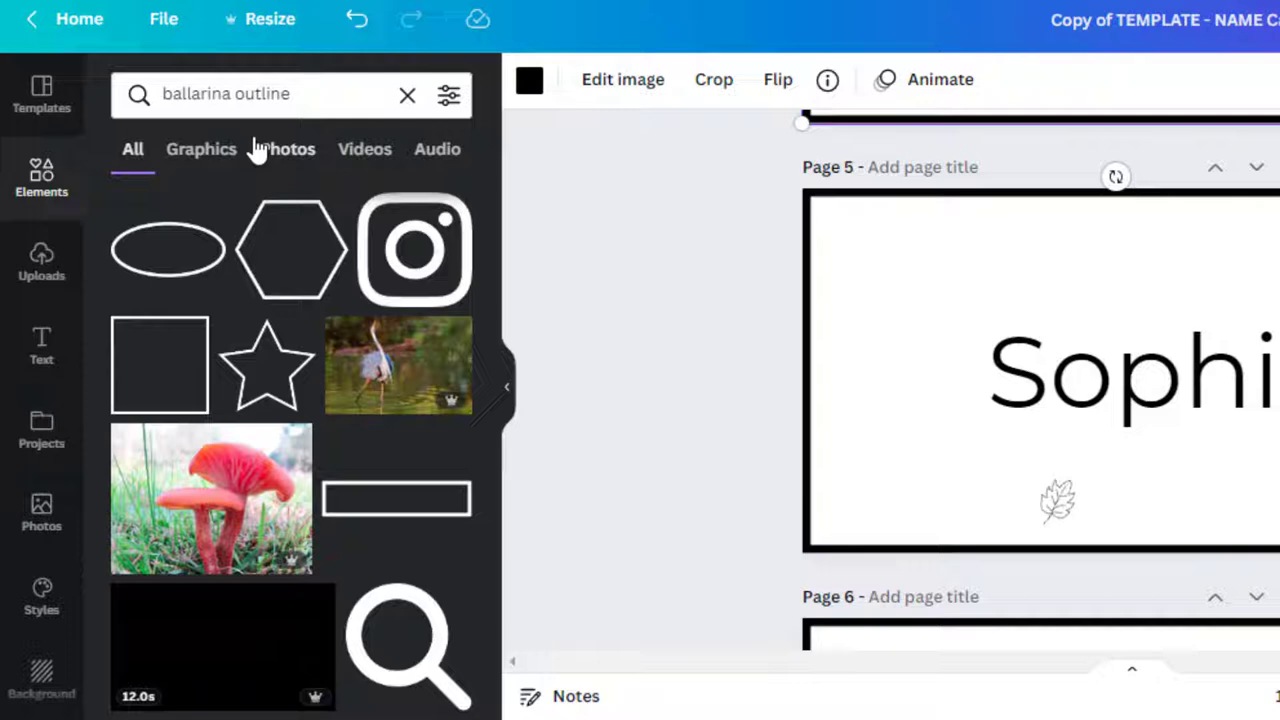
click(200, 92)
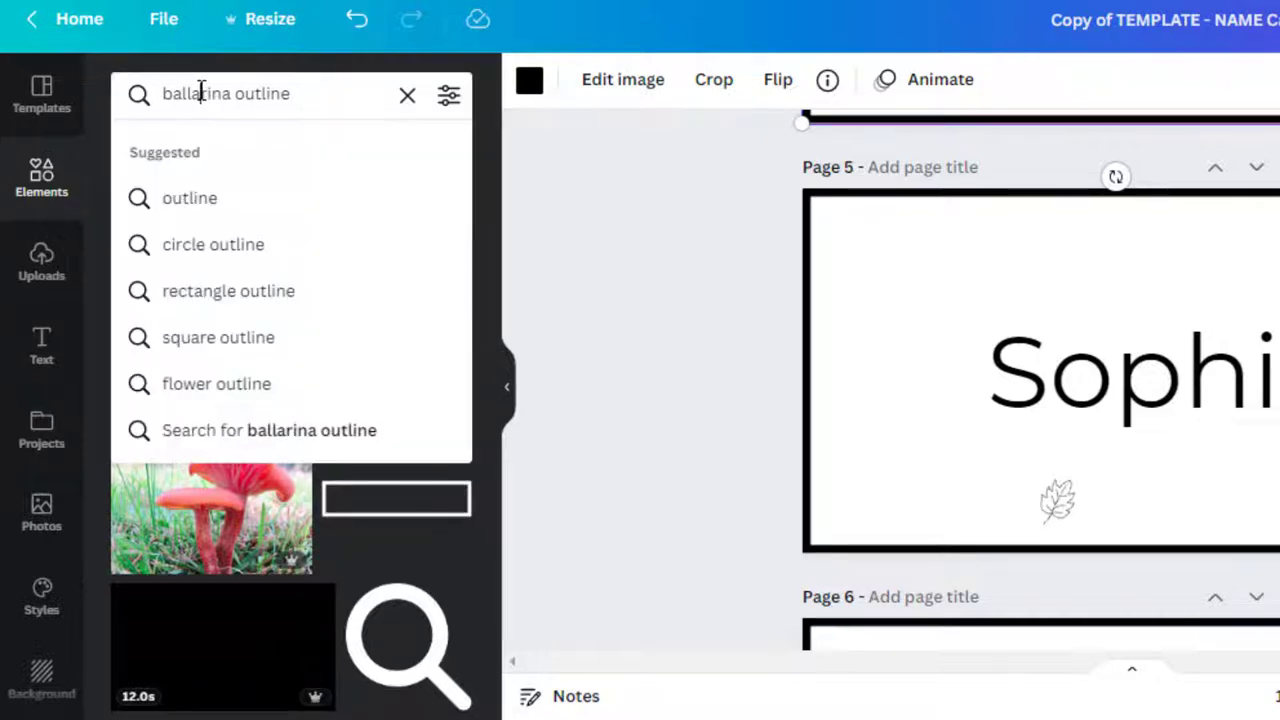
key(BackSpace)
text(e)
key(Return)
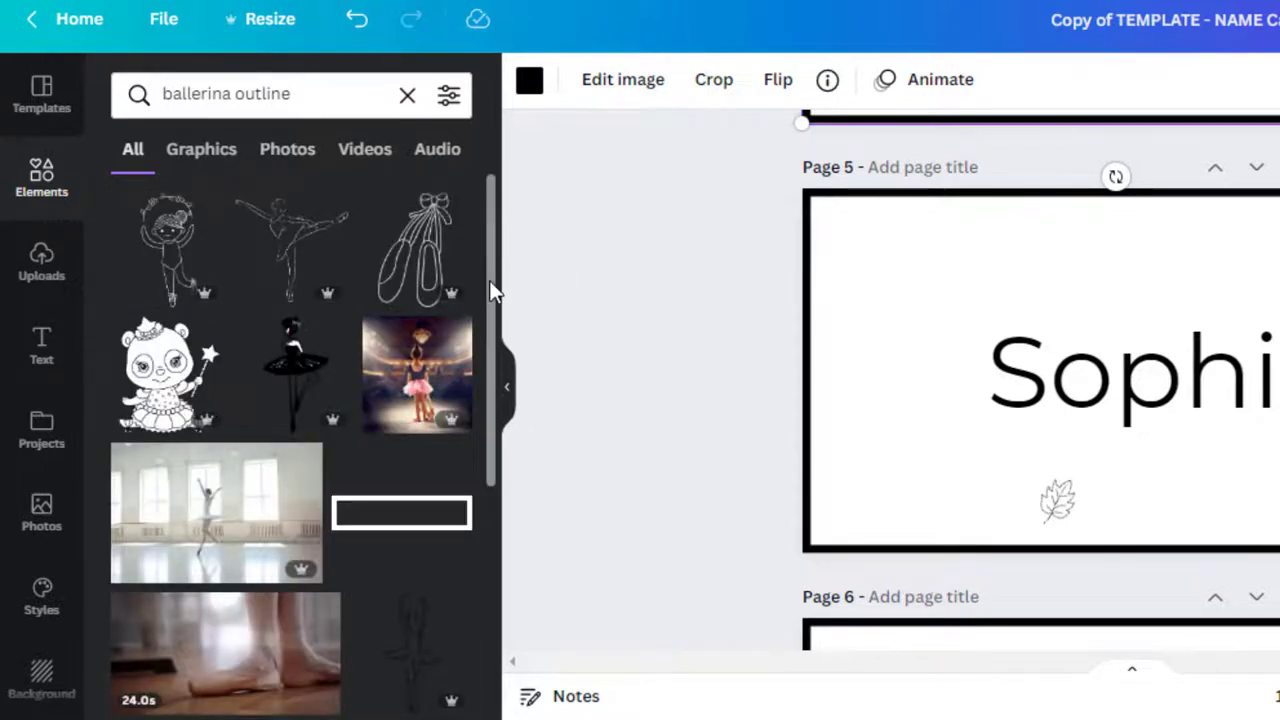
click(167, 245)
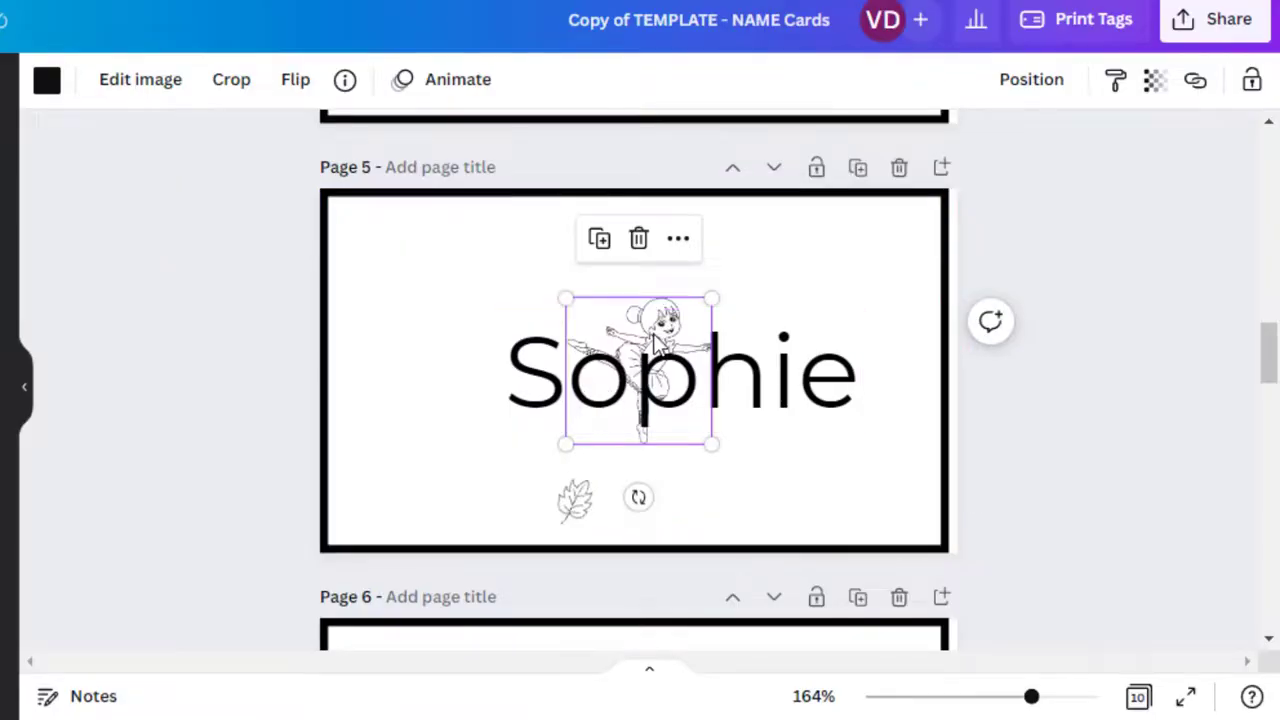
- Move the ballerina upper right, Sophie to the left, and delete the small leaf
drag(655, 343, 810, 295)
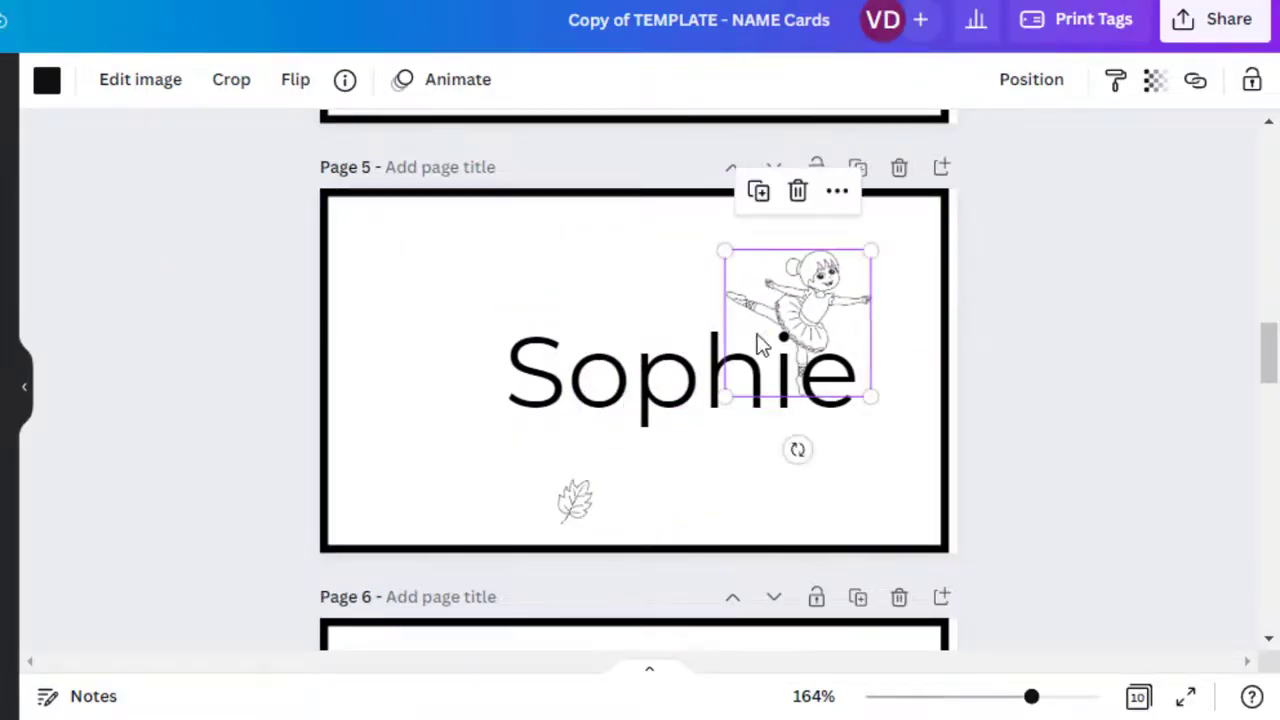
drag(677, 394, 525, 440)
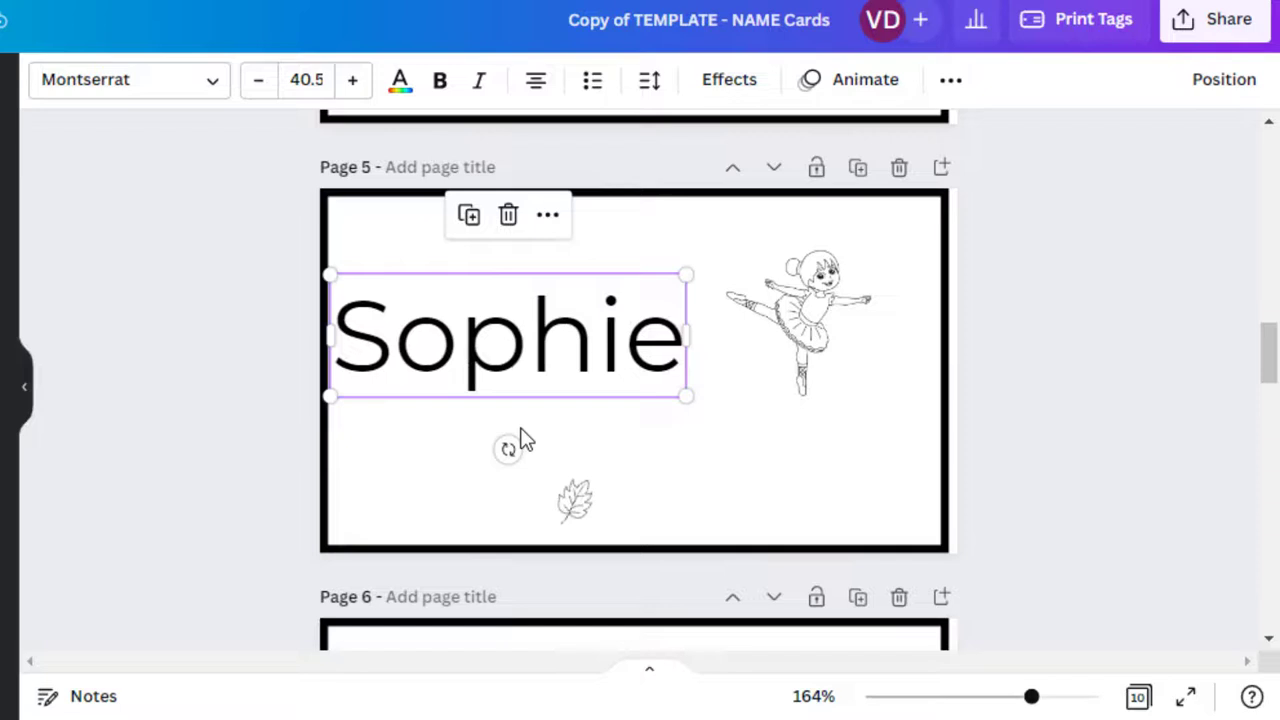
click(573, 500)
key(Delete)
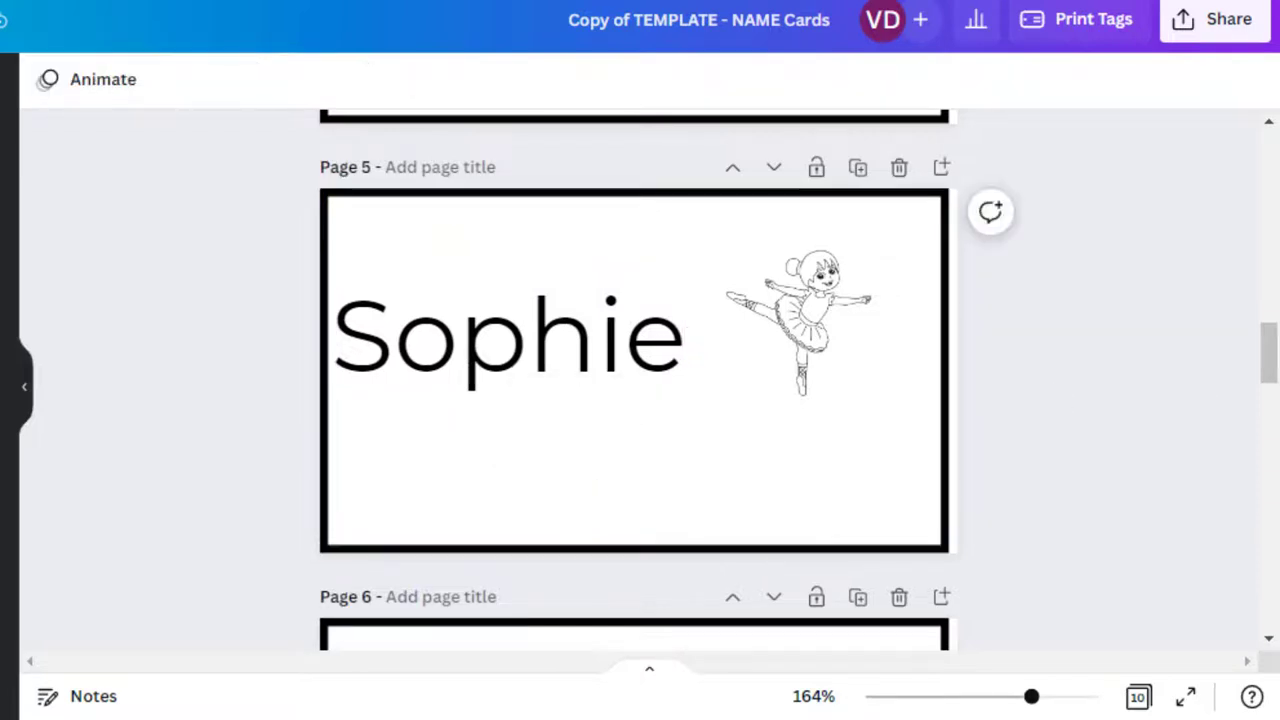
- Enlarge the ballerina beside the name and move Sophie slightly lower
mouse_move(1271, 356)
mouse_down()
mouse_move(1272, 324)
mouse_move(1274, 370)
mouse_up()
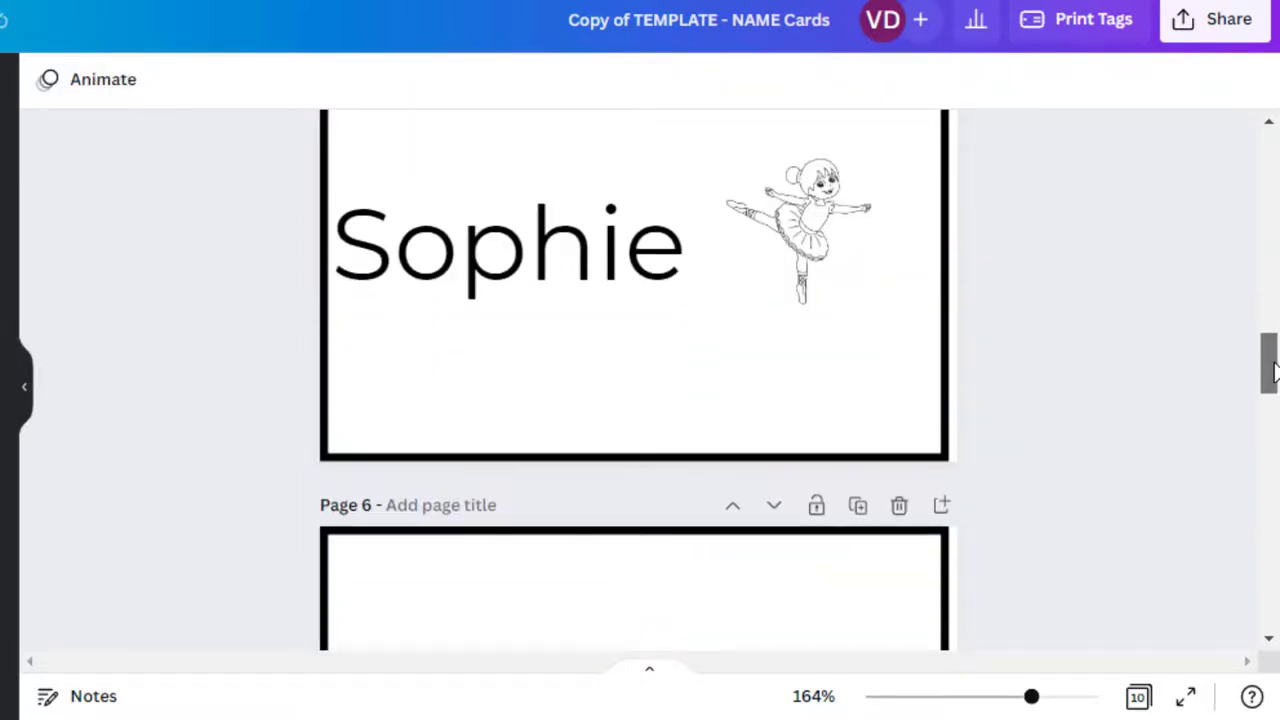
click(740, 277)
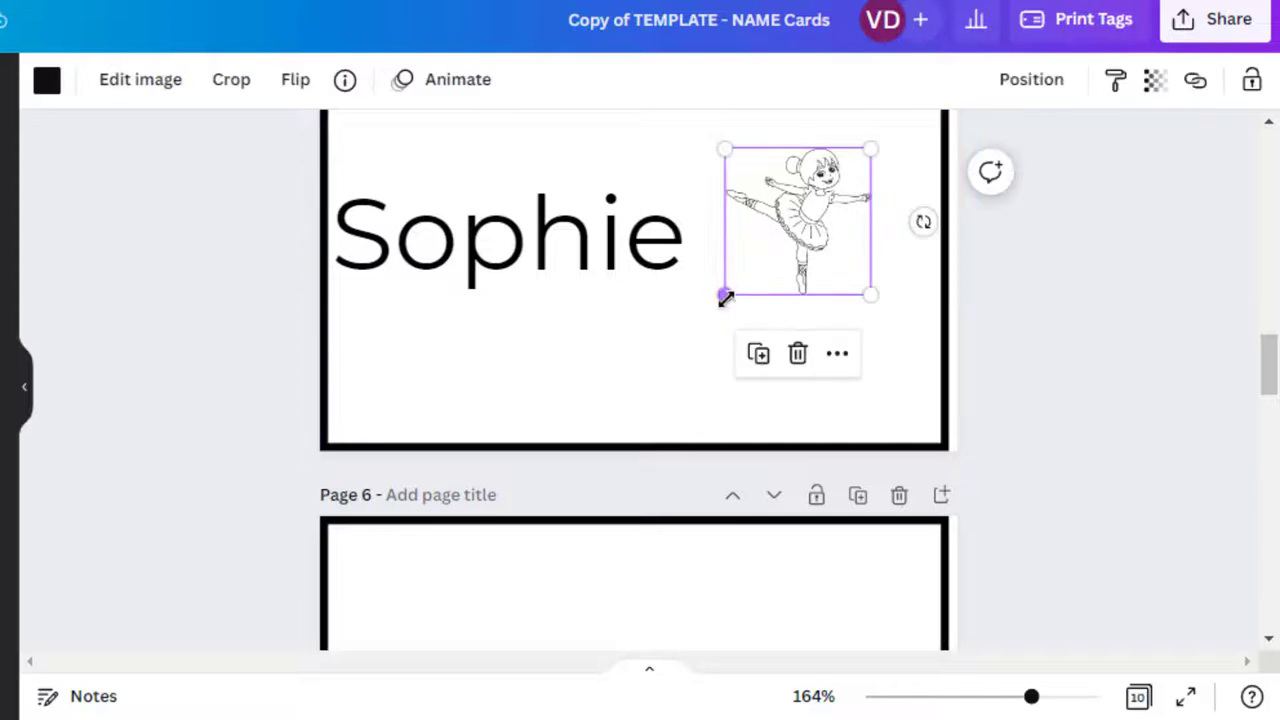
drag(726, 298, 613, 432)
drag(500, 257, 507, 336)
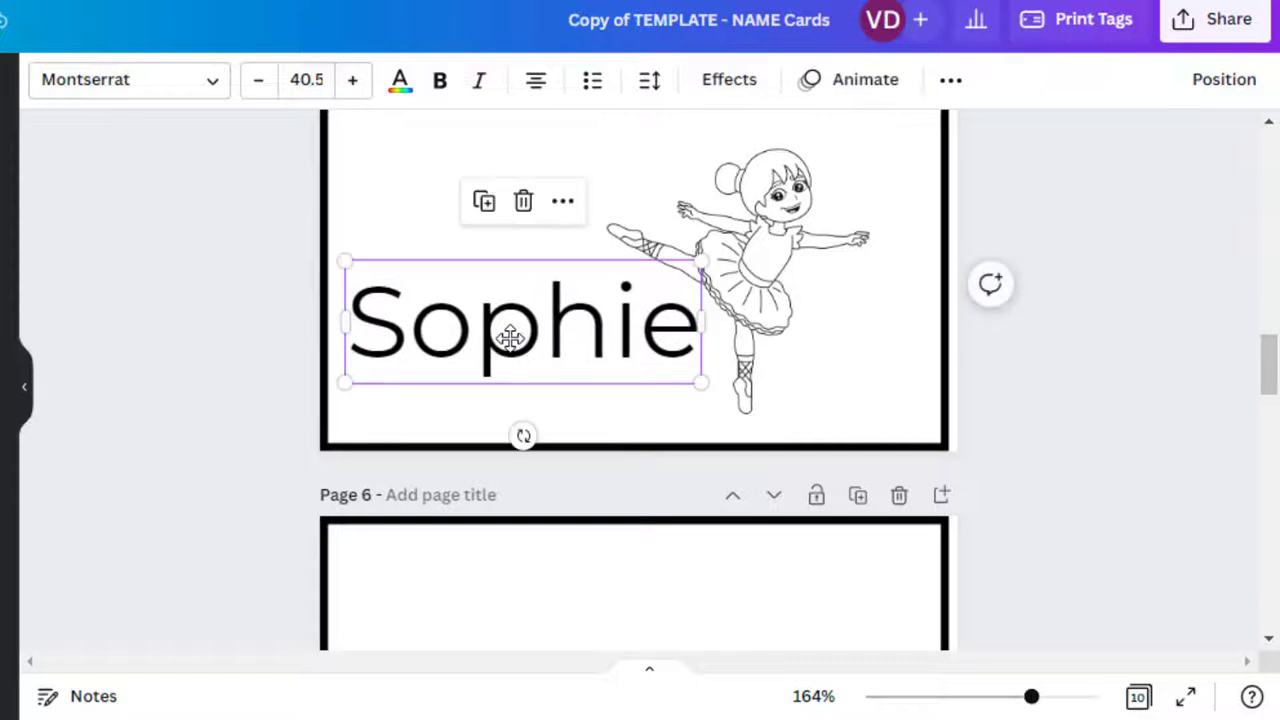
click(264, 304)
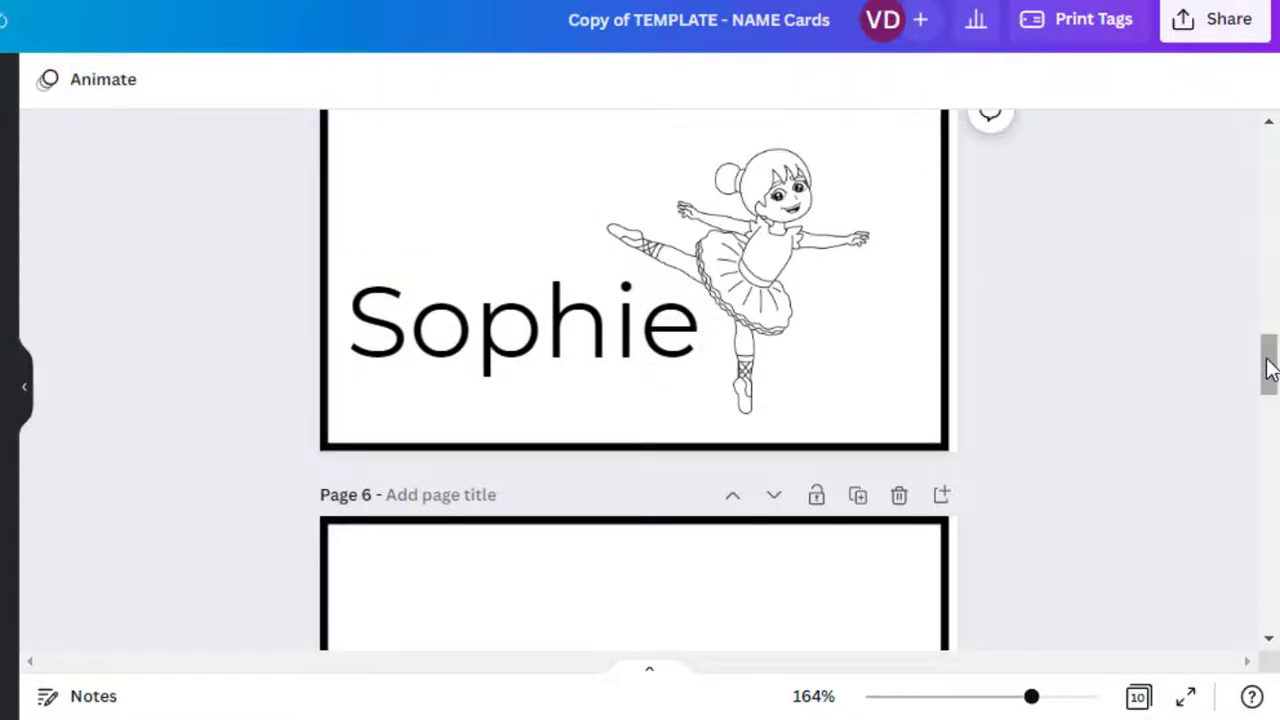
drag(1268, 368, 1268, 318)
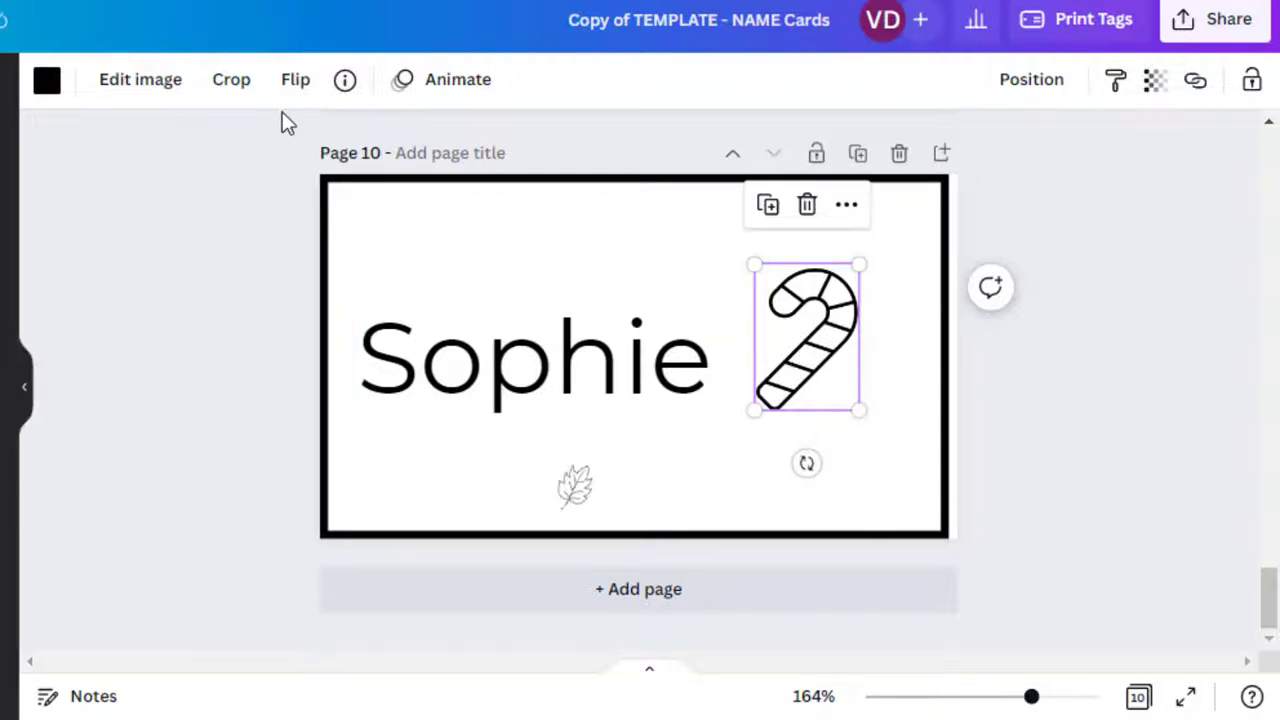
- Flip the candy cane horizontally, then flip it back to its original direction
click(296, 88)
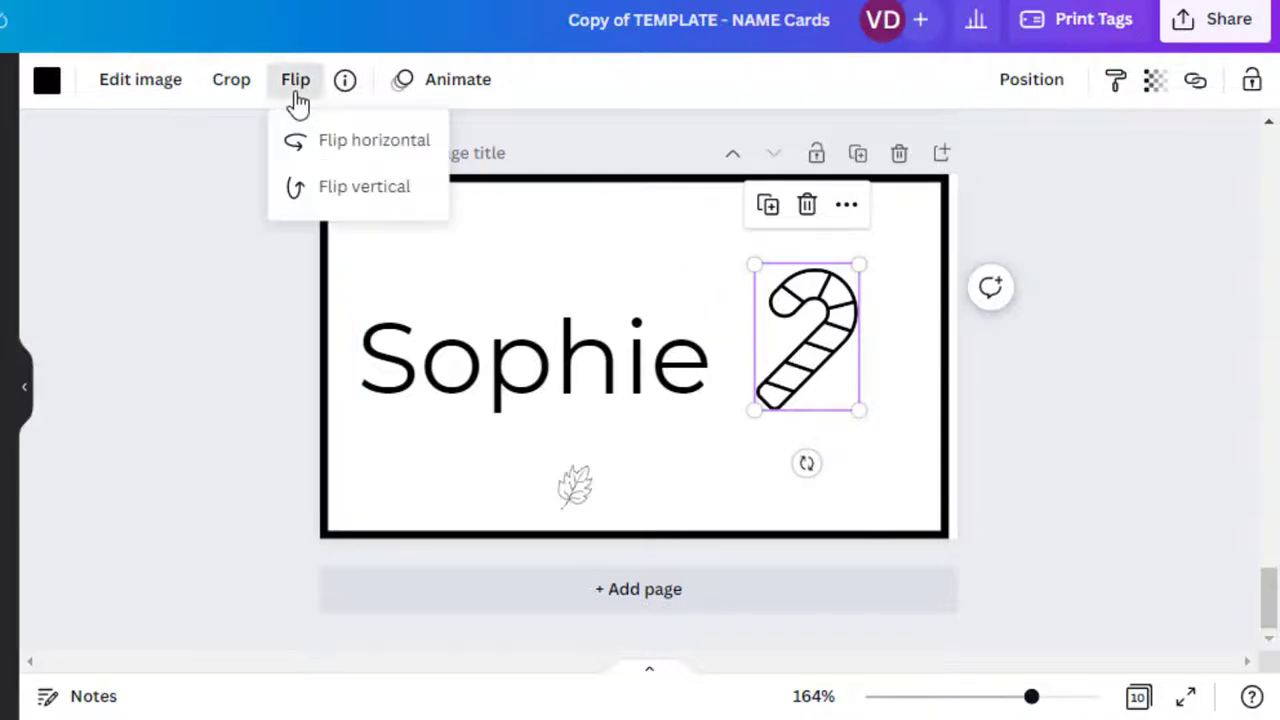
click(346, 152)
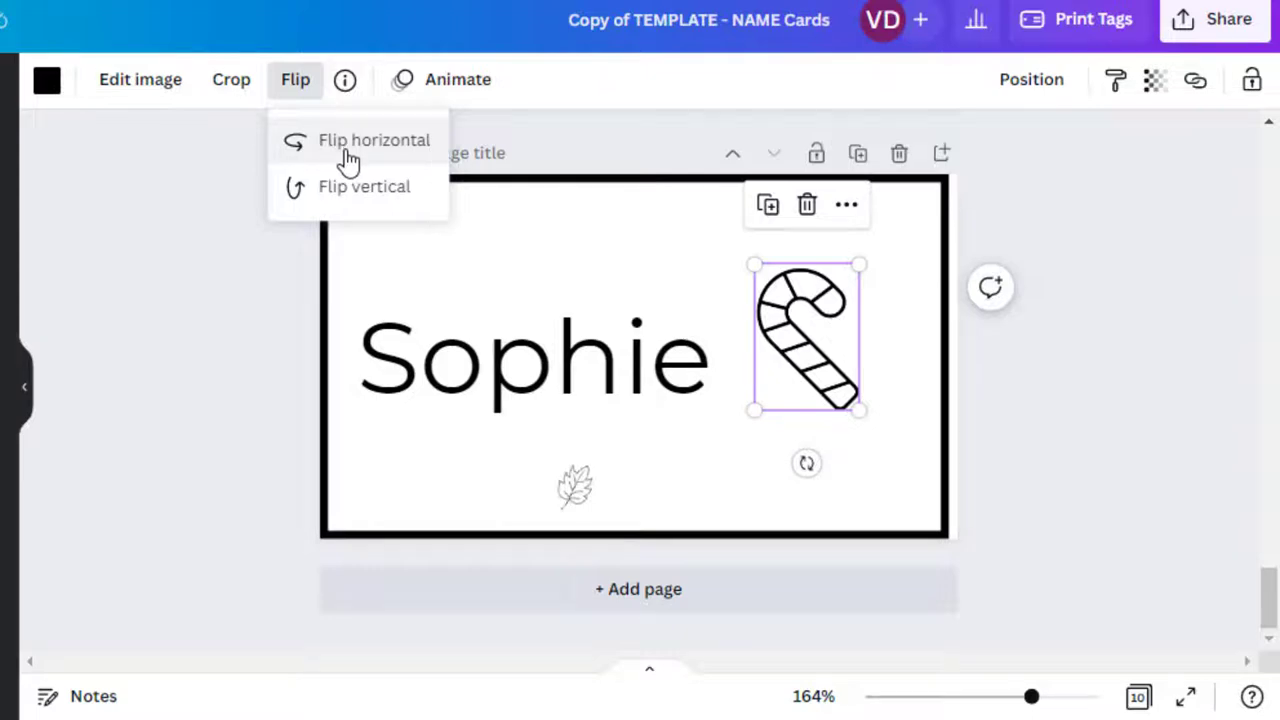
click(346, 158)
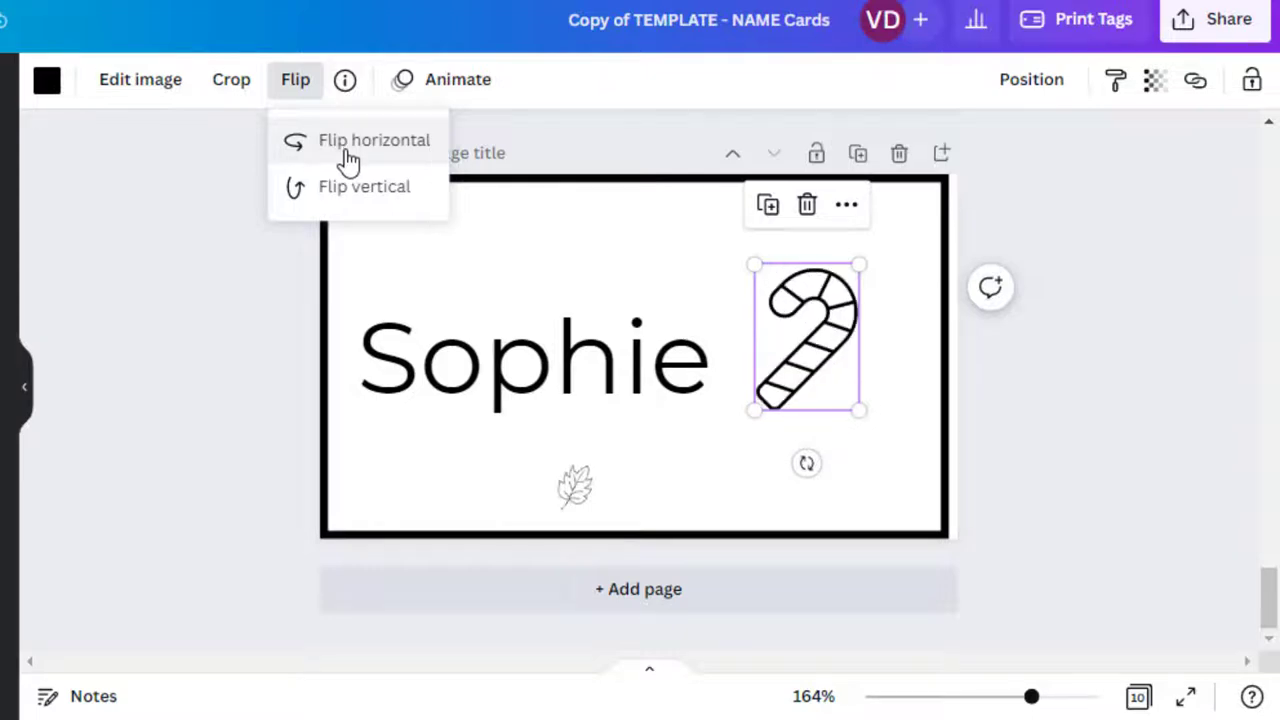
- Shrink Sophie to size 33.5 and move the candy cane up and left toward it
click(652, 373)
click(257, 82)
click(257, 82)
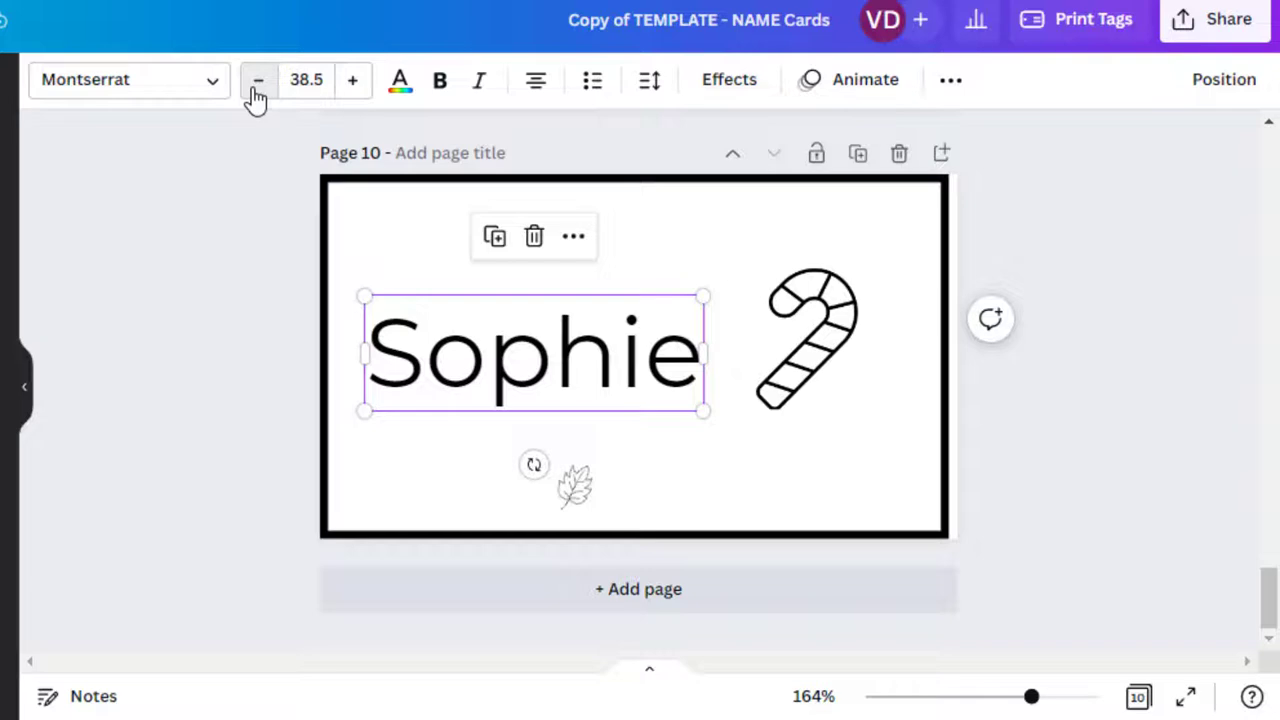
click(257, 85)
click(257, 85)
click(257, 85)
click(257, 85)
click(257, 85)
click(831, 363)
drag(831, 363, 775, 289)
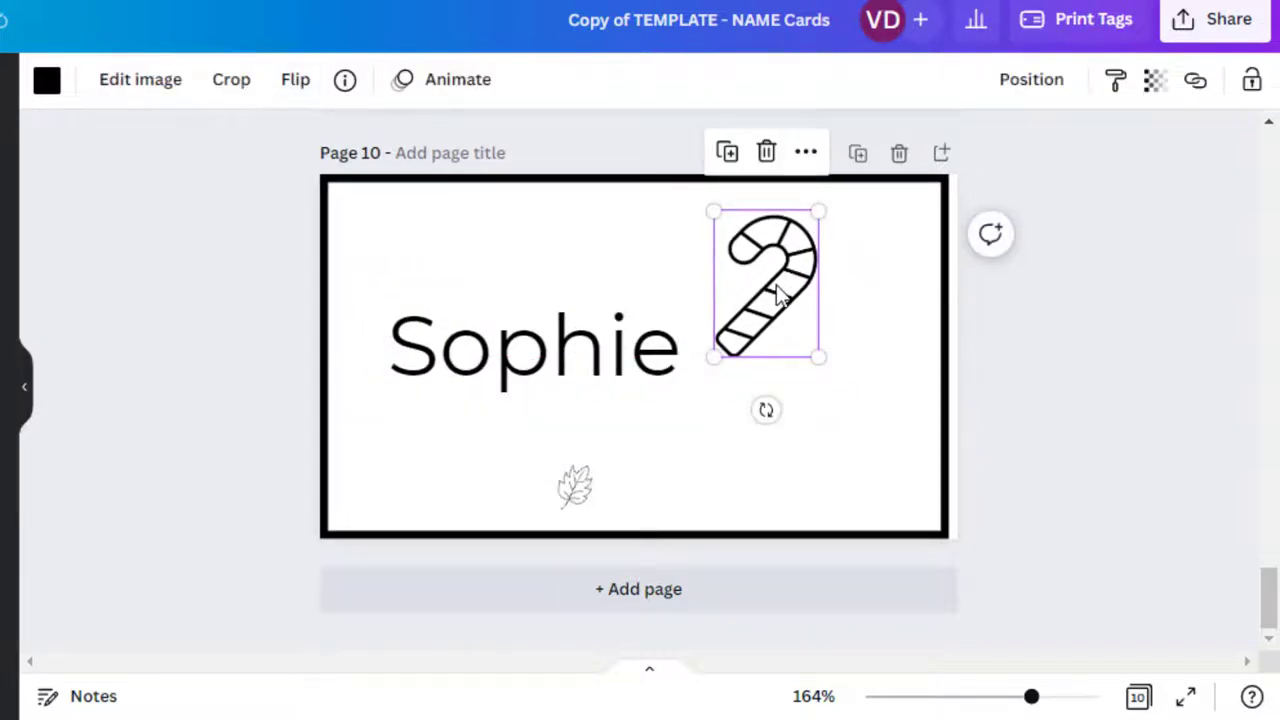
- Duplicate the candy cane, tilt the copy to -15°, and delete the untilted original
key(ctrl+d)
drag(803, 322, 857, 401)
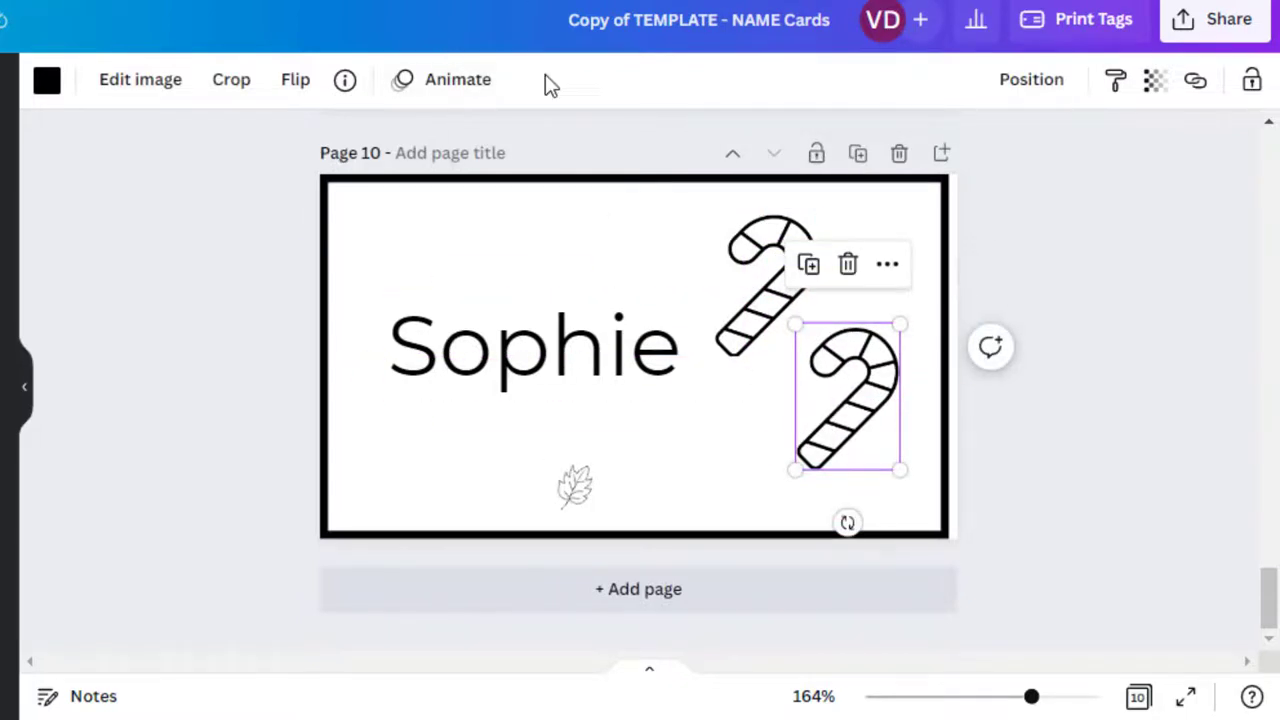
drag(850, 428, 845, 378)
drag(846, 480, 903, 471)
drag(783, 249, 729, 229)
drag(840, 314, 808, 291)
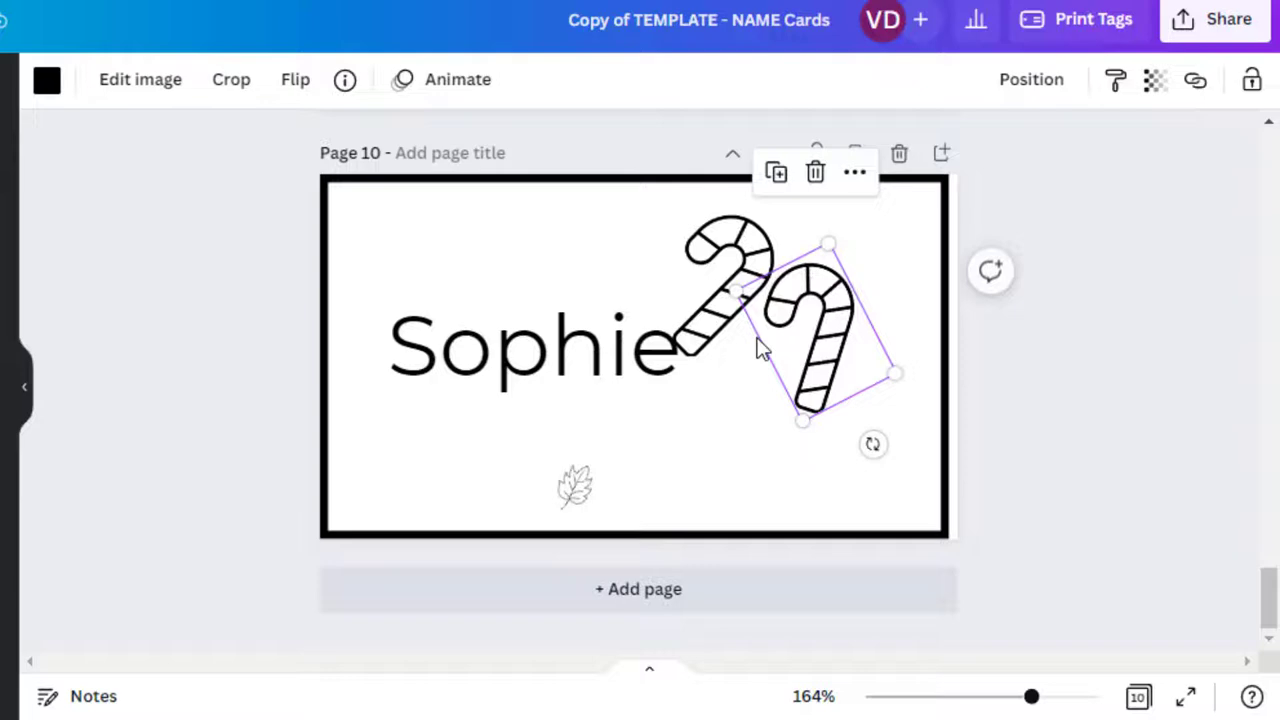
click(729, 263)
key(Delete)
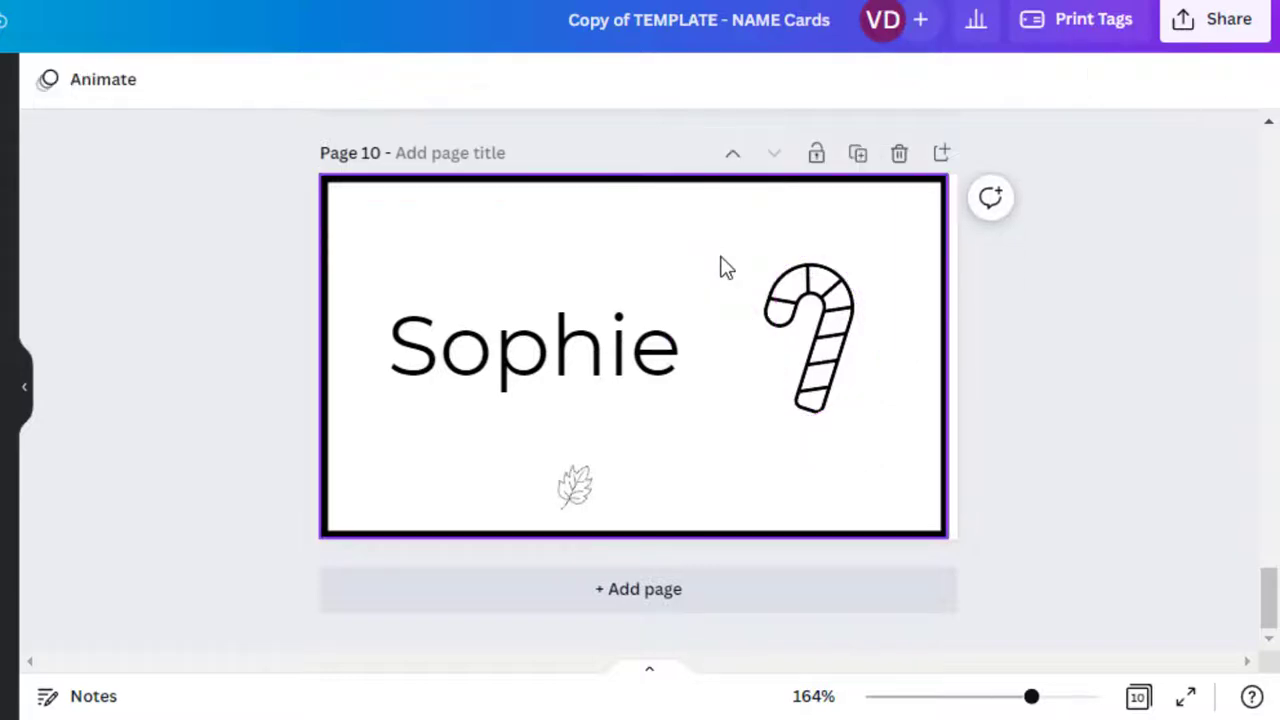
key(ctrl+z)
- Enlarge the tilted candy cane beside the name and move Sophie down and left
drag(812, 335, 778, 318)
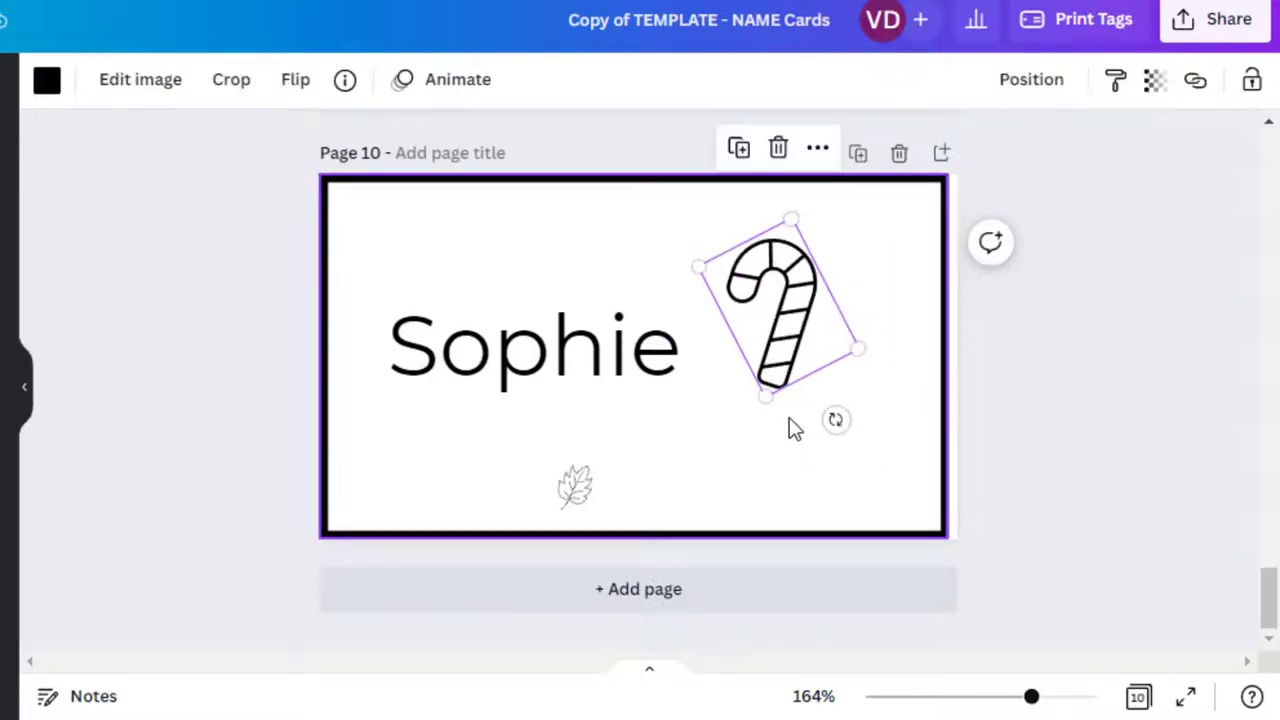
drag(765, 395, 748, 510)
drag(777, 434, 771, 394)
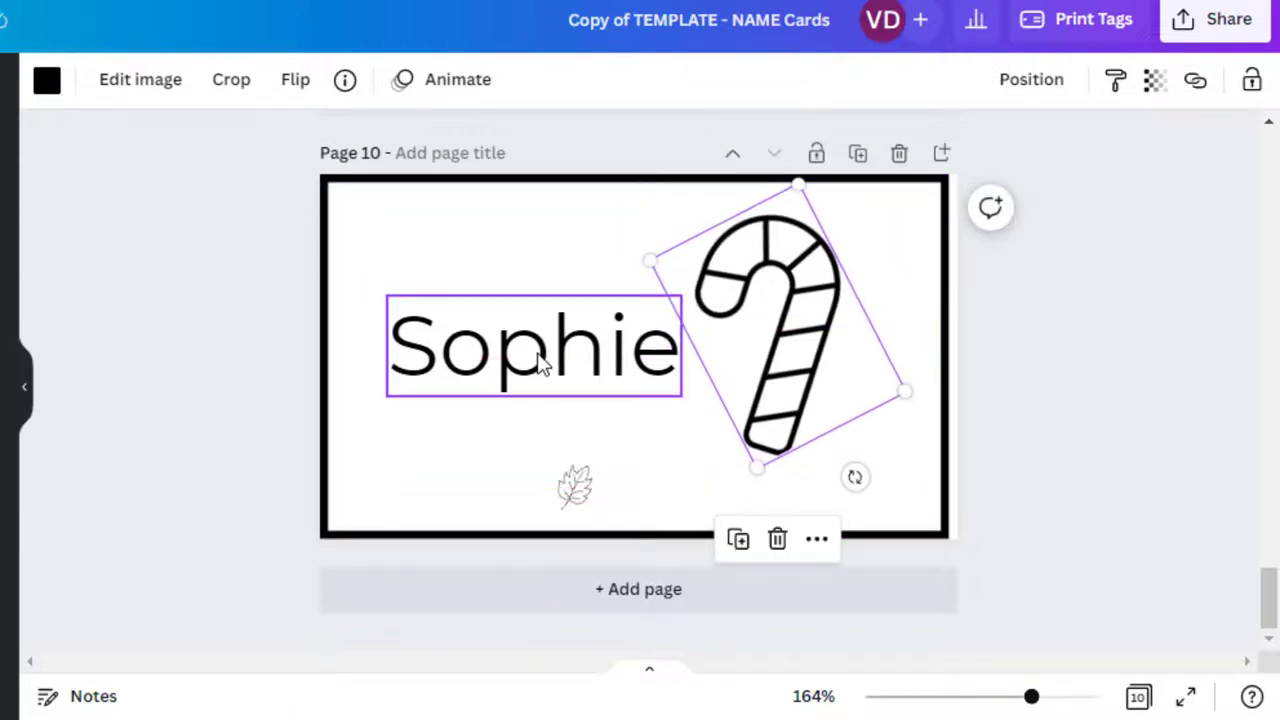
drag(540, 365, 523, 388)
drag(800, 380, 790, 405)
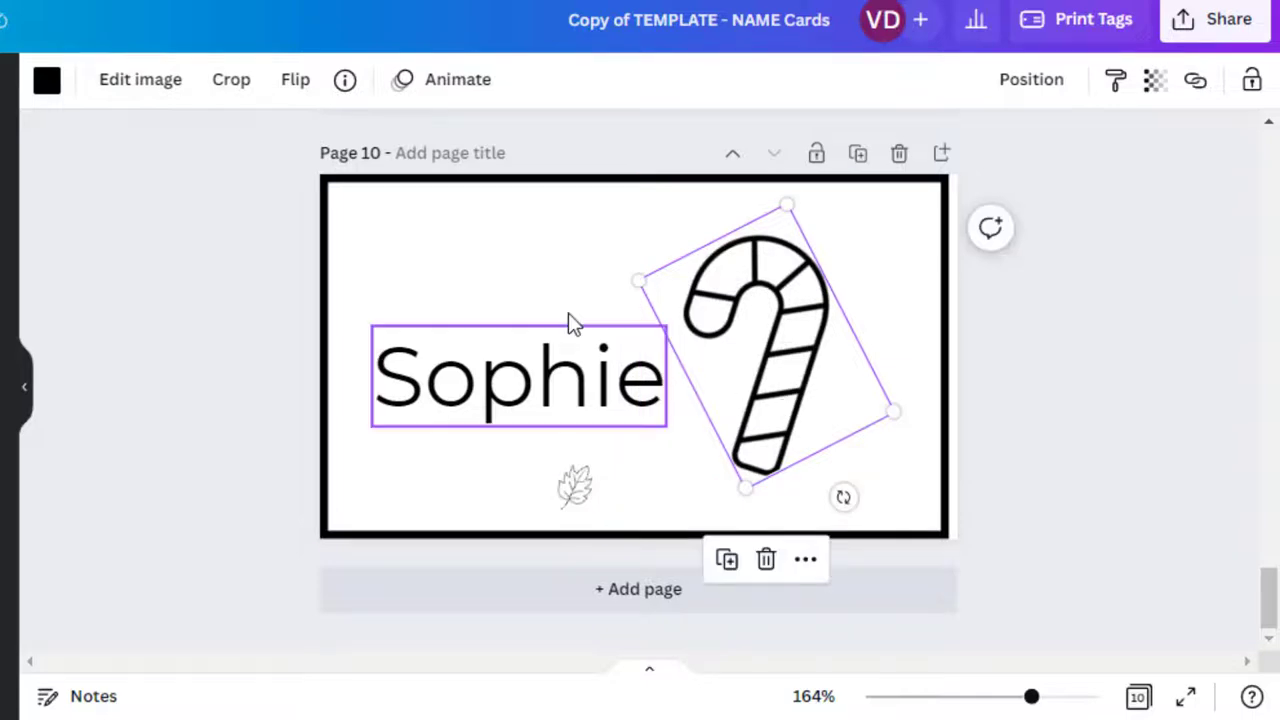
- Increase Sophie's font size to 36.5
click(437, 243)
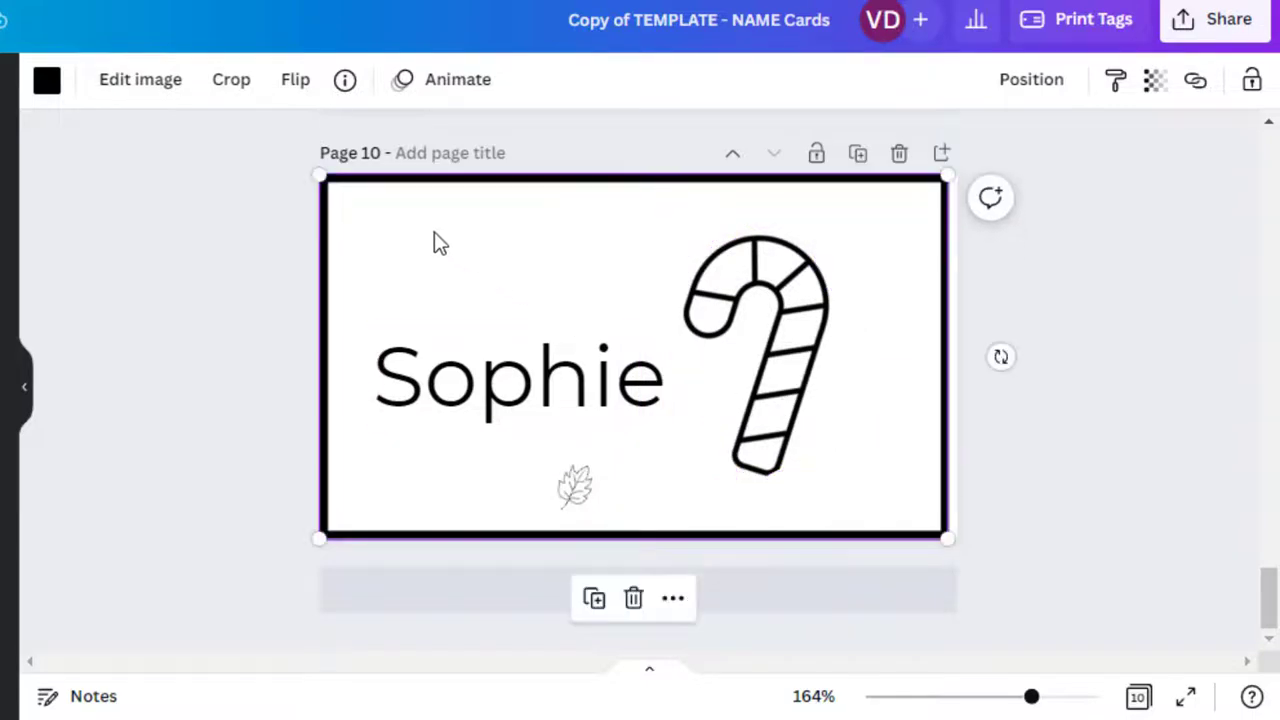
click(450, 370)
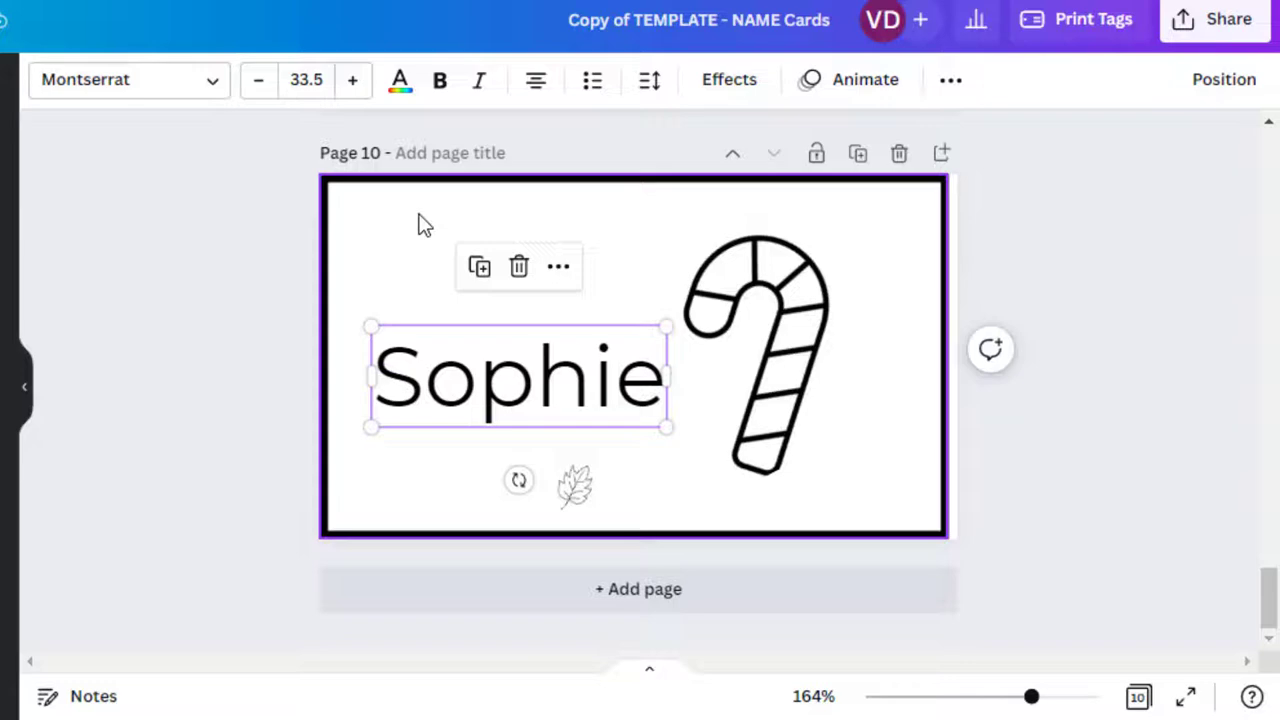
click(350, 86)
click(352, 82)
click(352, 82)
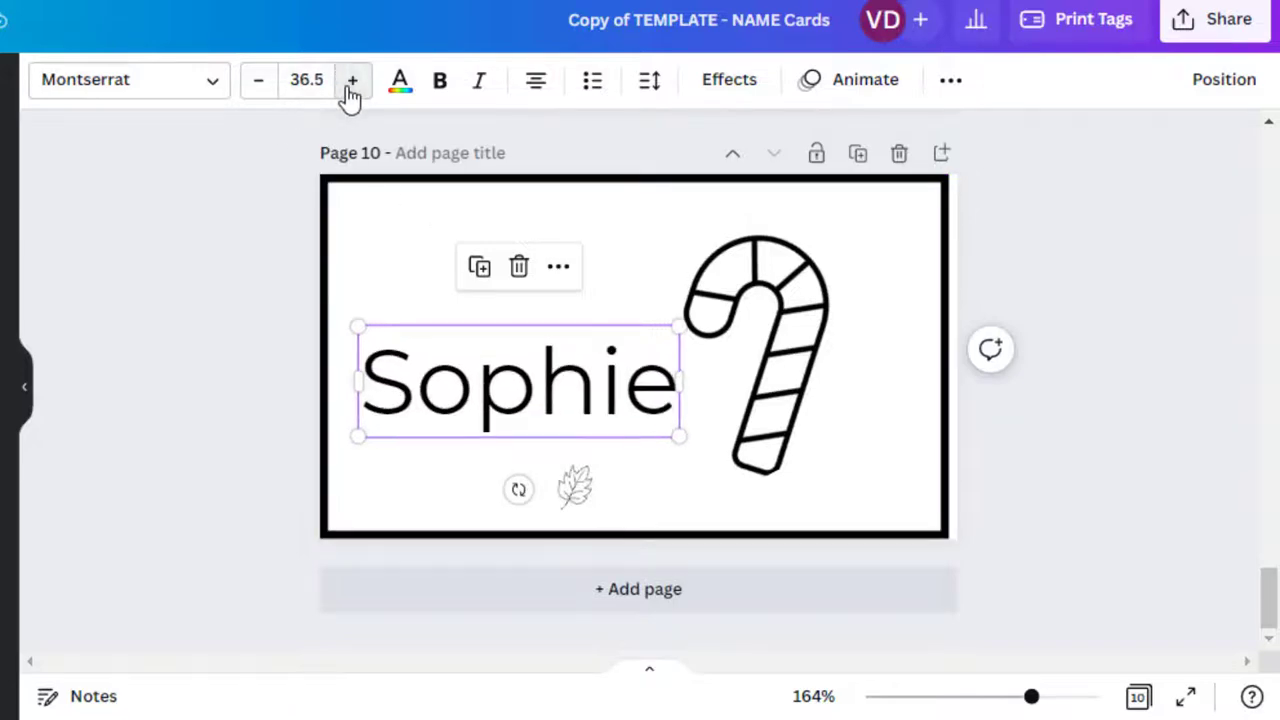
click(352, 82)
click(990, 255)
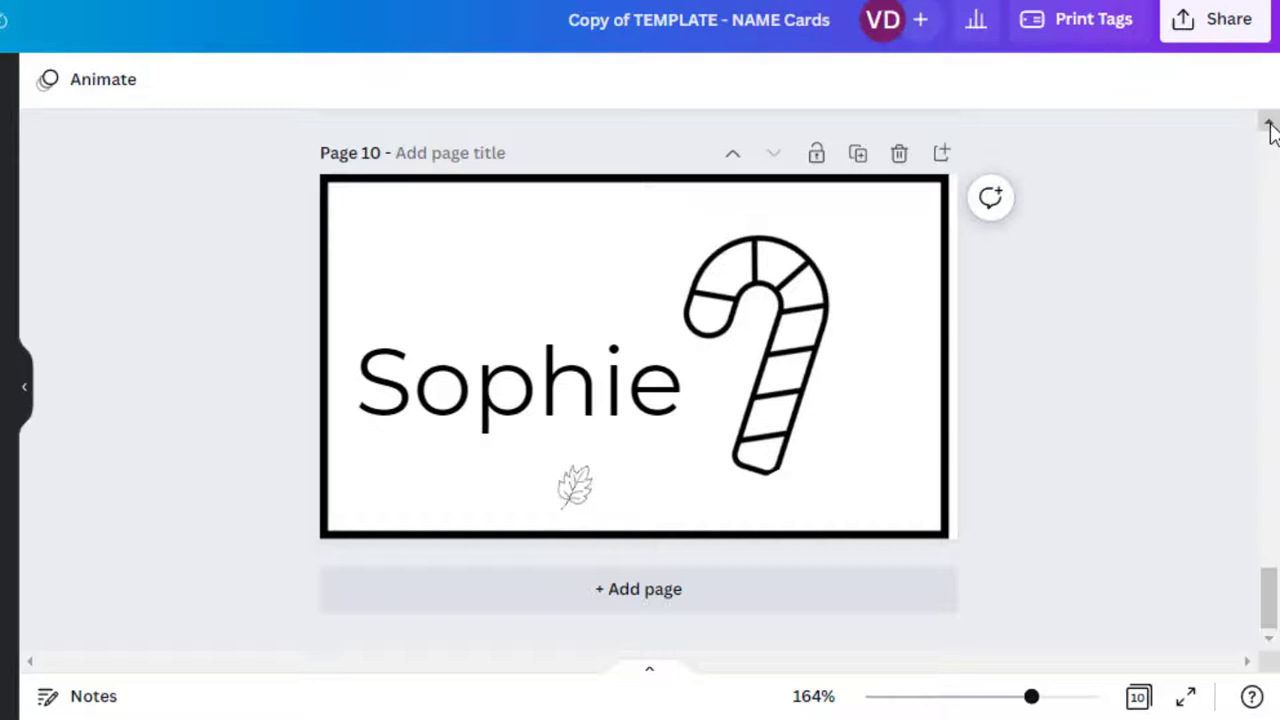
scroll(1270, 130, up, 4)
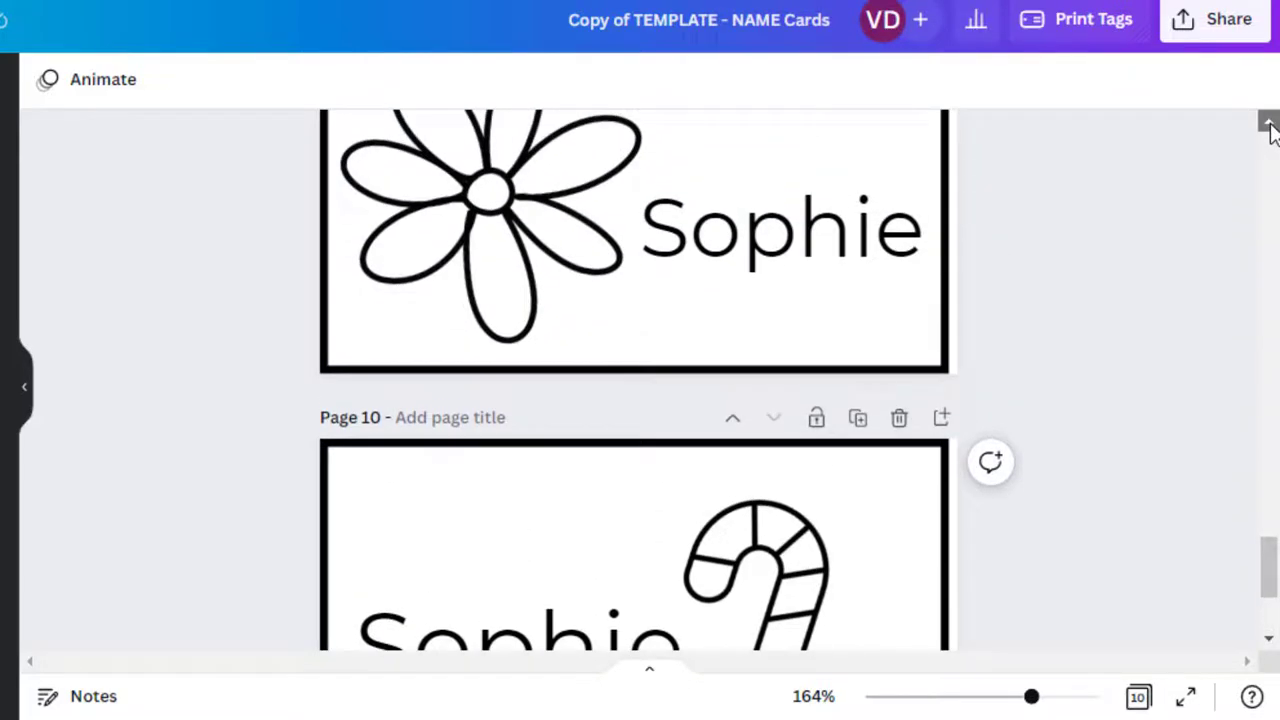
scroll(1270, 130, up, 5)
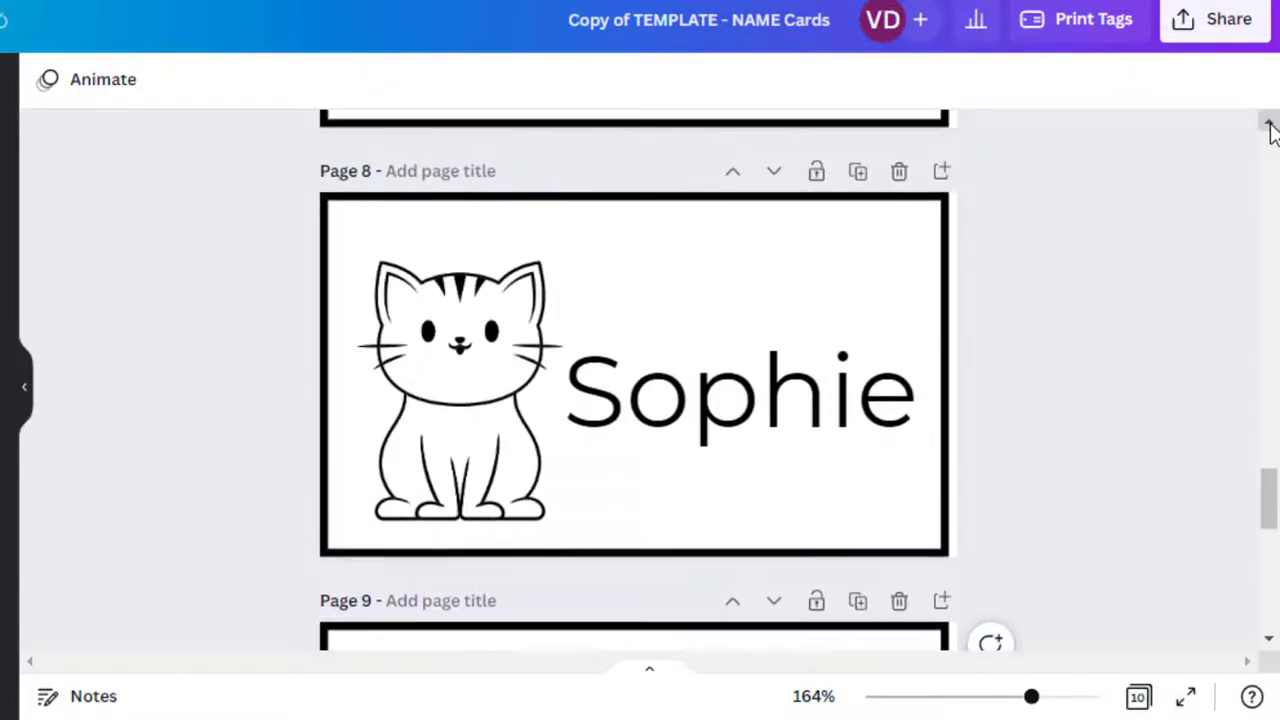
scroll(1270, 130, up, 5)
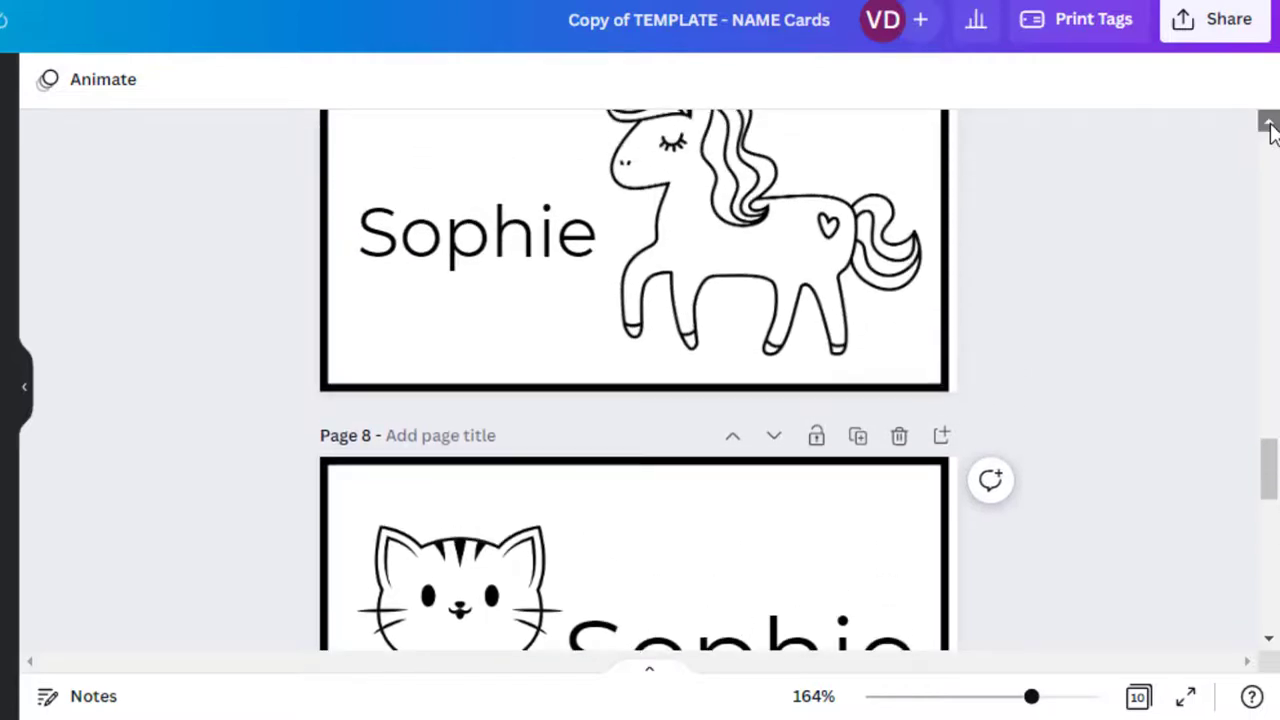
scroll(1270, 130, up, 5)
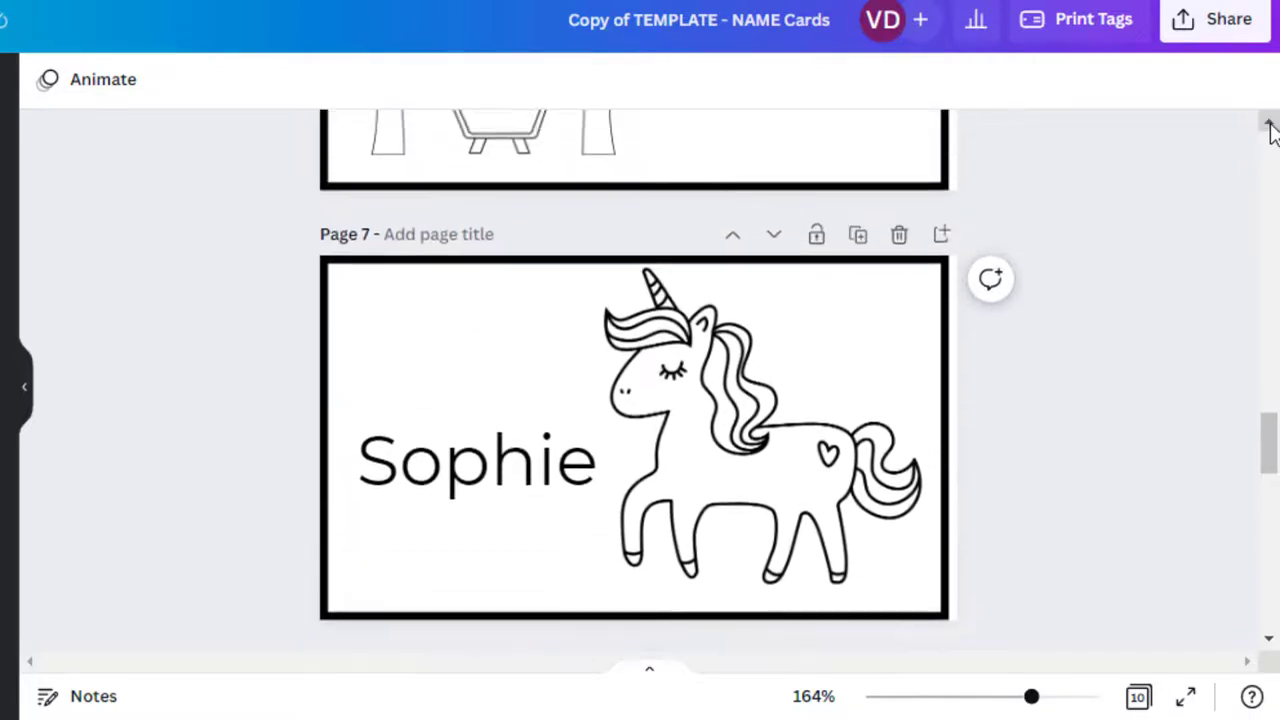
scroll(1270, 130, up, 1)
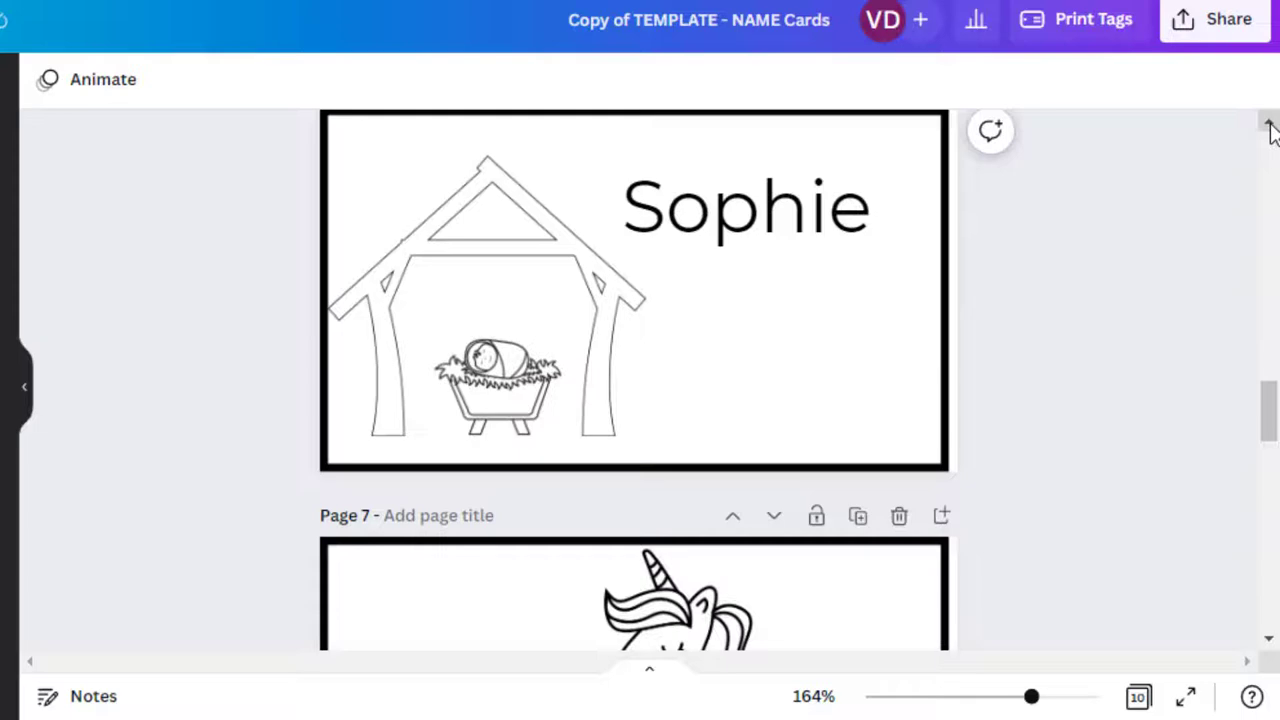
scroll(1270, 130, up, 5)
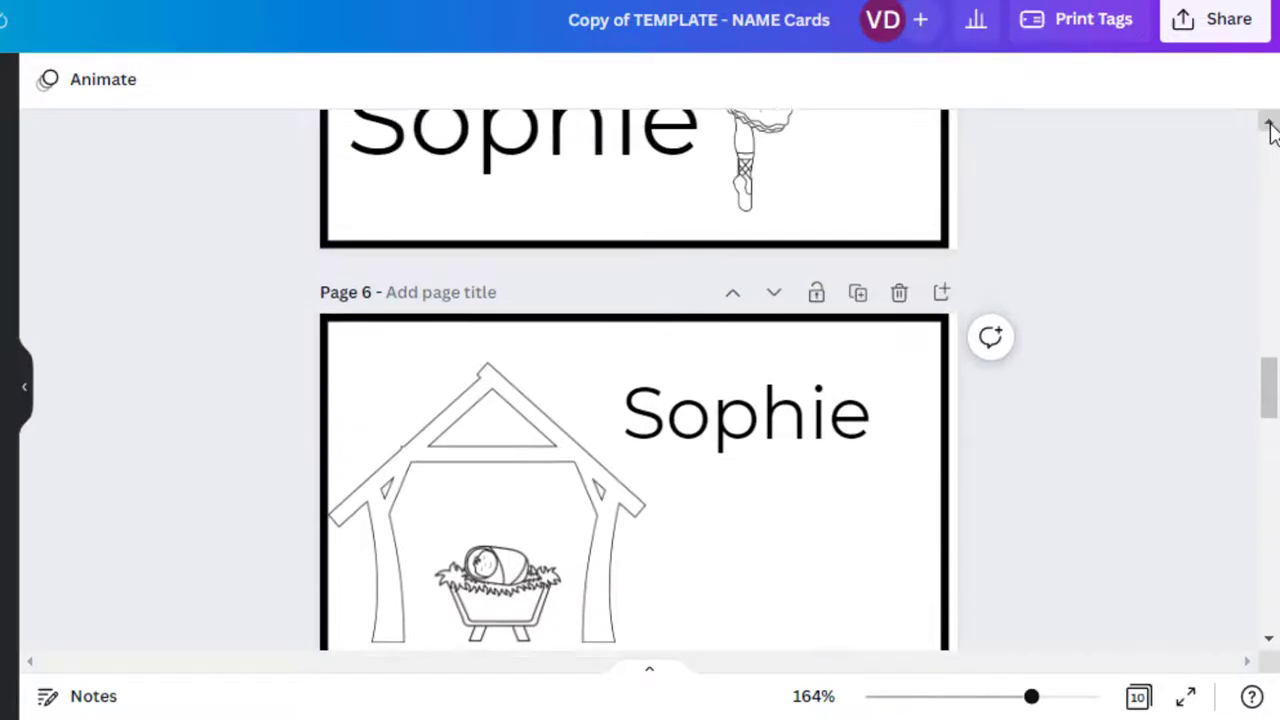
scroll(1270, 130, up, 6)
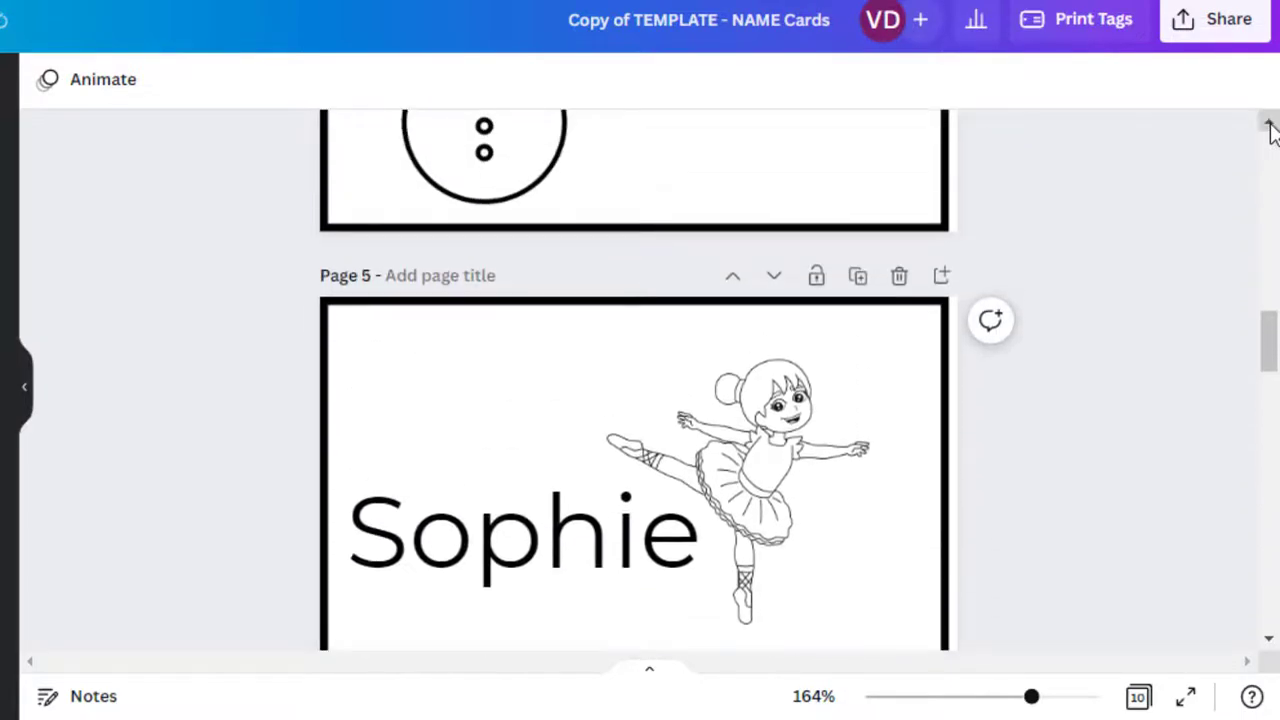
scroll(1270, 130, up, 6)
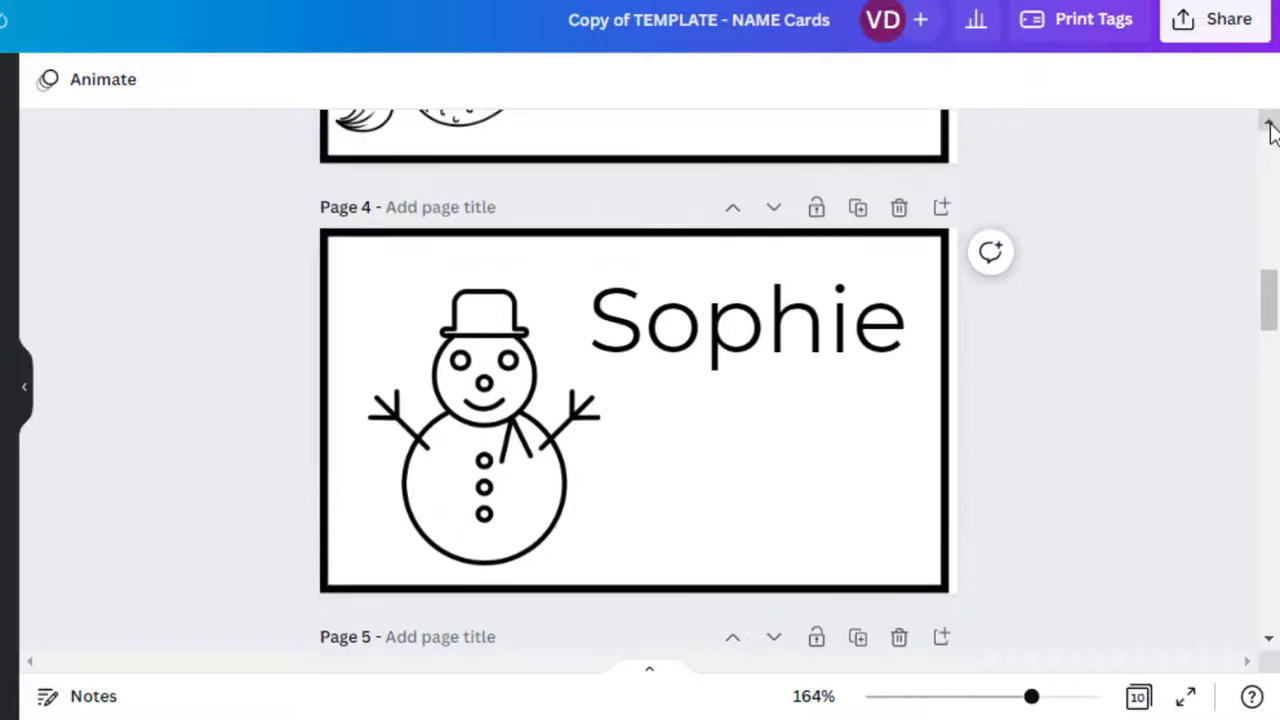
drag(1268, 278, 1273, 205)
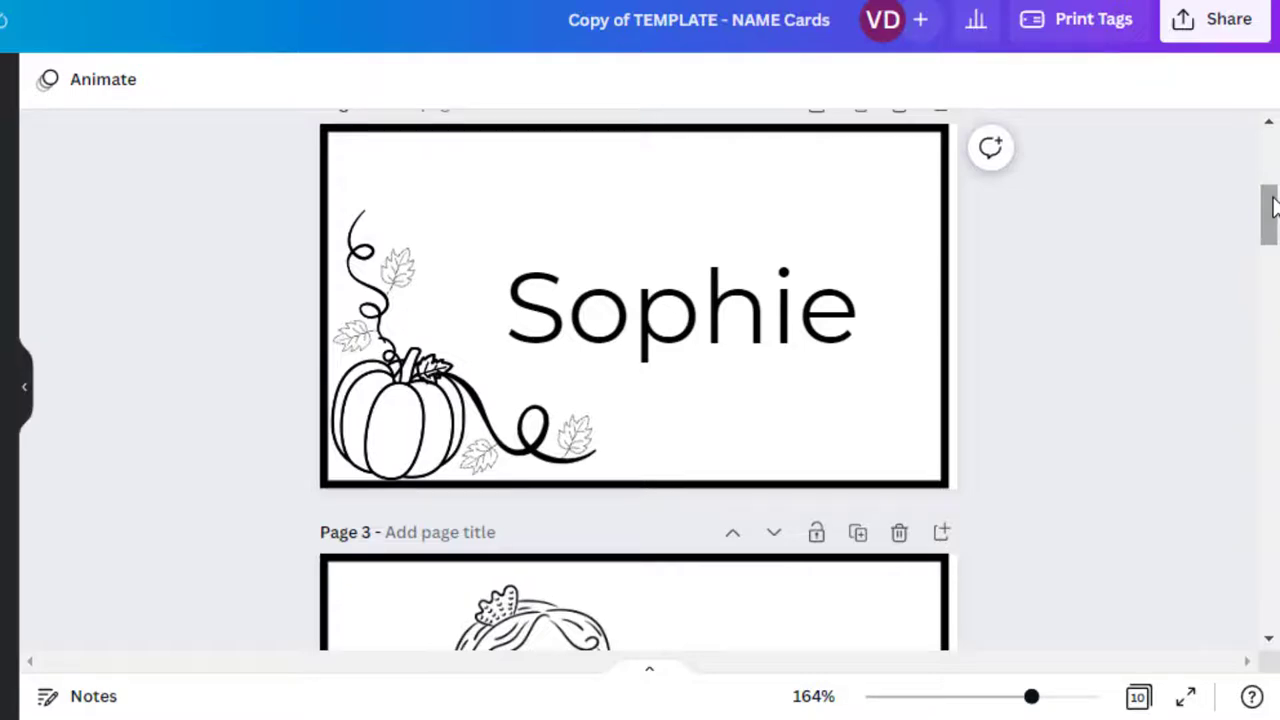
scroll(1271, 214, down, 2)
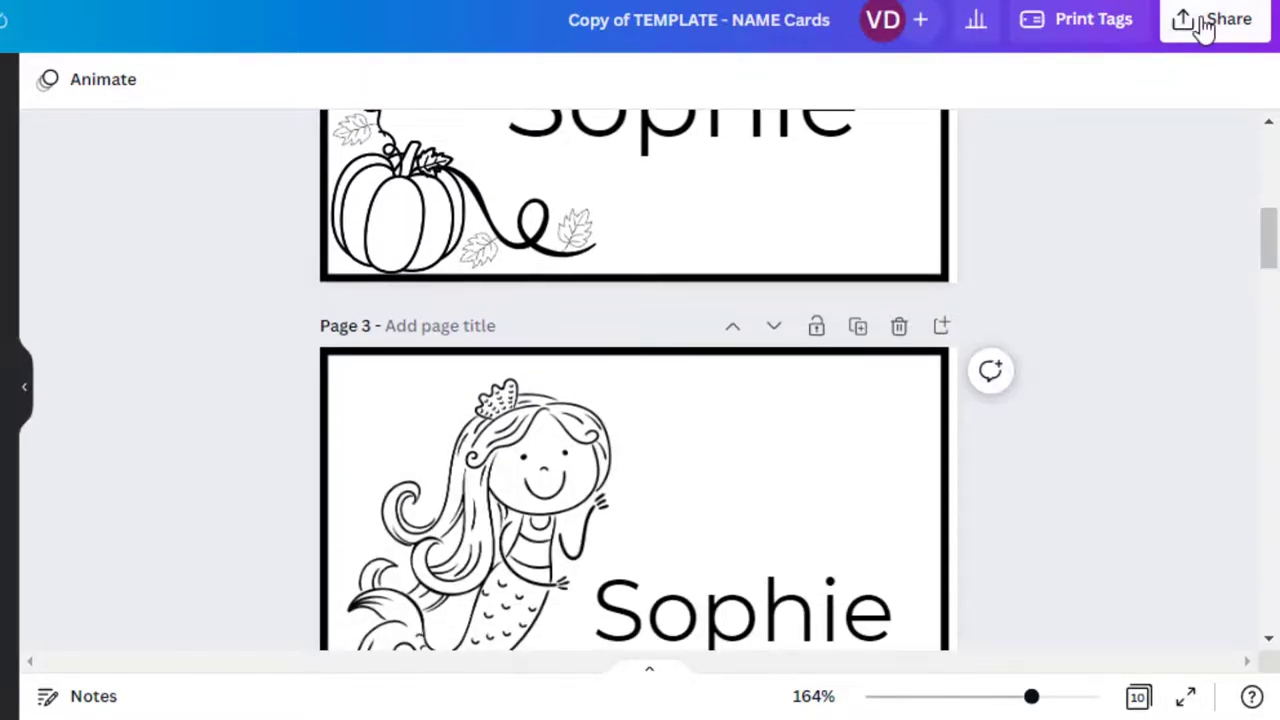
- Download all 10 pages of the design as PNG images via Share > Download
click(1205, 28)
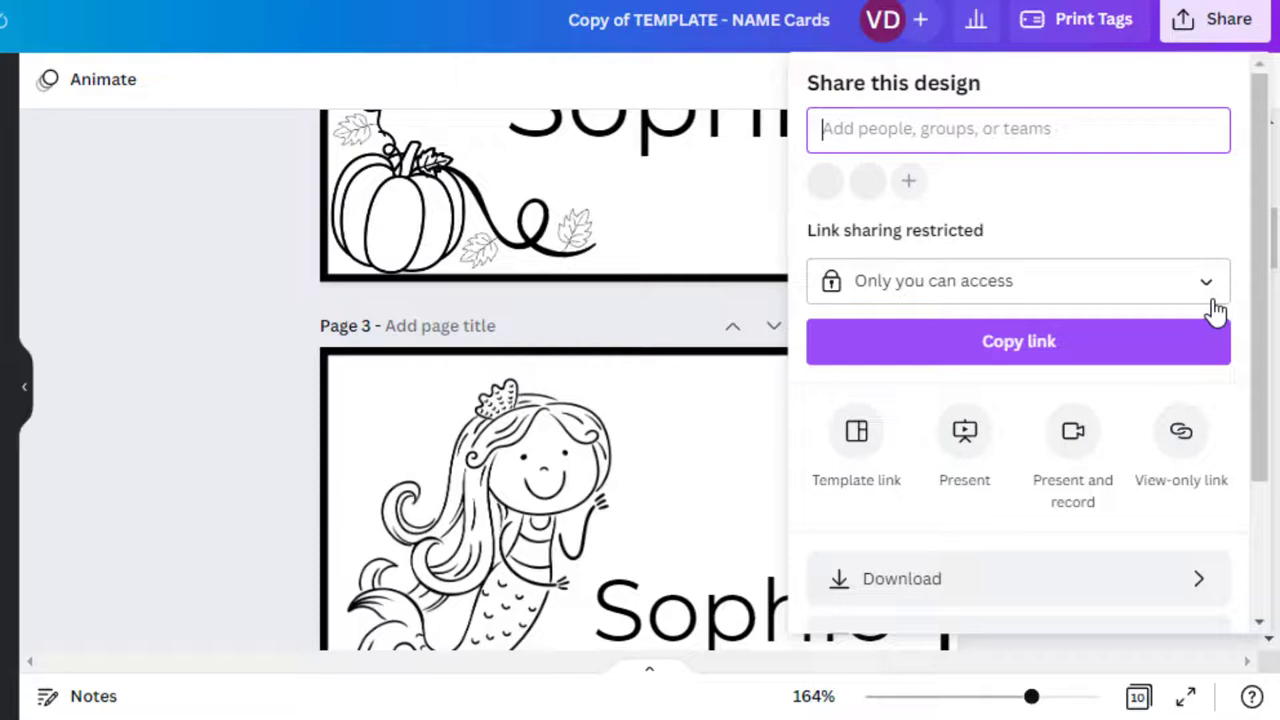
drag(1277, 237, 1272, 294)
click(1219, 22)
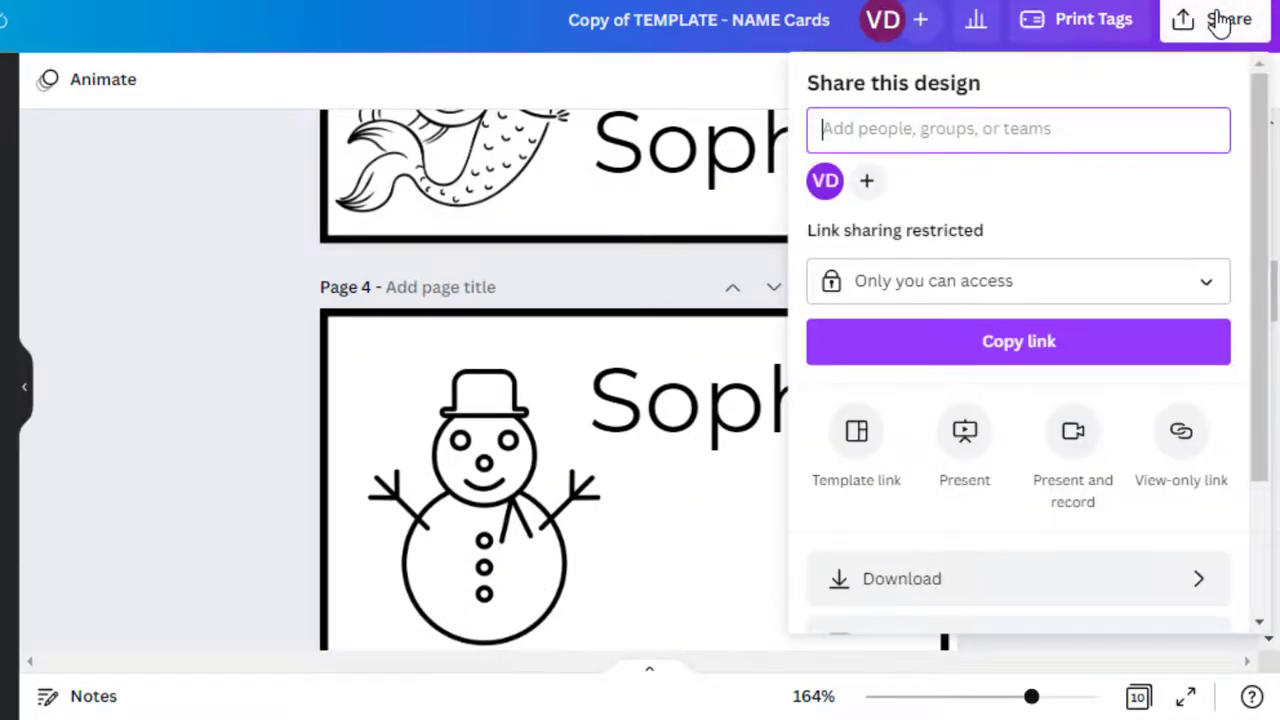
drag(1257, 217, 1234, 429)
click(917, 393)
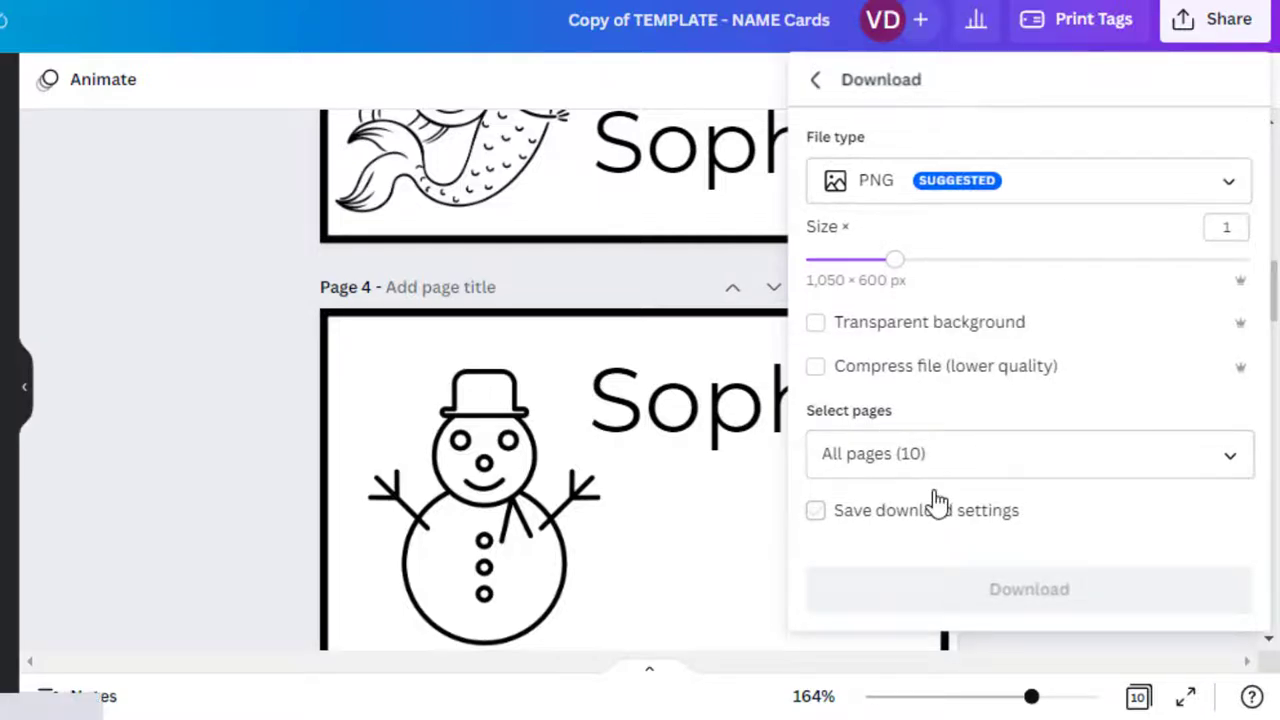
click(997, 592)
click(1000, 586)
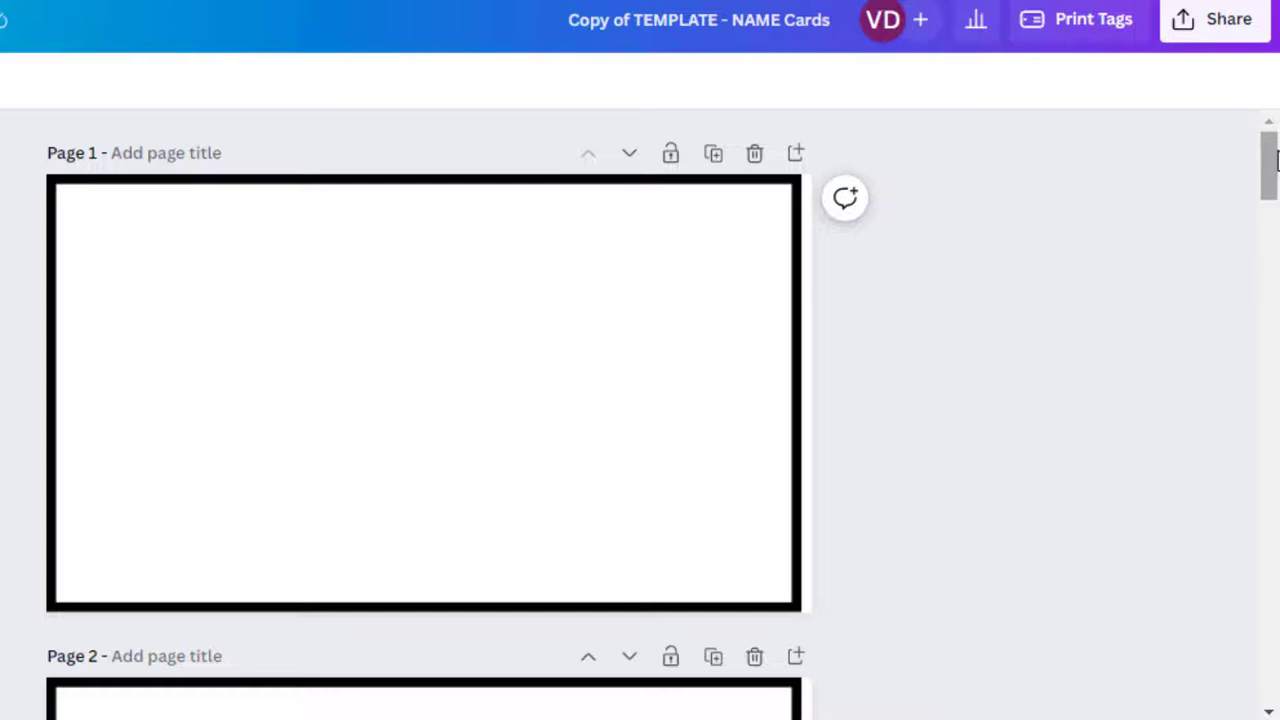
- Scroll the view slightly
mouse_move(1262, 157)
mouse_down()
mouse_move(1272, 197)
mouse_move(1270, 160)
mouse_up()
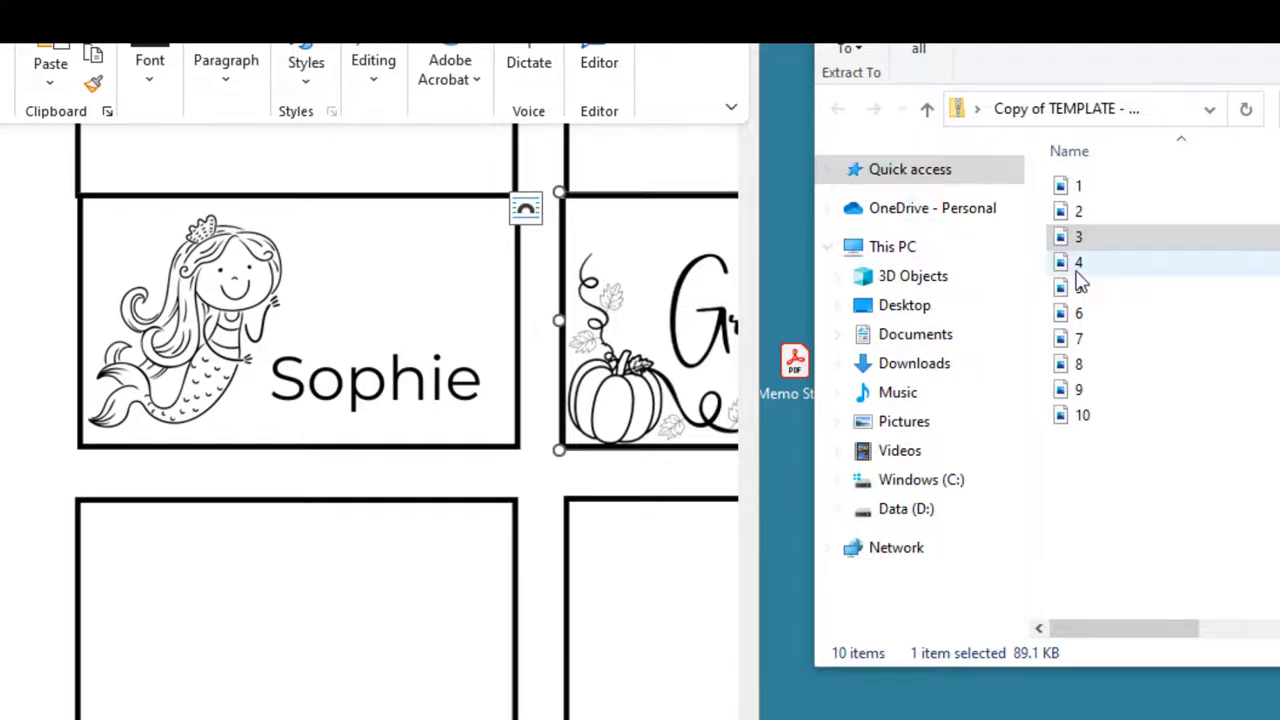
- Insert the snowman Sophie card image into Word with Top and Bottom text wrapping
drag(1078, 265, 472, 355)
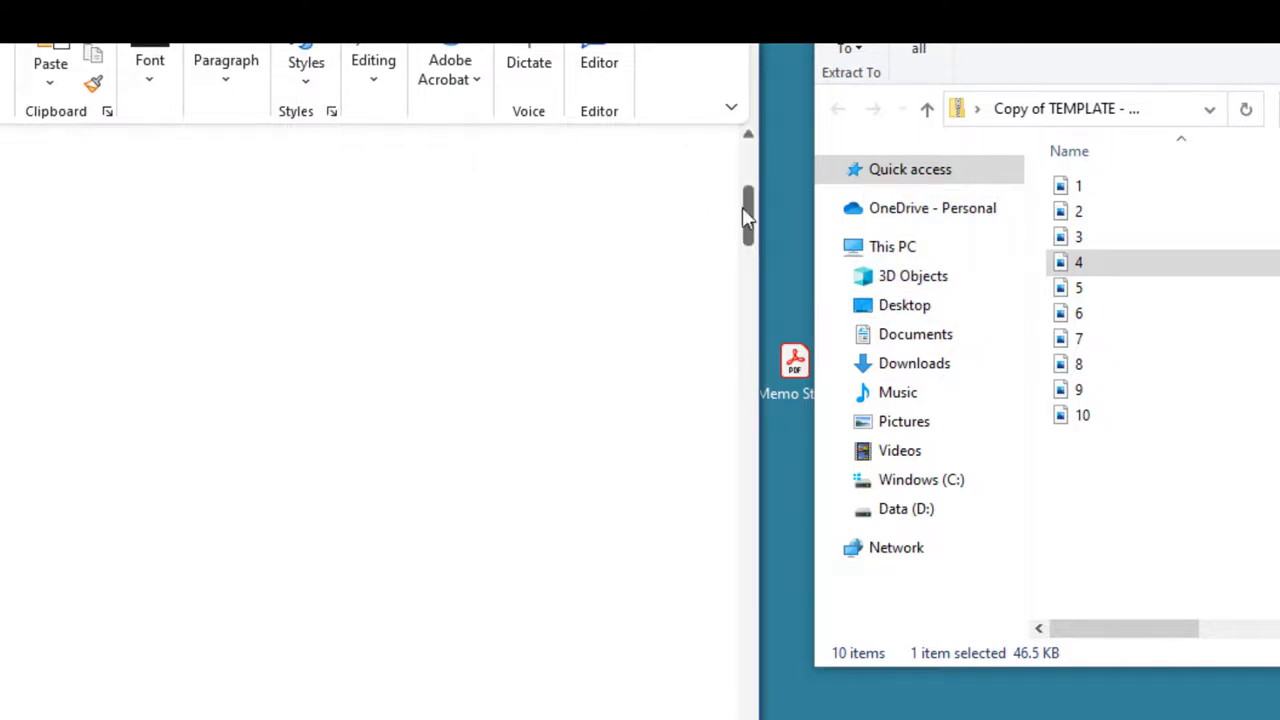
drag(754, 203, 745, 410)
click(340, 366)
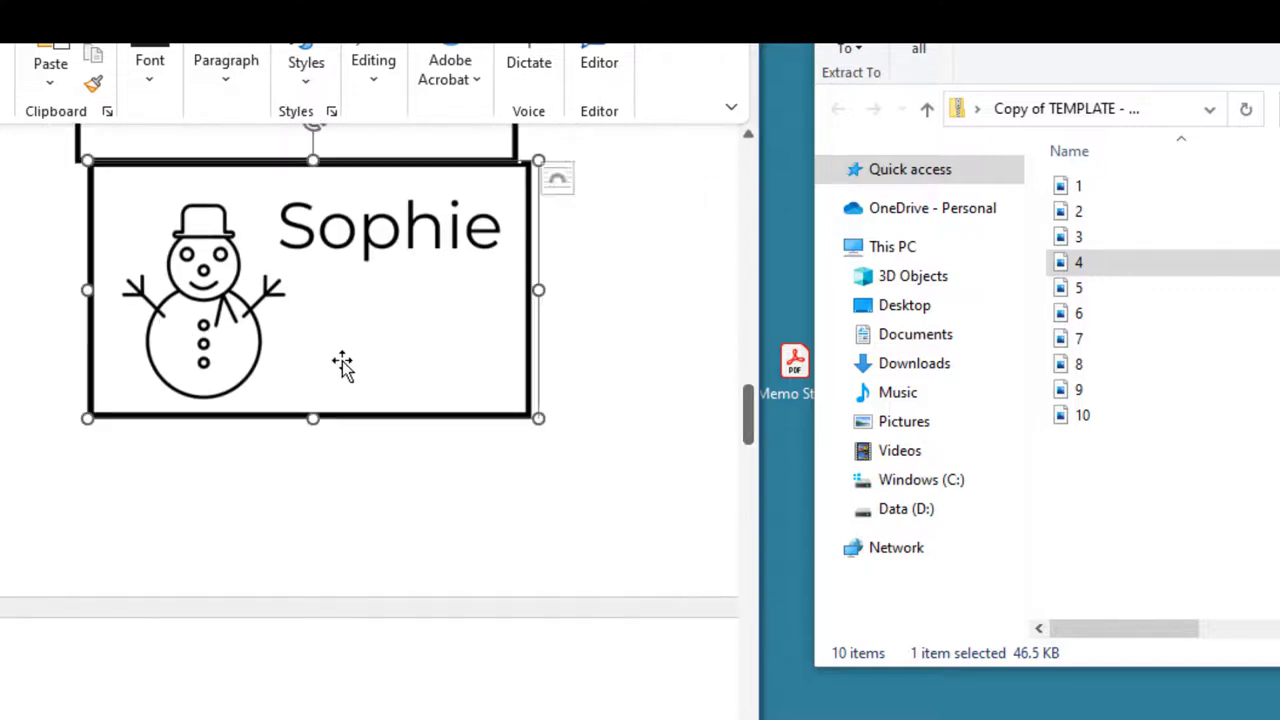
right_click(342, 366)
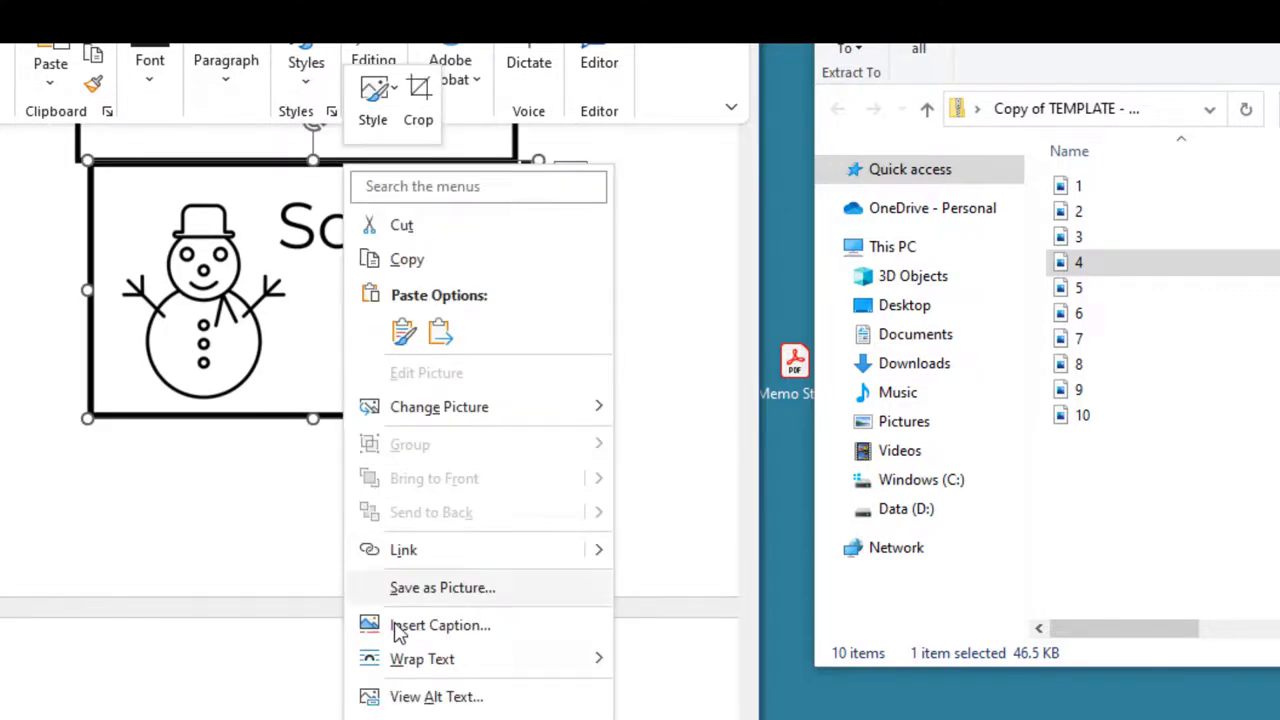
mouse_move(491, 663)
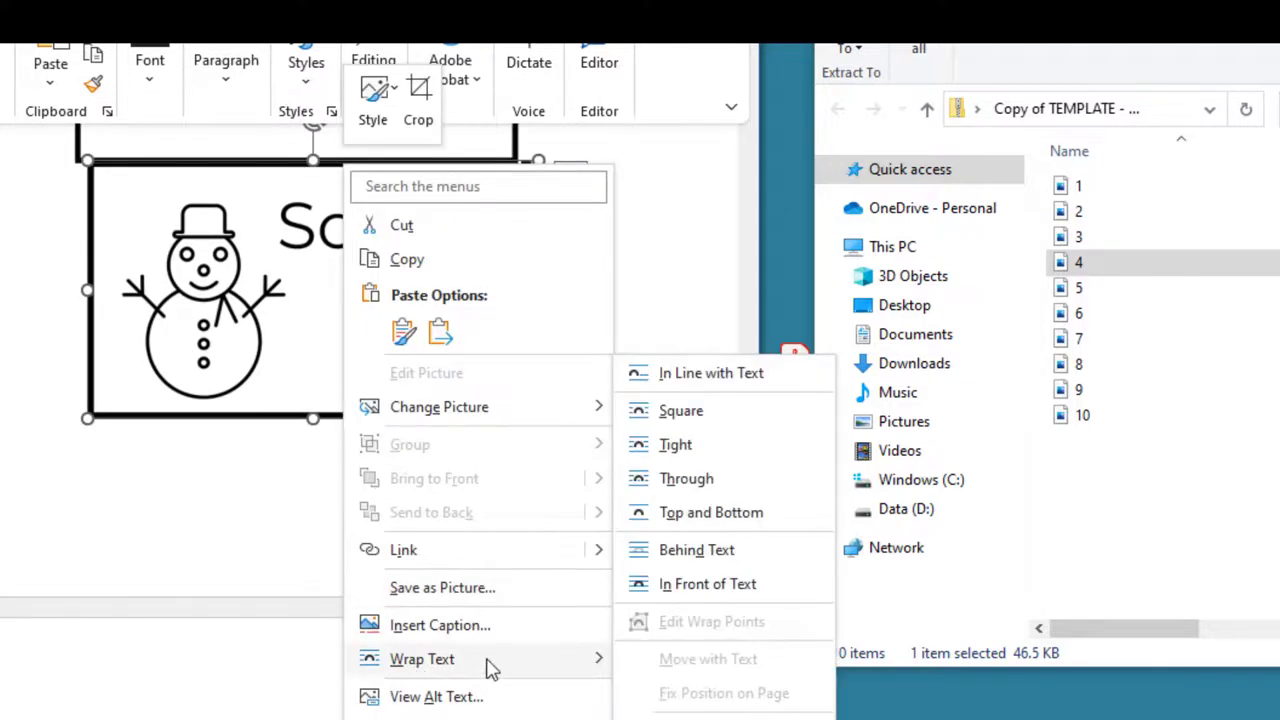
click(663, 512)
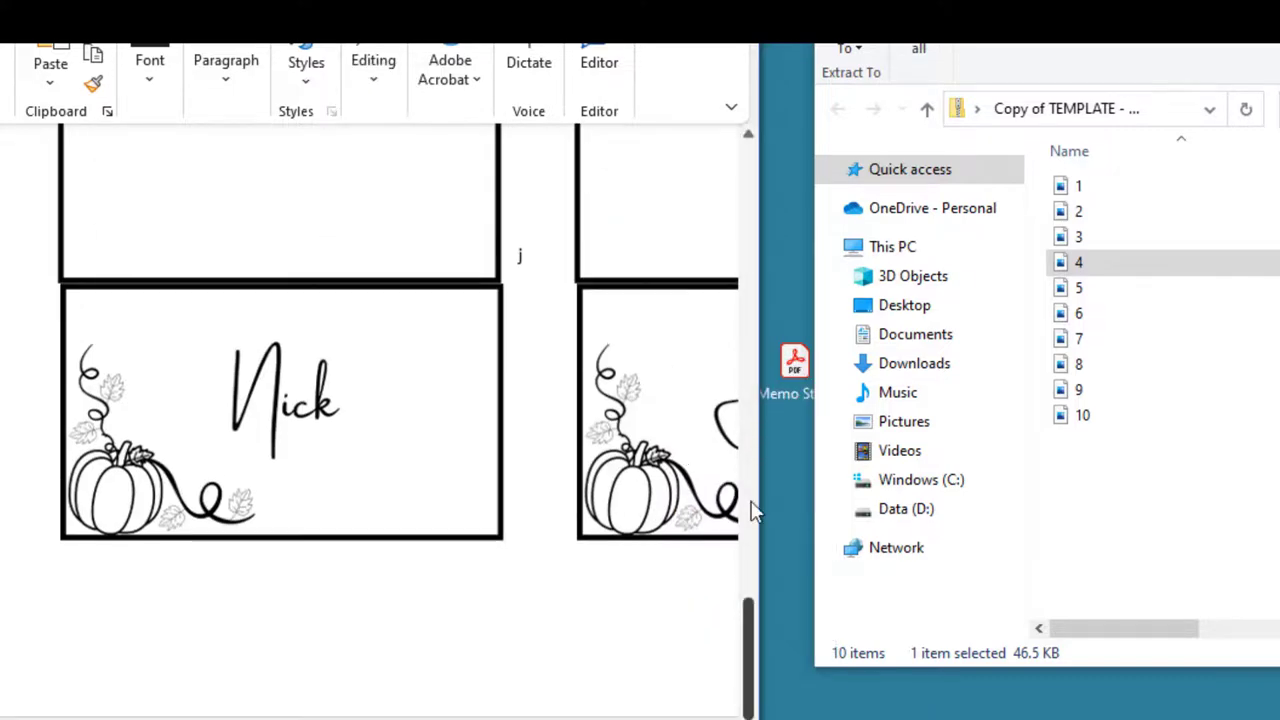
- Line the snowman card up with the lower half of the empty tag frame
drag(752, 615, 750, 300)
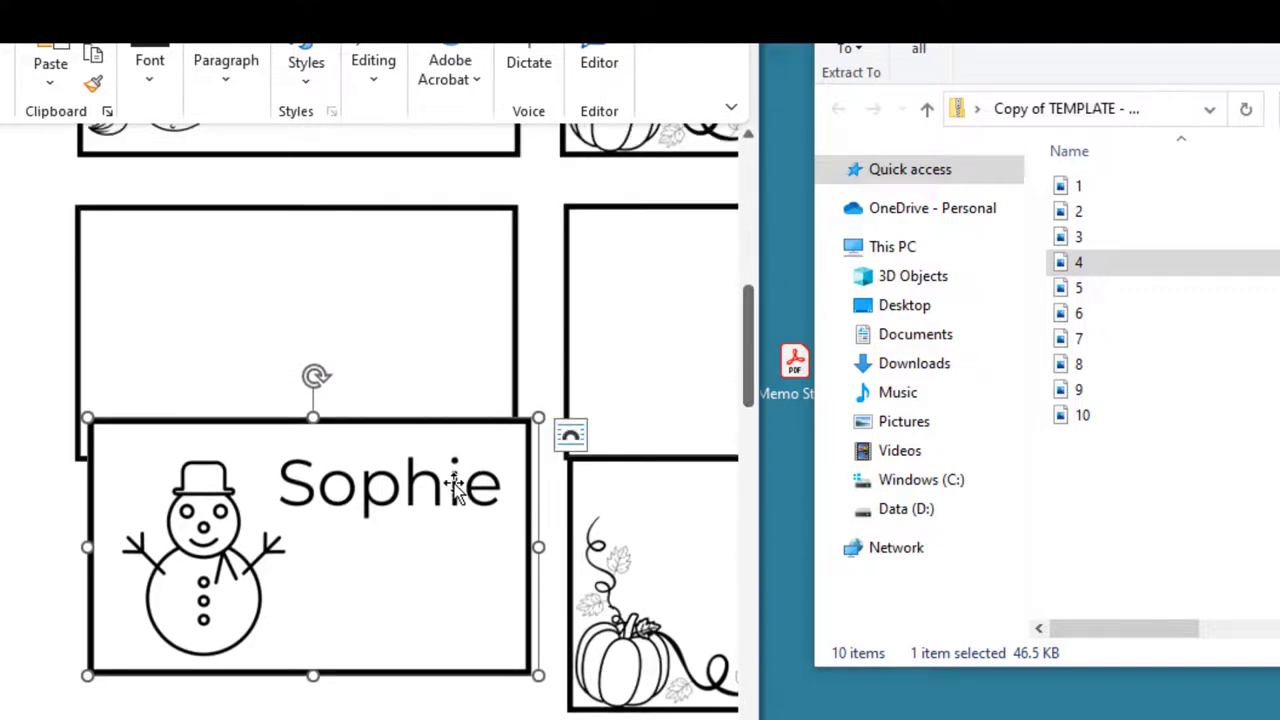
drag(450, 490, 440, 535)
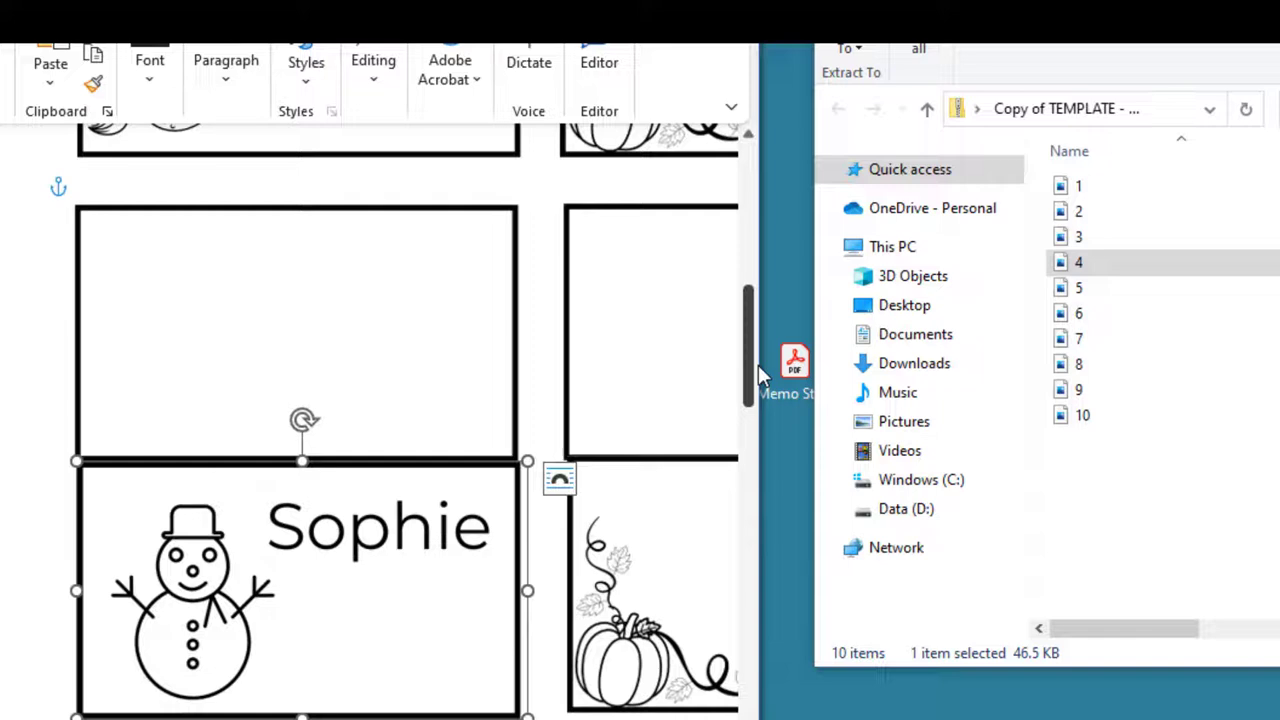
drag(758, 365, 758, 348)
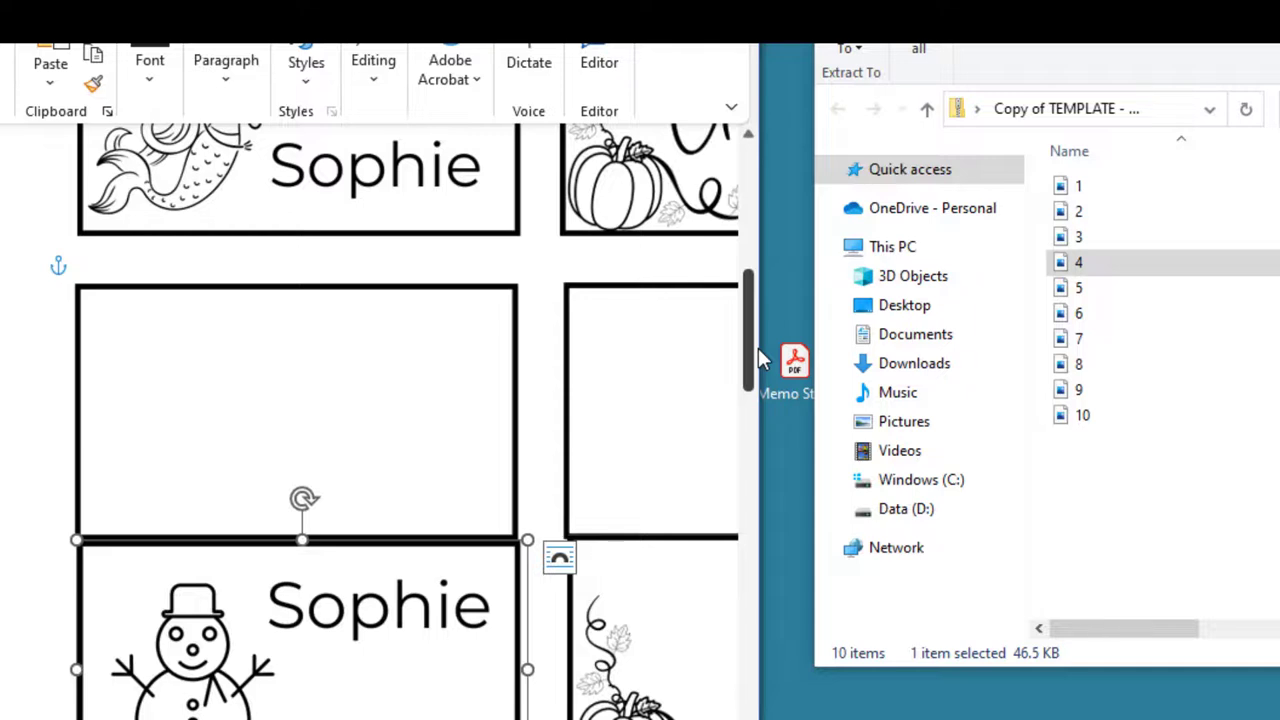
scroll(758, 348, up, 4)
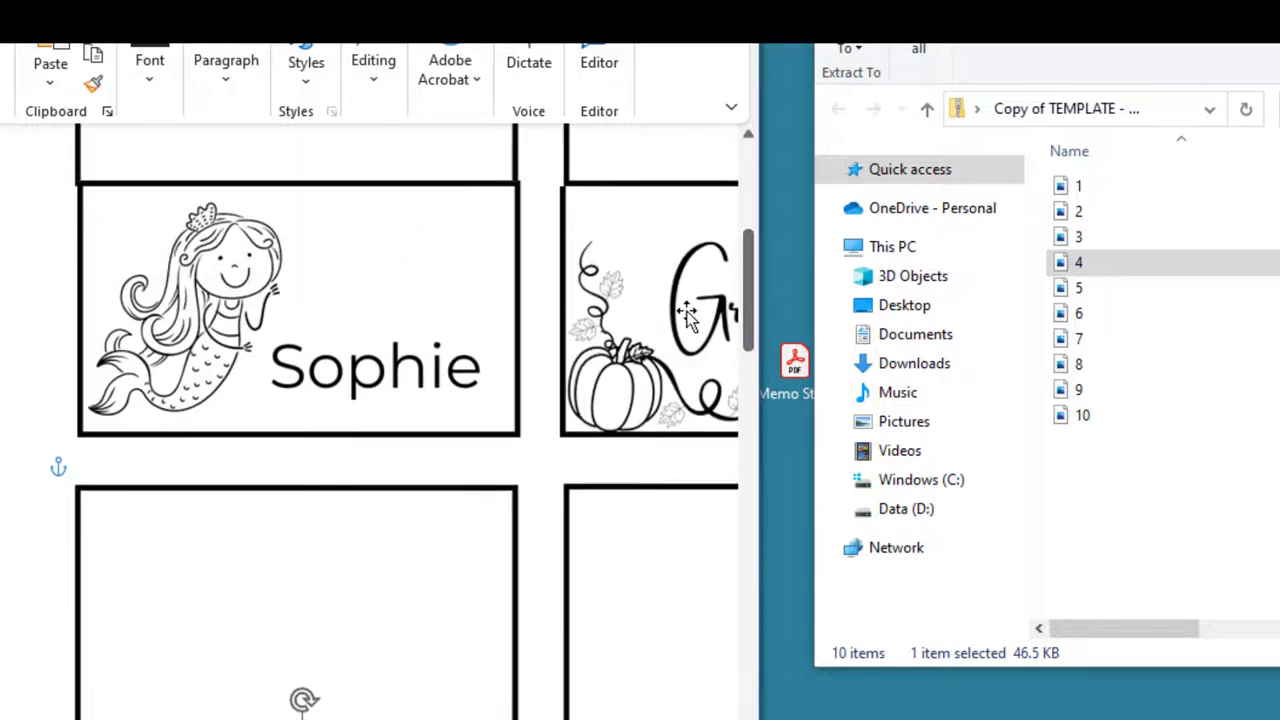
- Delete the leftover pumpkin card picture and select downloaded card image 5 in Explorer
click(685, 312)
key(Delete)
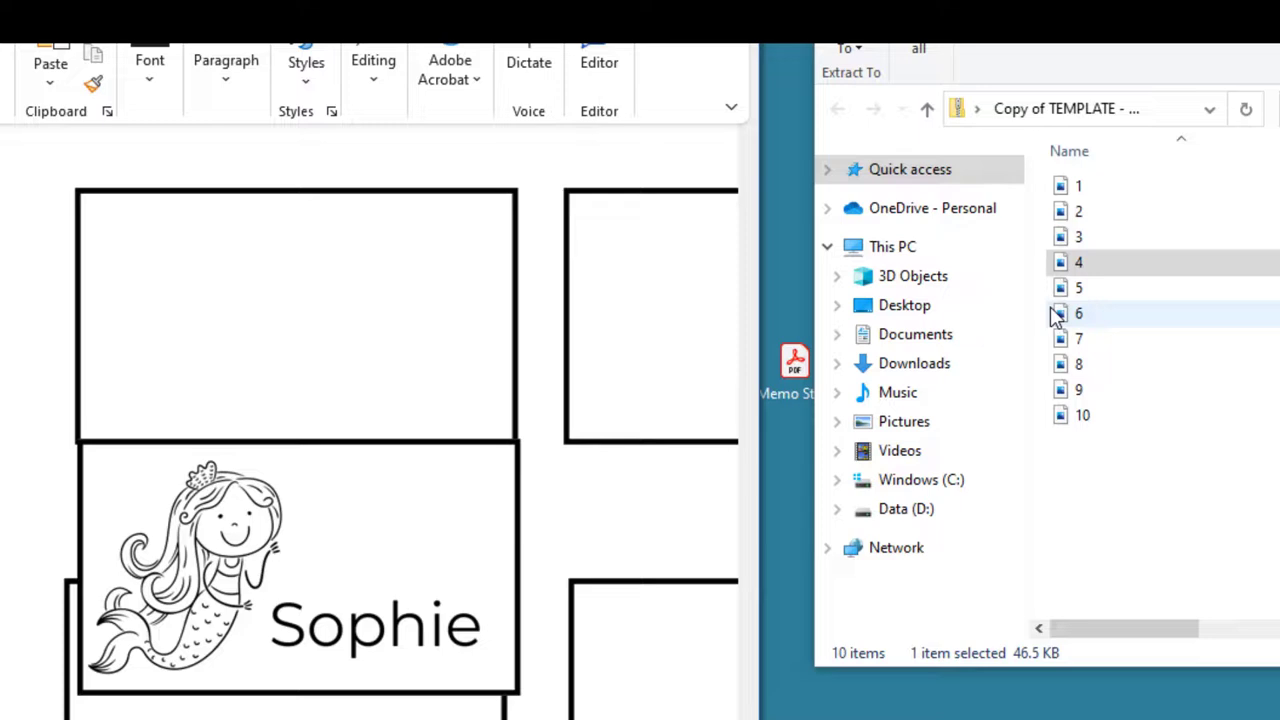
click(1080, 290)
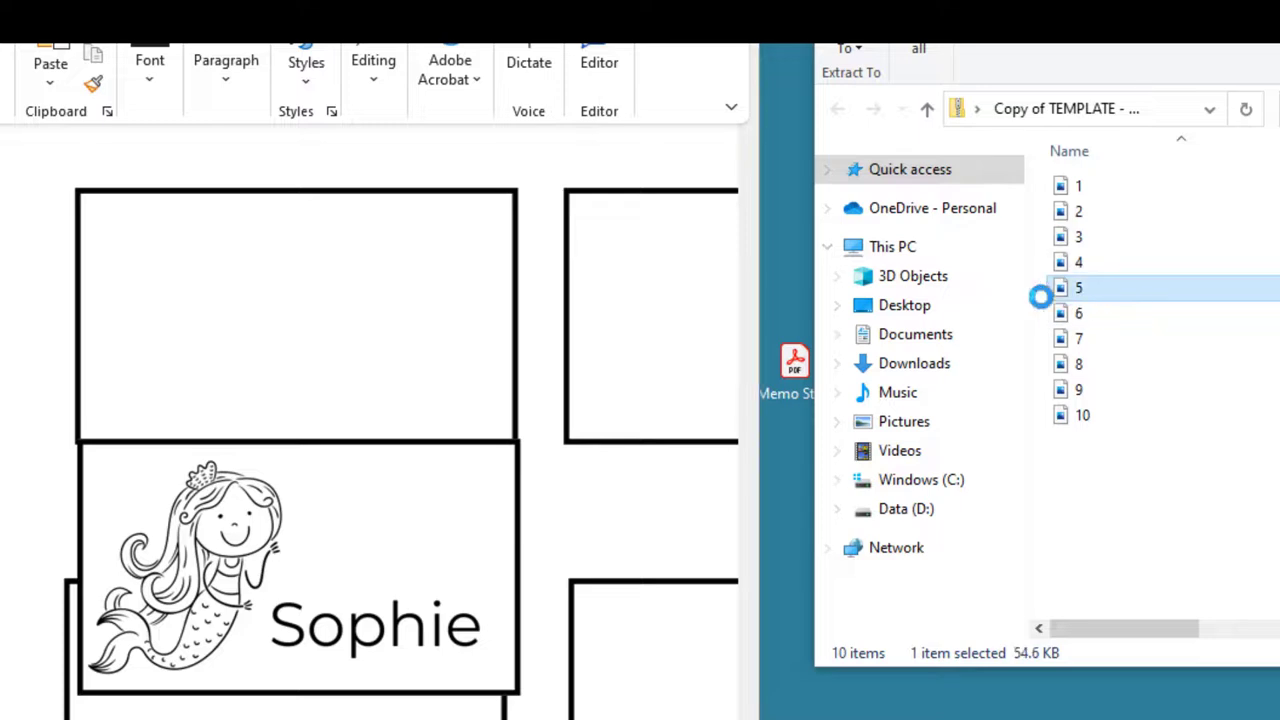
- Delete the misplaced snowman Sophie card, leaving its tag frame empty
click(487, 467)
scroll(487, 467, down, 5)
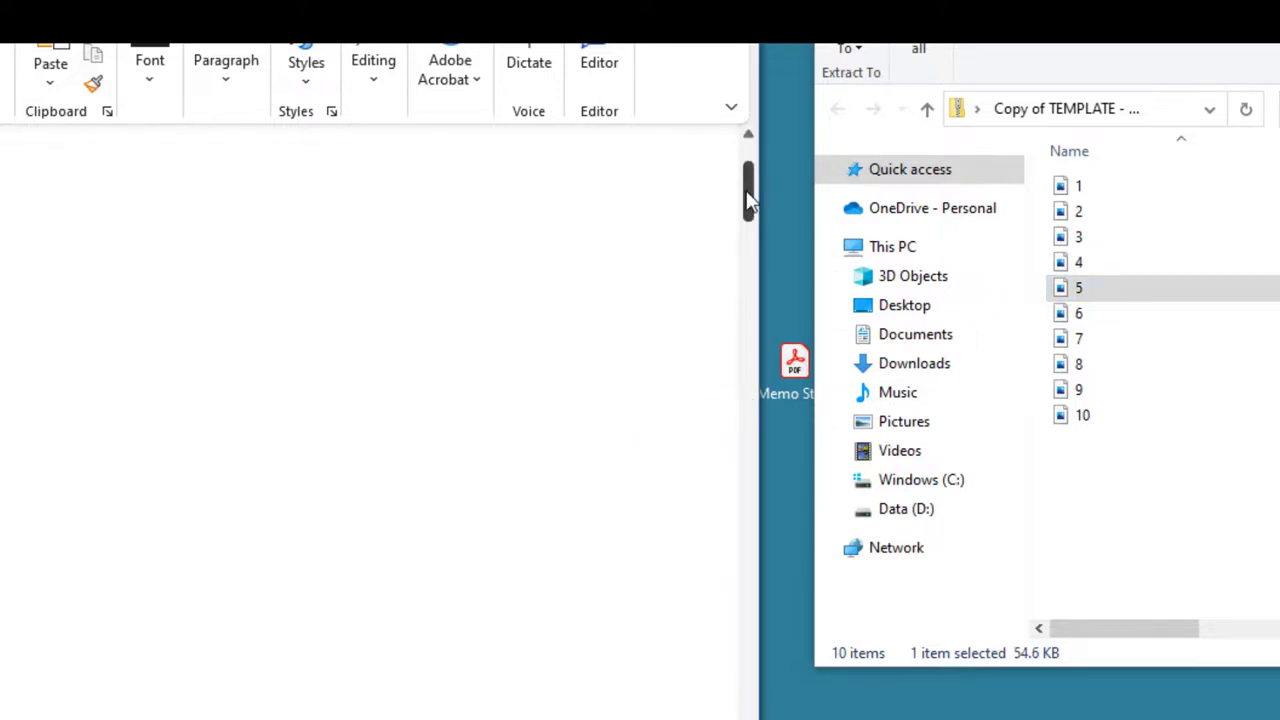
drag(753, 203, 731, 537)
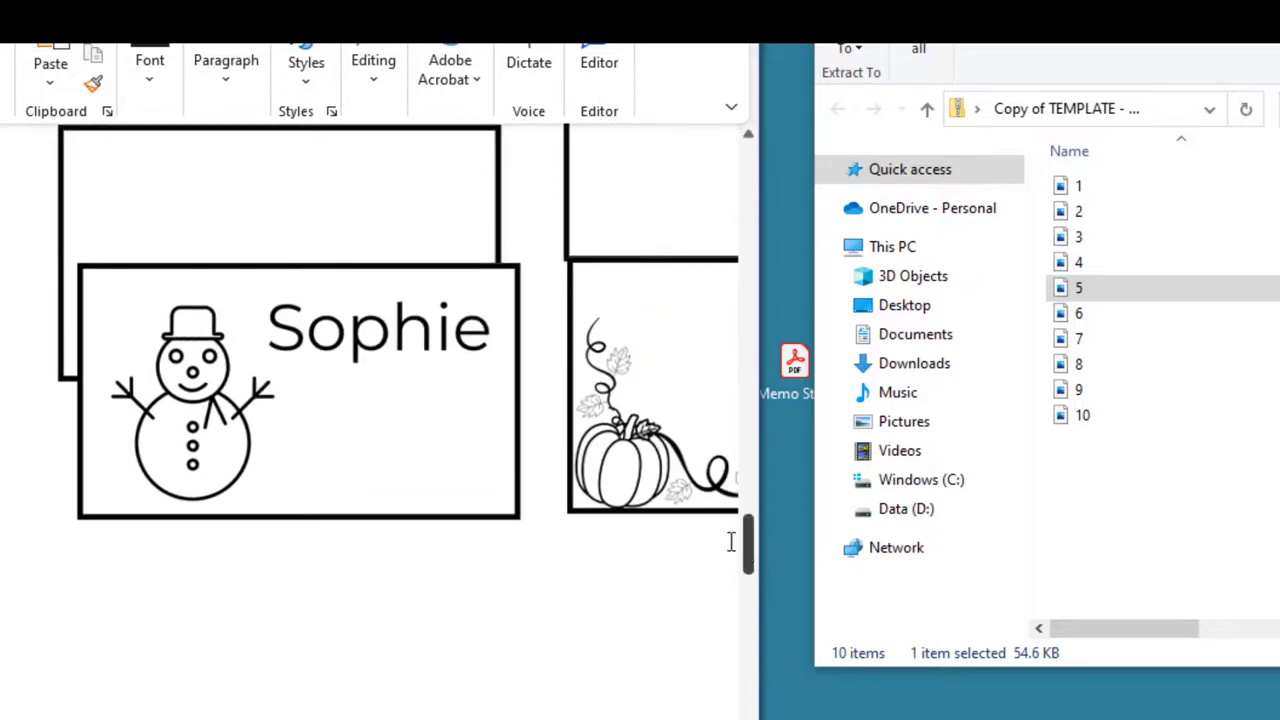
click(429, 431)
key(Delete)
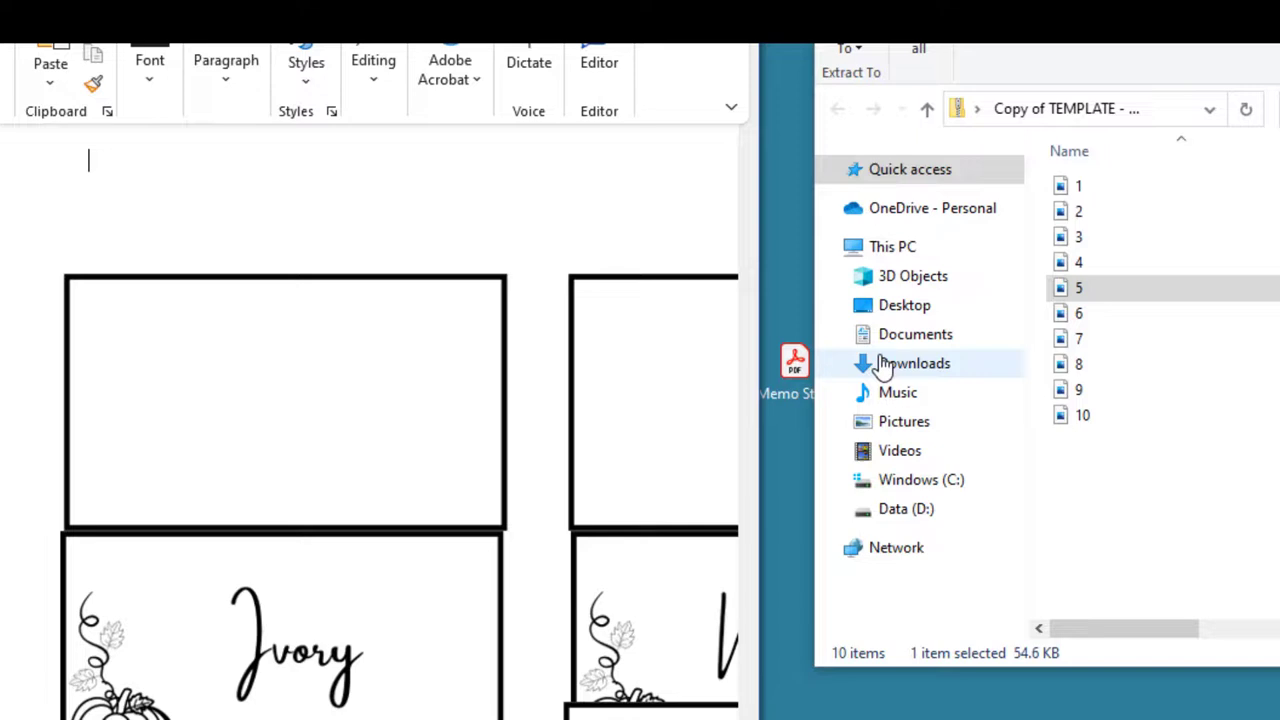
- Insert the nativity Sophie card image into Word with Tight text wrapping
drag(1070, 313, 355, 454)
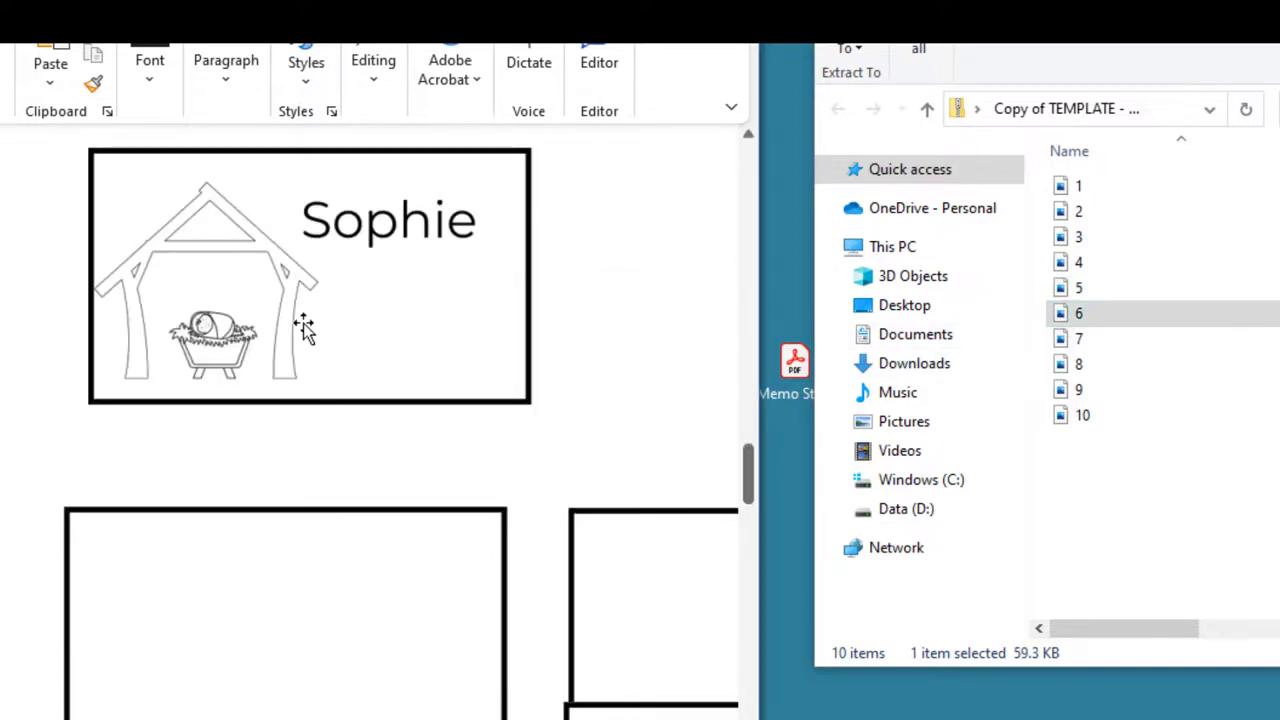
right_click(306, 330)
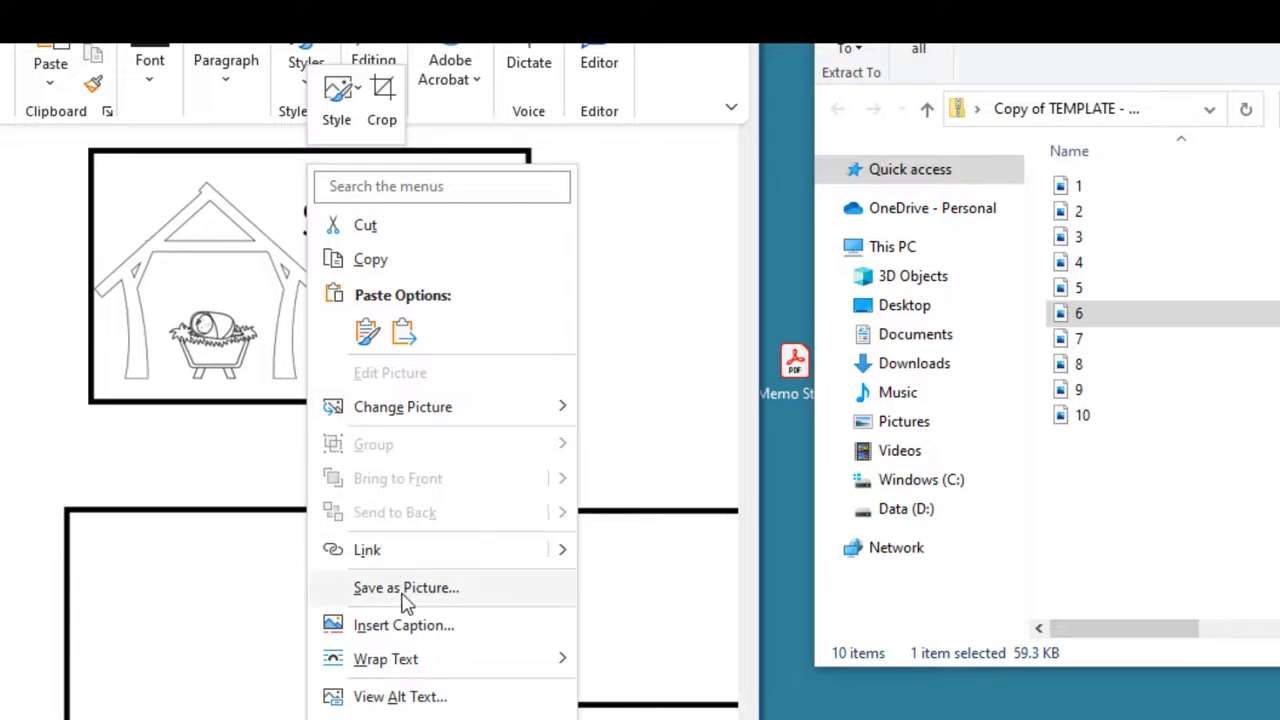
mouse_move(440, 662)
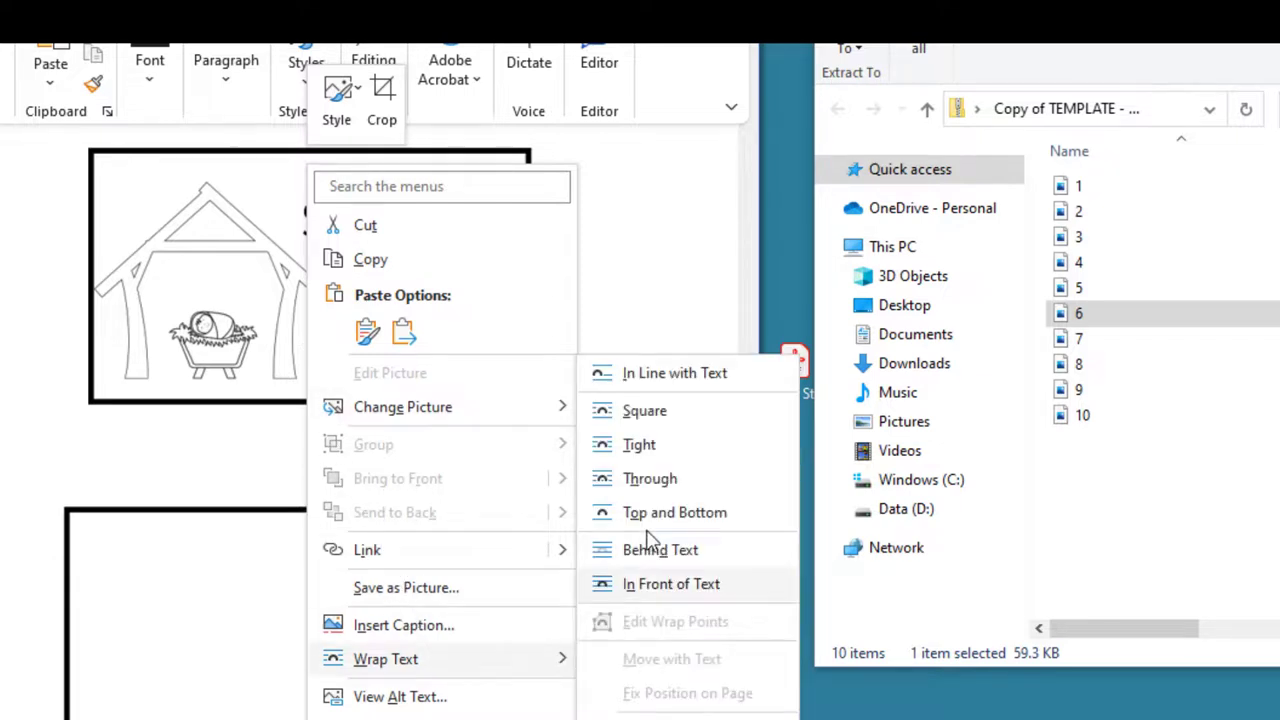
click(663, 449)
click(663, 449)
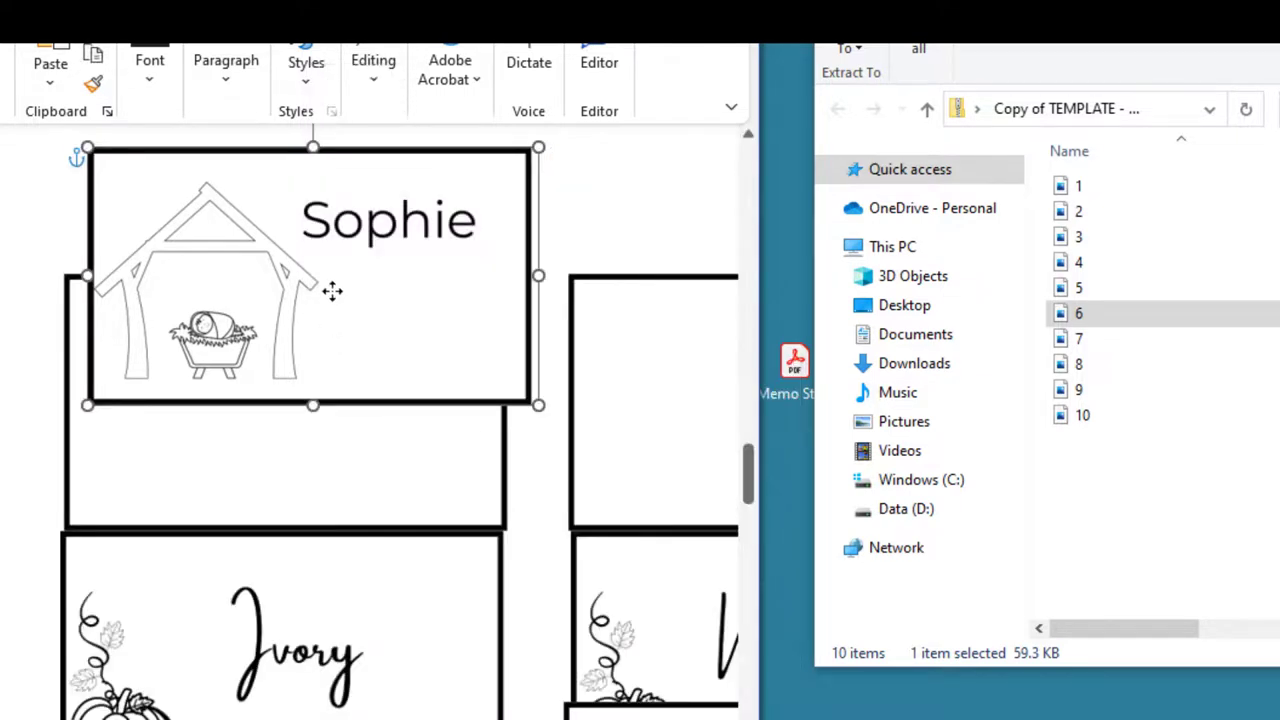
- Dock the nativity card under the empty box on page 1 and maximize the Word window
drag(334, 199, 634, 343)
drag(749, 471, 751, 441)
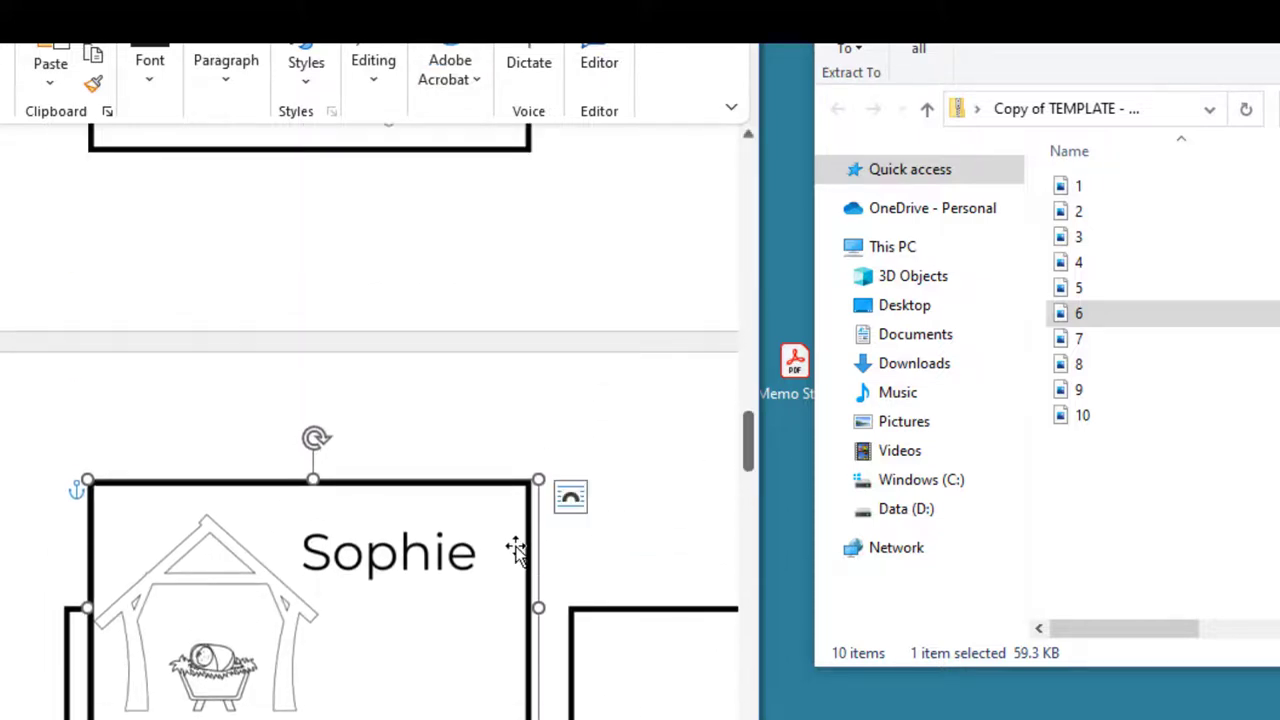
drag(517, 549, 511, 177)
scroll(510, 176, up, 1)
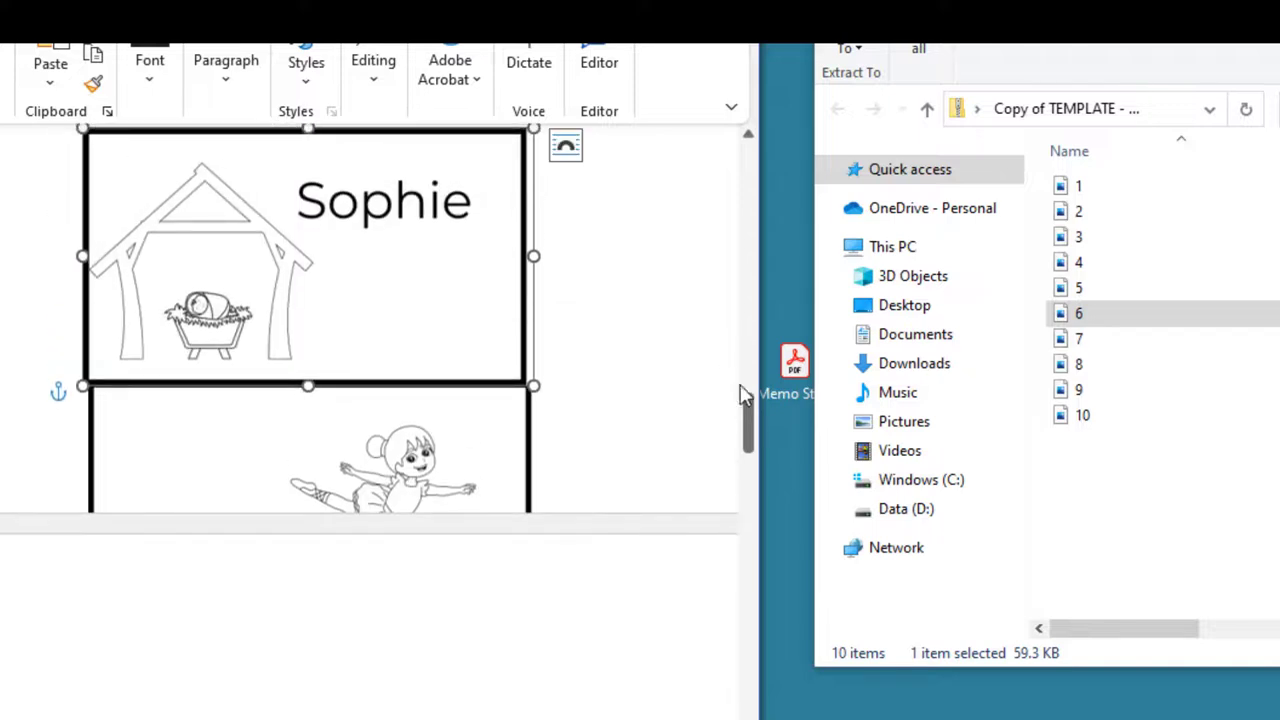
drag(748, 398, 749, 372)
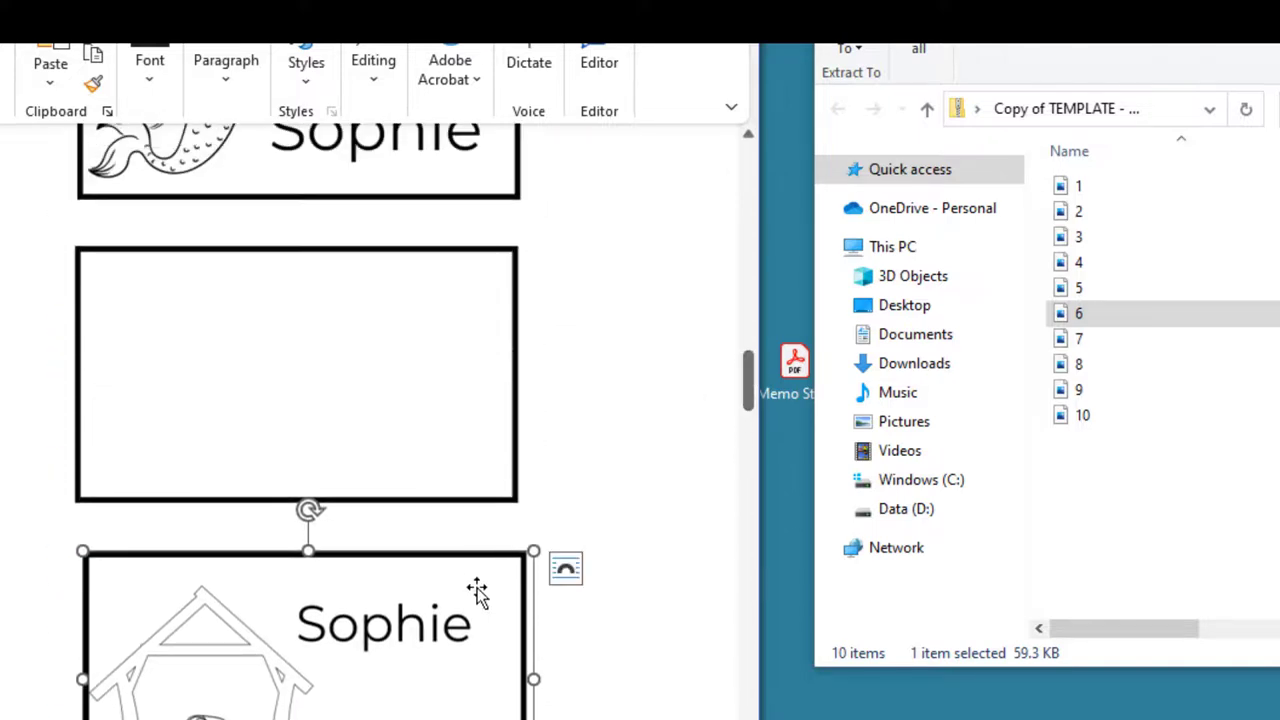
drag(477, 592, 471, 540)
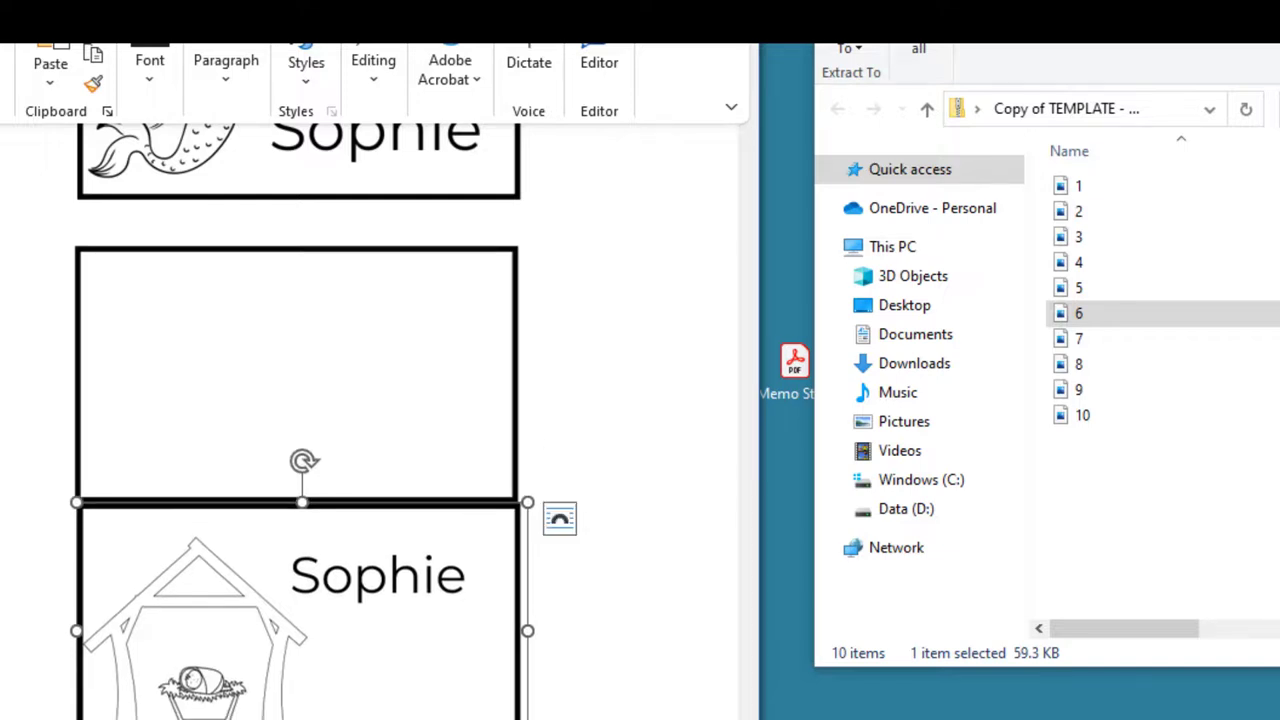
key(super+Up)
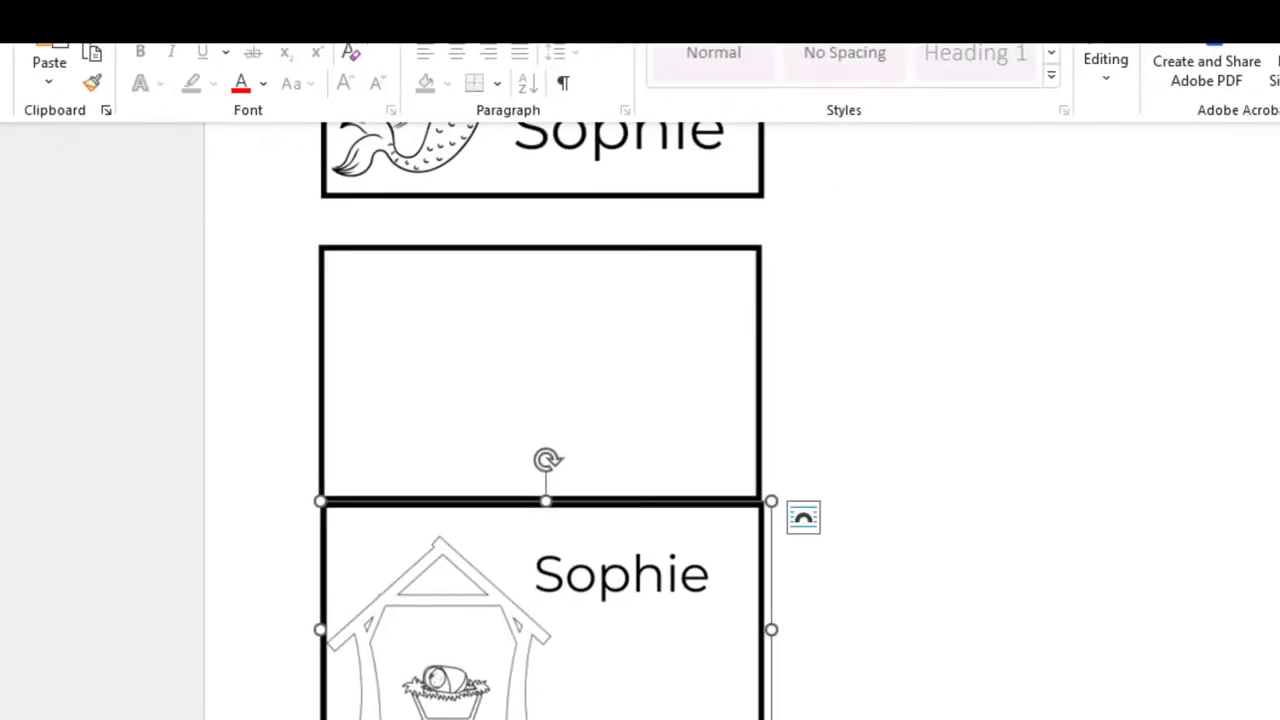
- Set the ballerina Sophie card picture's text wrapping to Tight
scroll(540, 420, up, 2)
scroll(540, 420, down, 4)
scroll(540, 420, up, 6)
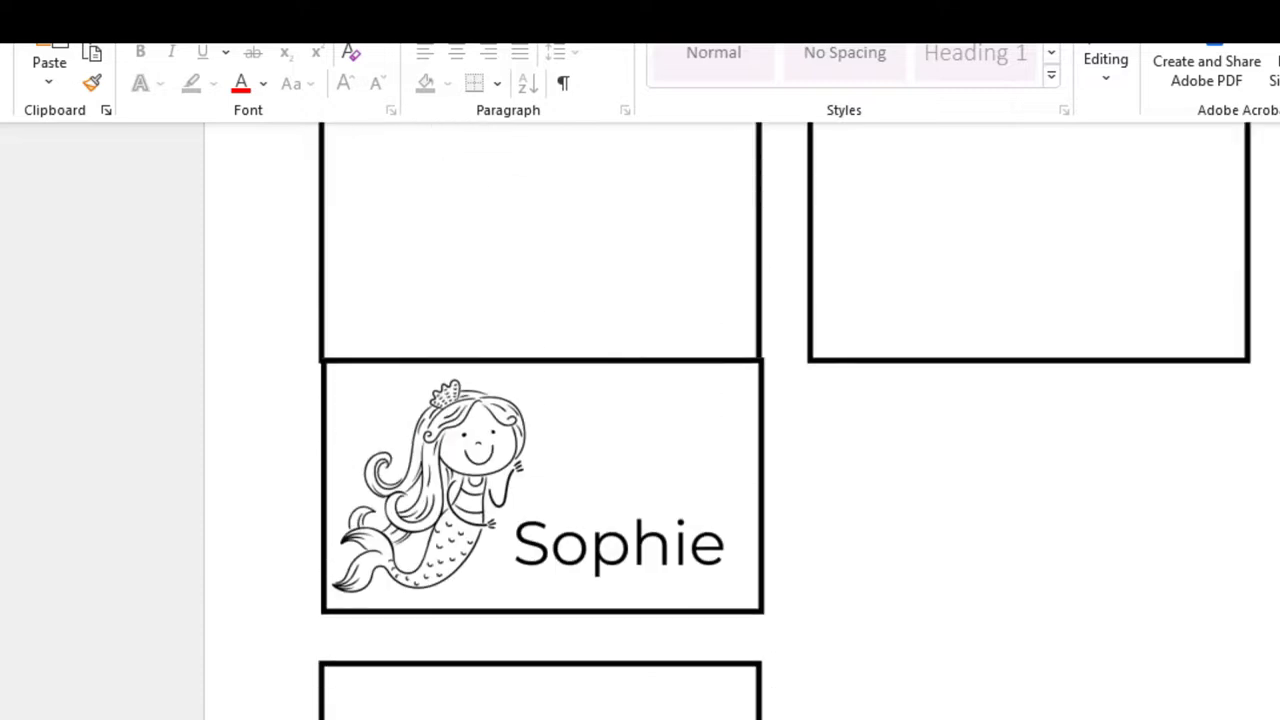
scroll(540, 420, up, 4)
scroll(540, 420, down, 14)
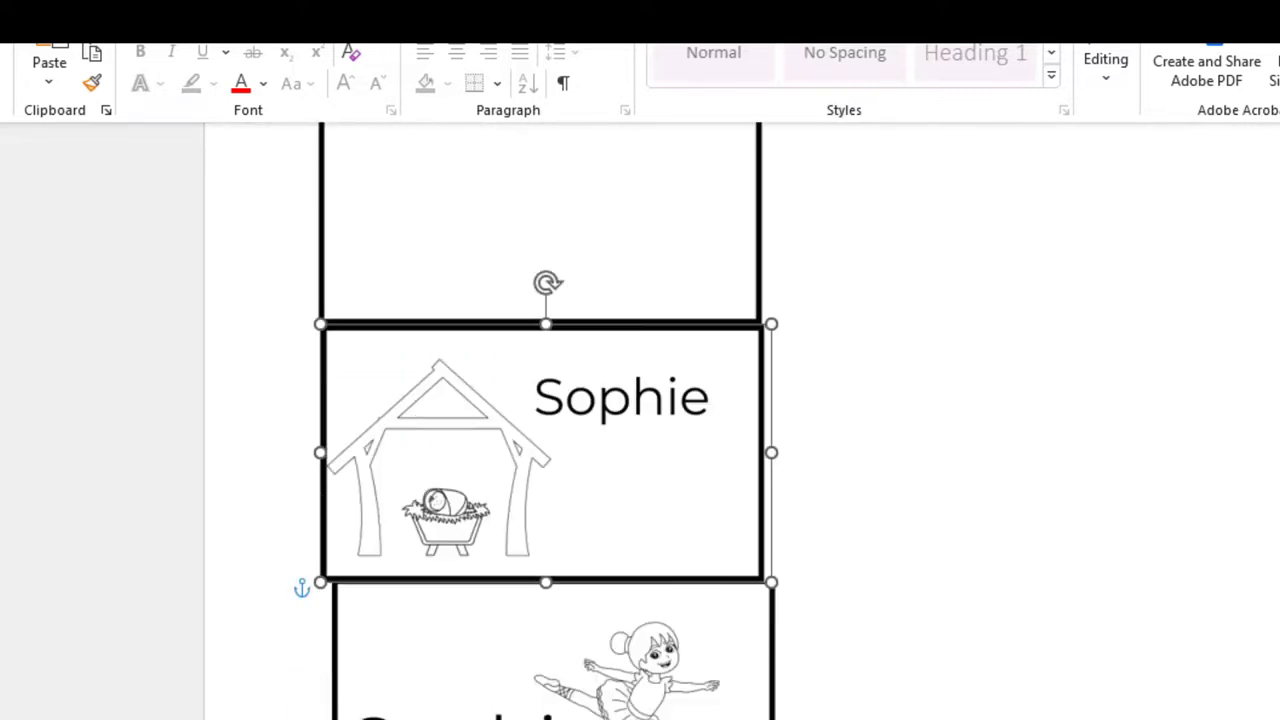
scroll(826, 474, down, 1)
click(877, 610)
click(643, 655)
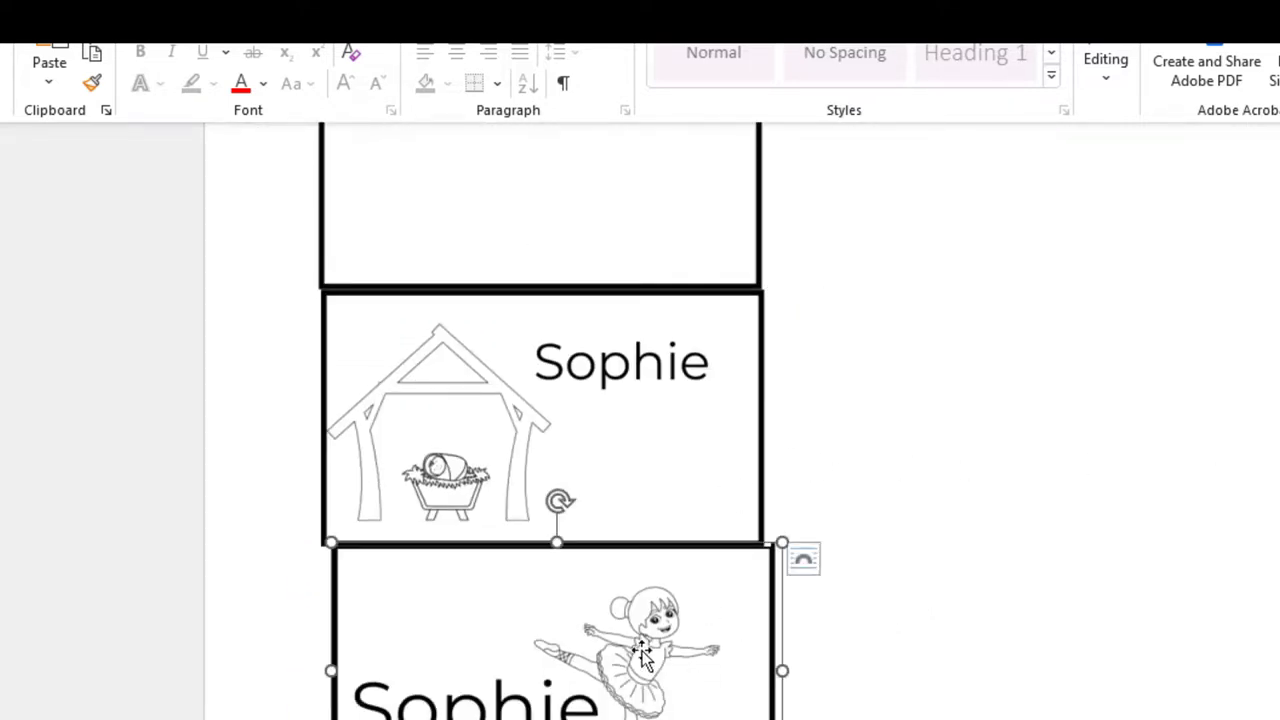
right_click(620, 626)
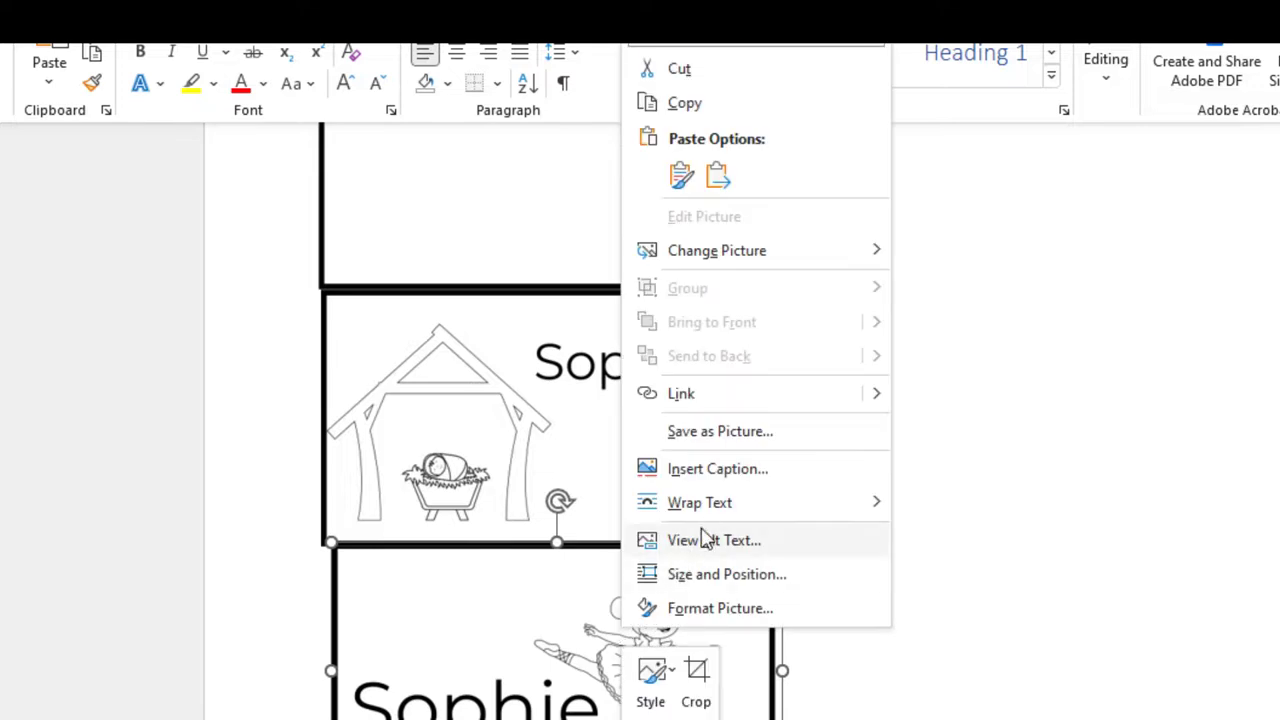
mouse_move(863, 514)
click(968, 452)
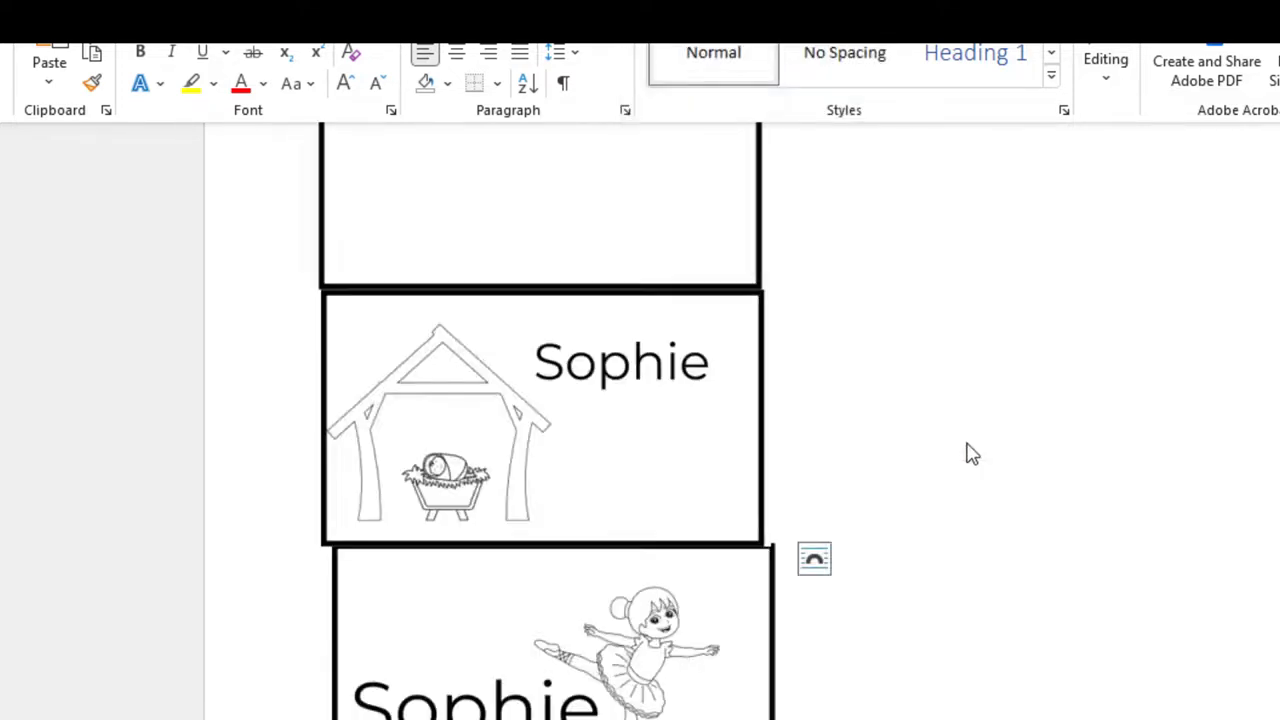
- Move the ballerina card up toward the right column and shift the hidden card beside the Karl card
scroll(780, 400, up, 5)
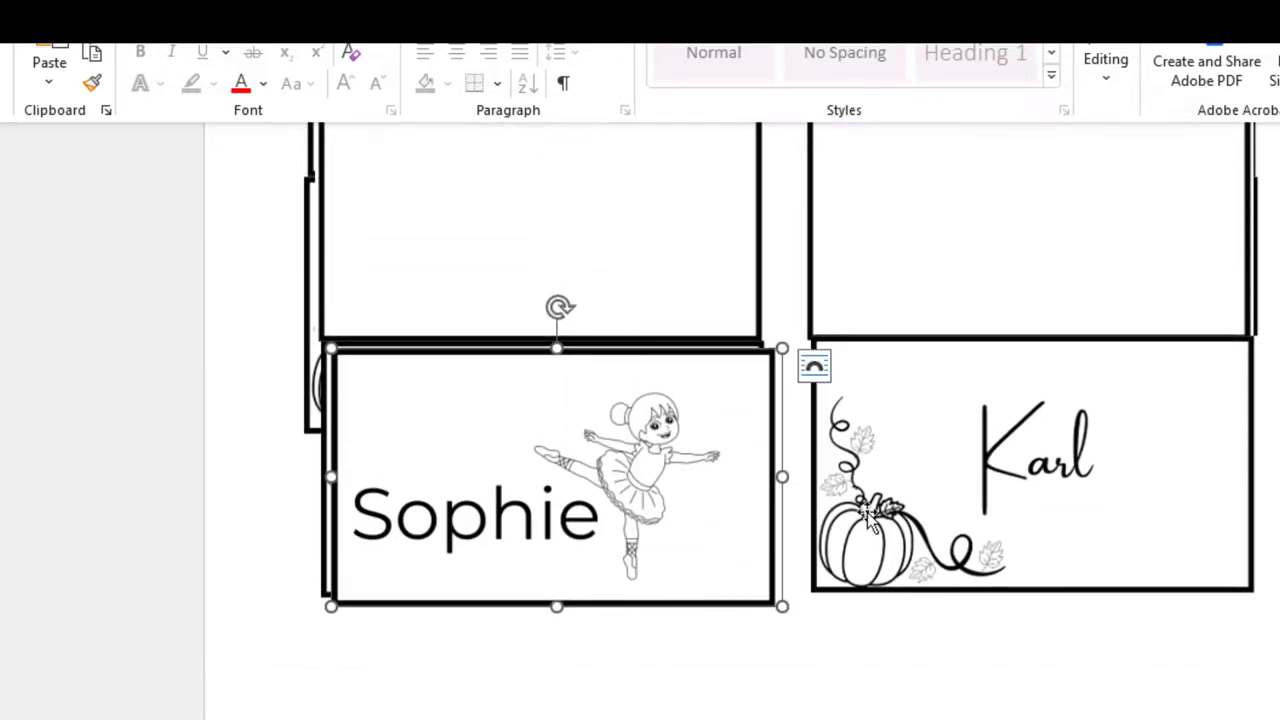
drag(737, 511, 1071, 276)
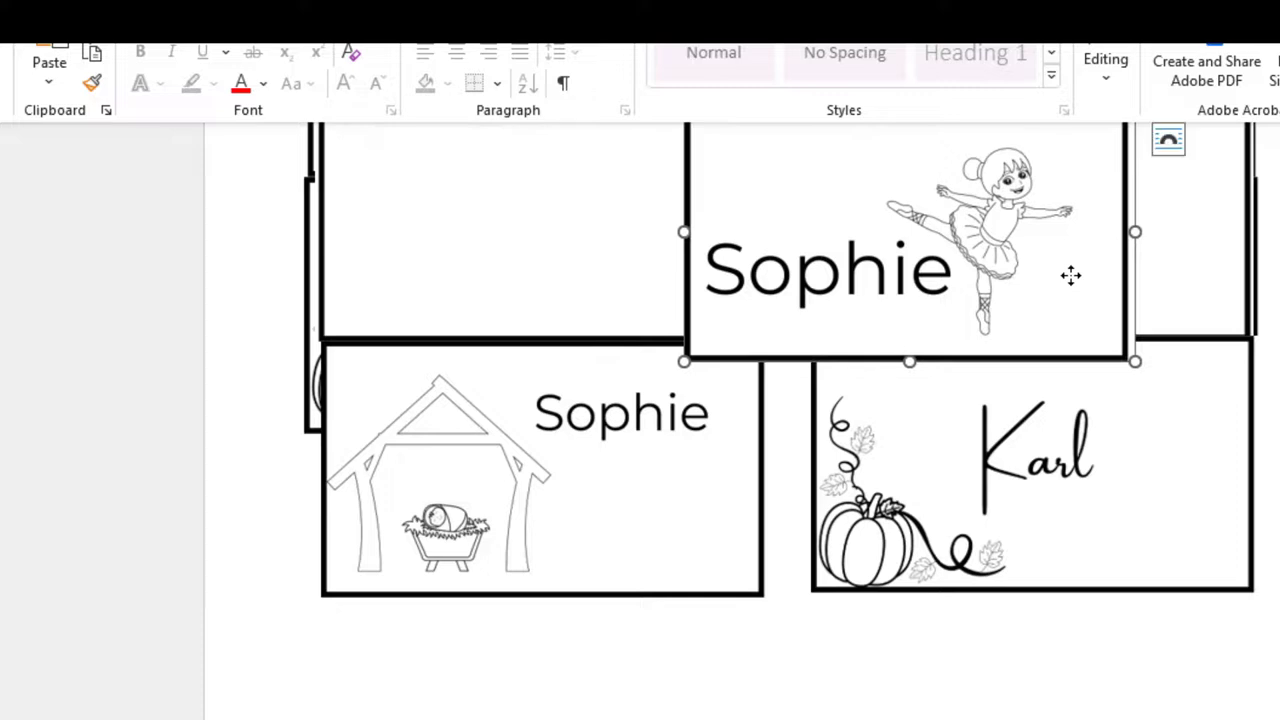
drag(308, 418, 791, 654)
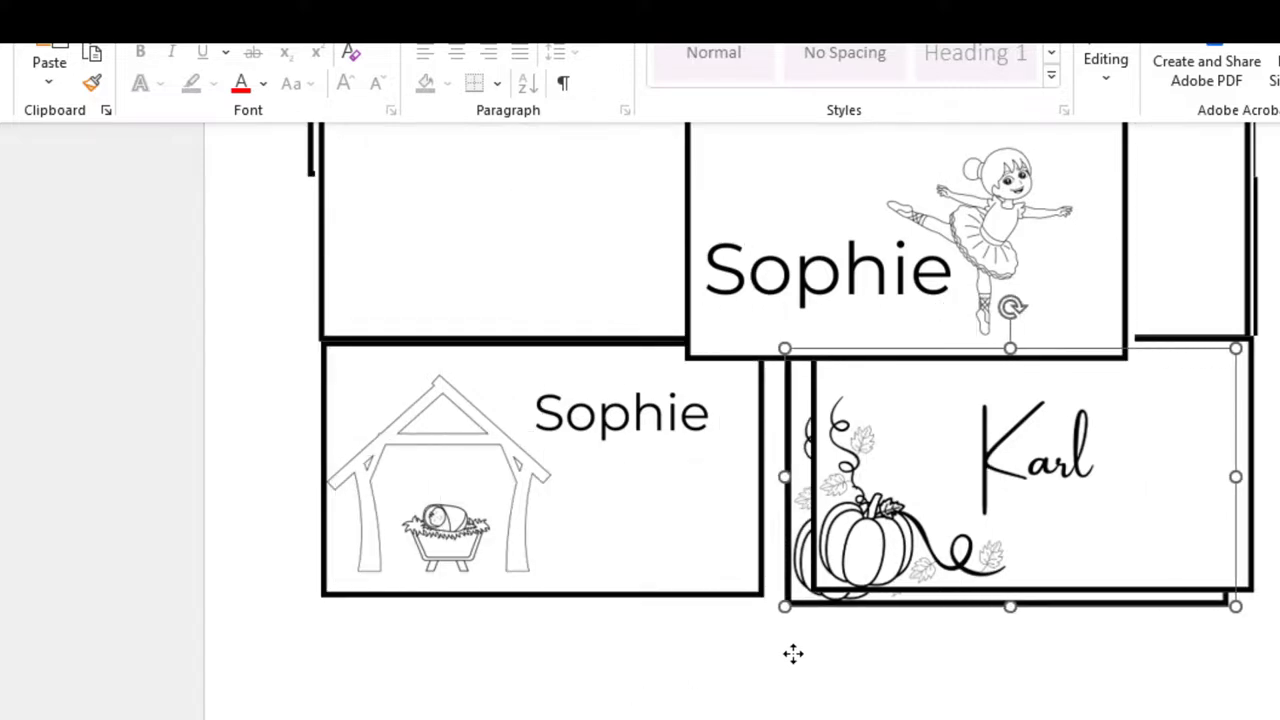
- Dock the ballerina card under the top-right empty box beside the mermaid card
scroll(928, 535, up, 3)
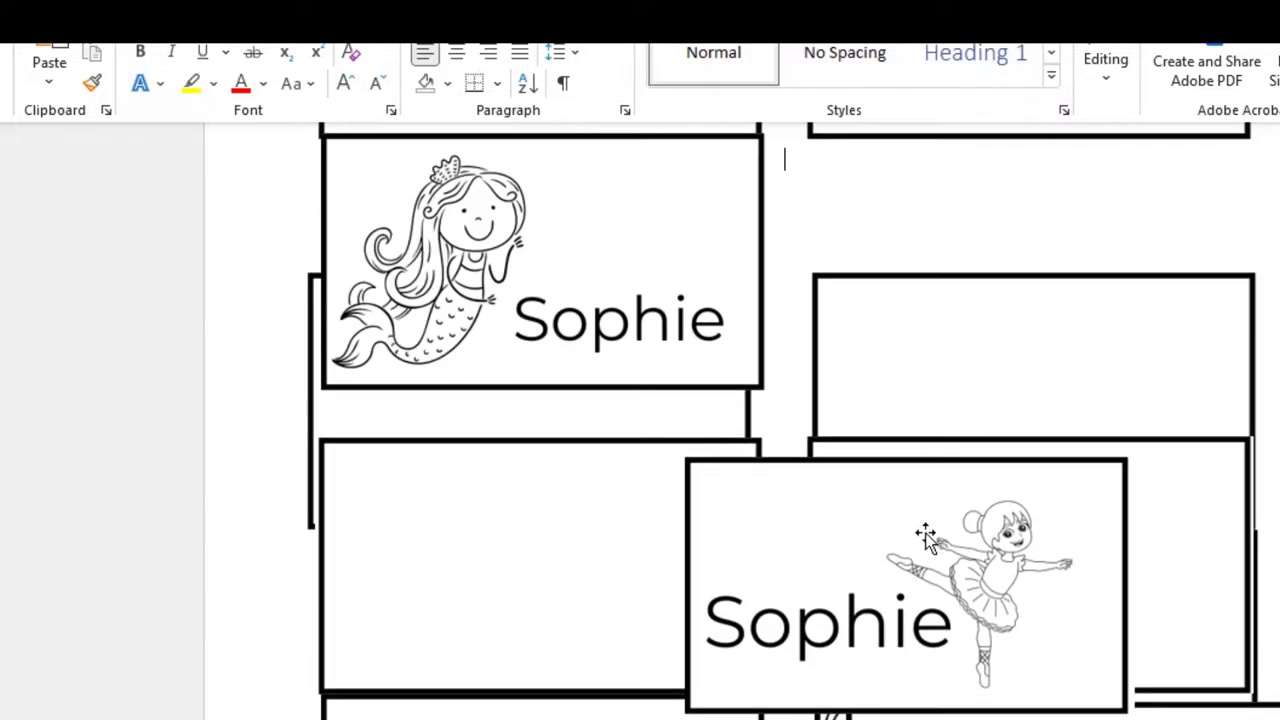
drag(927, 533, 1021, 266)
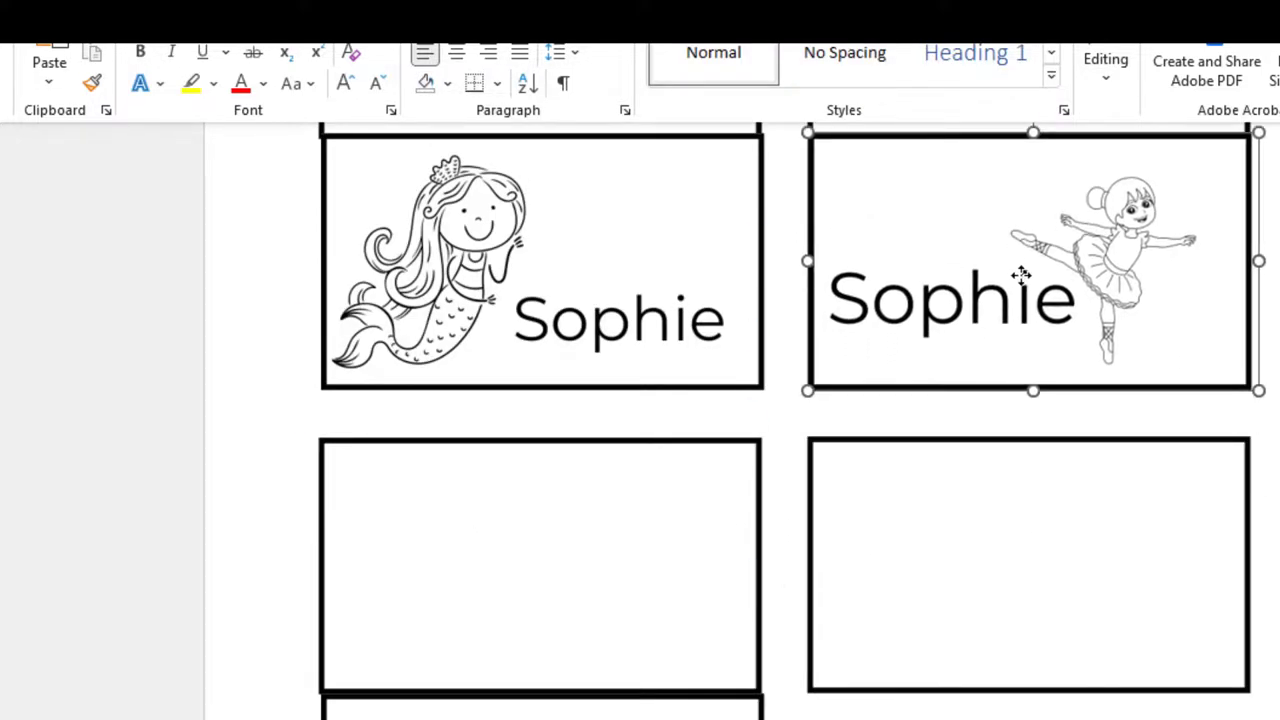
scroll(780, 420, up, 3)
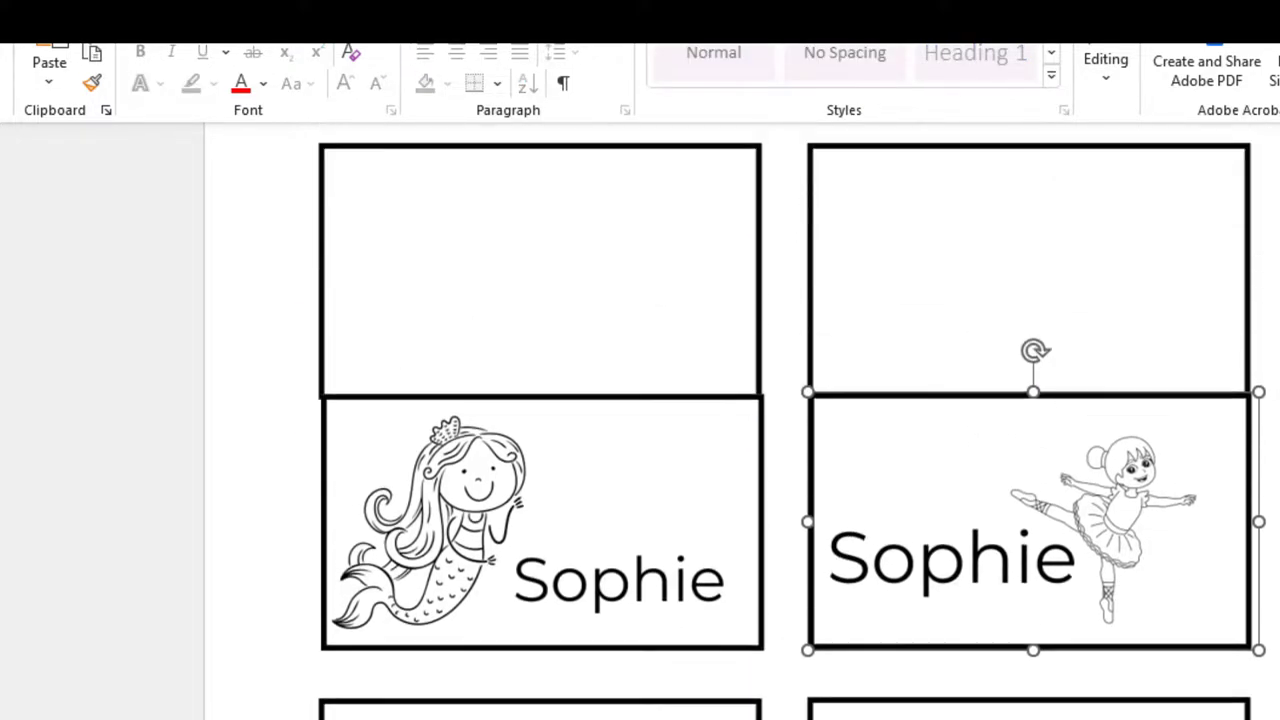
scroll(780, 420, down, 6)
scroll(334, 713, down, 6)
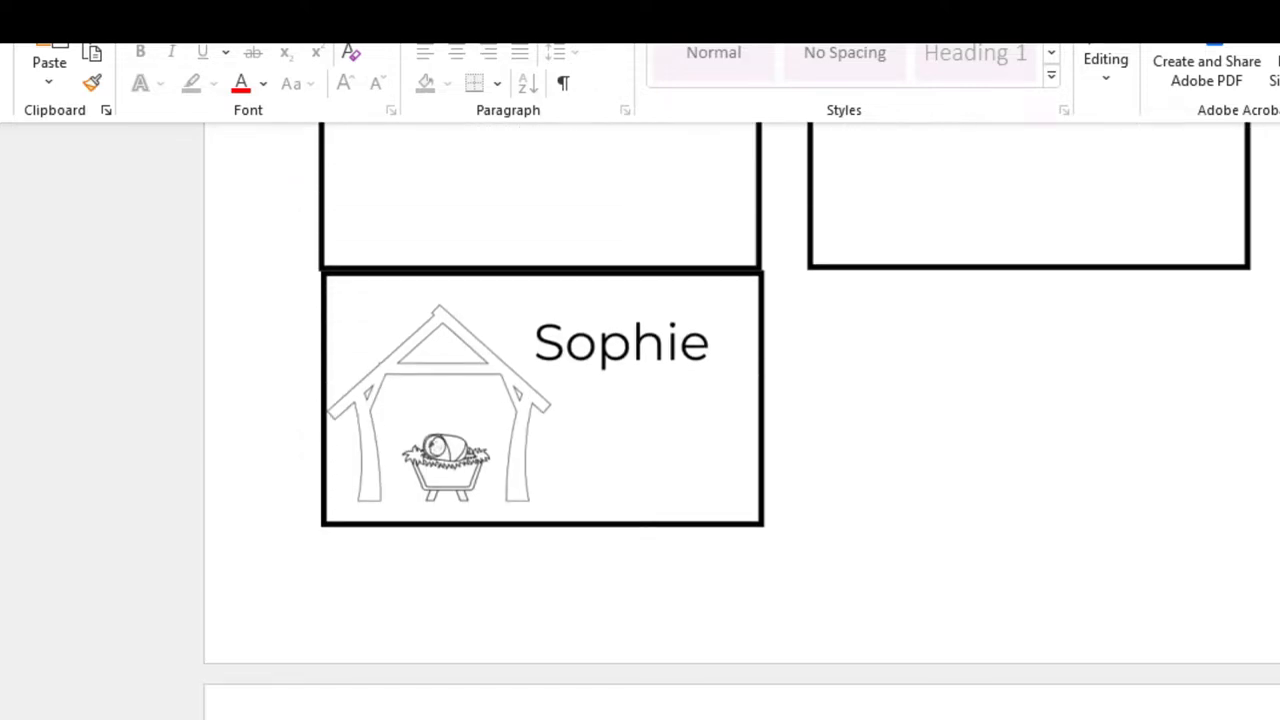
scroll(640, 420, down, 5)
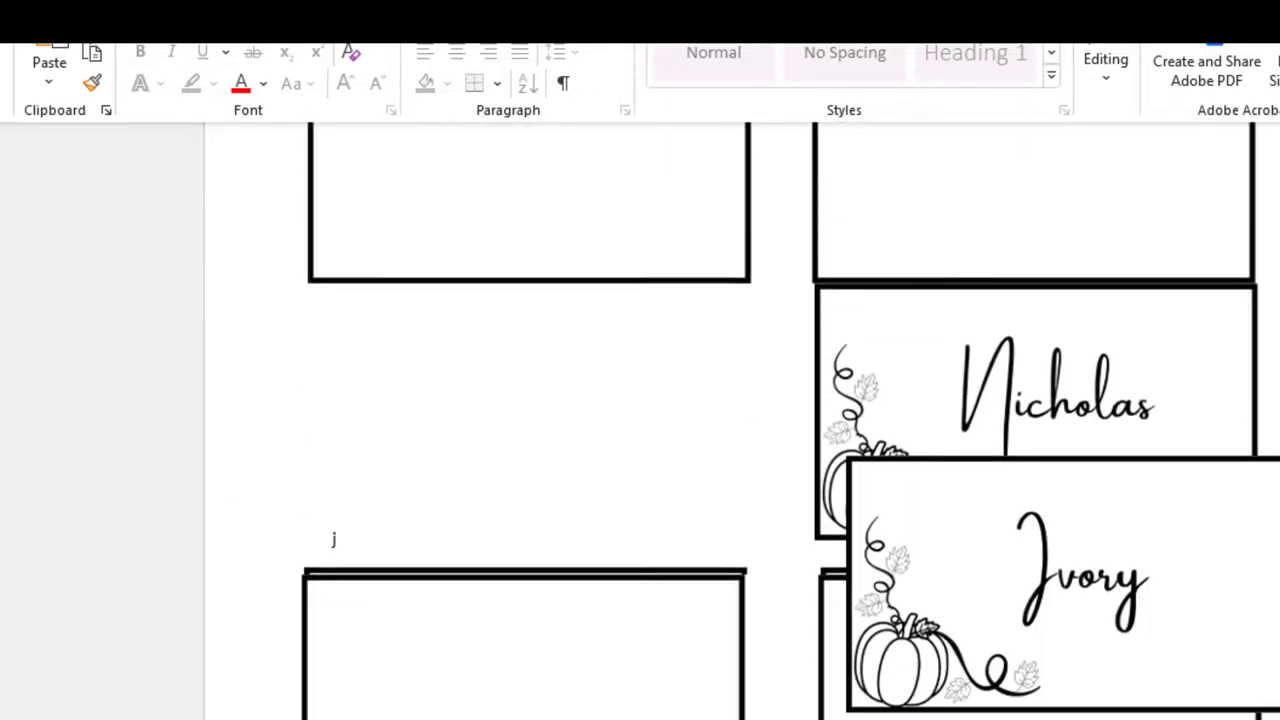
- Delete the leftover Ivory and Nicholas cards and pull the blank box off the Ashley card
click(1110, 475)
key(Delete)
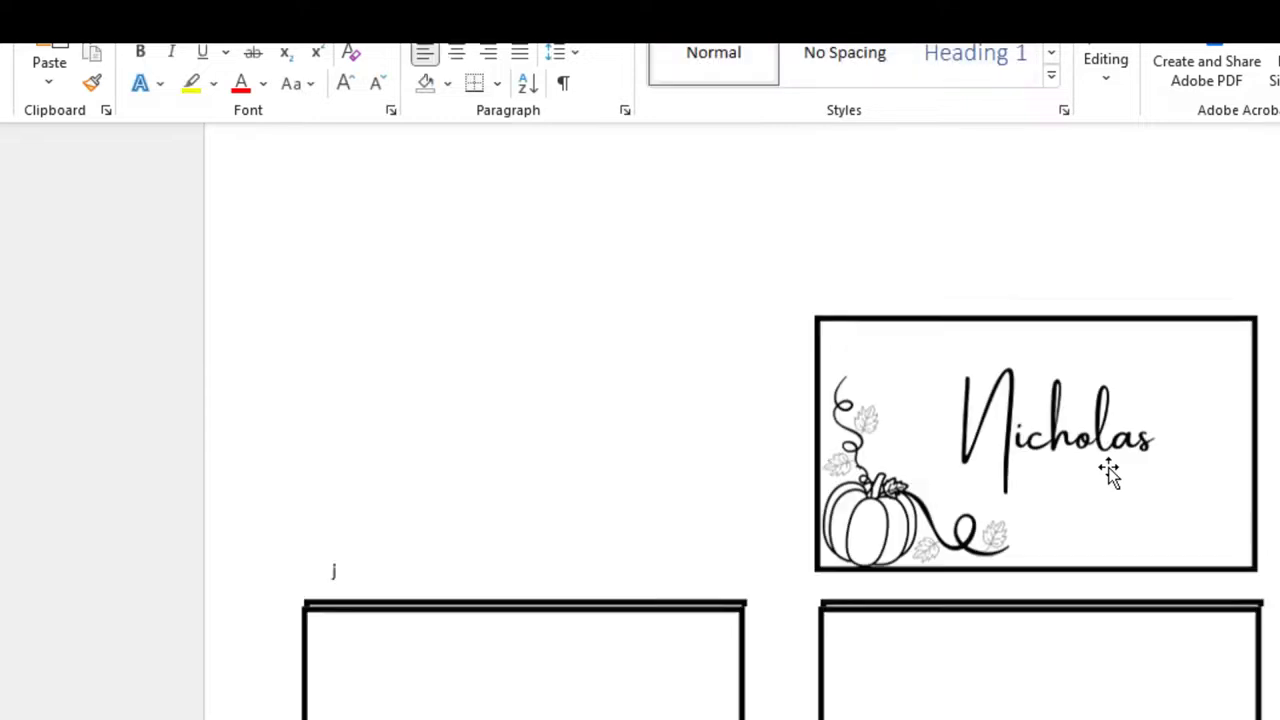
key(Delete)
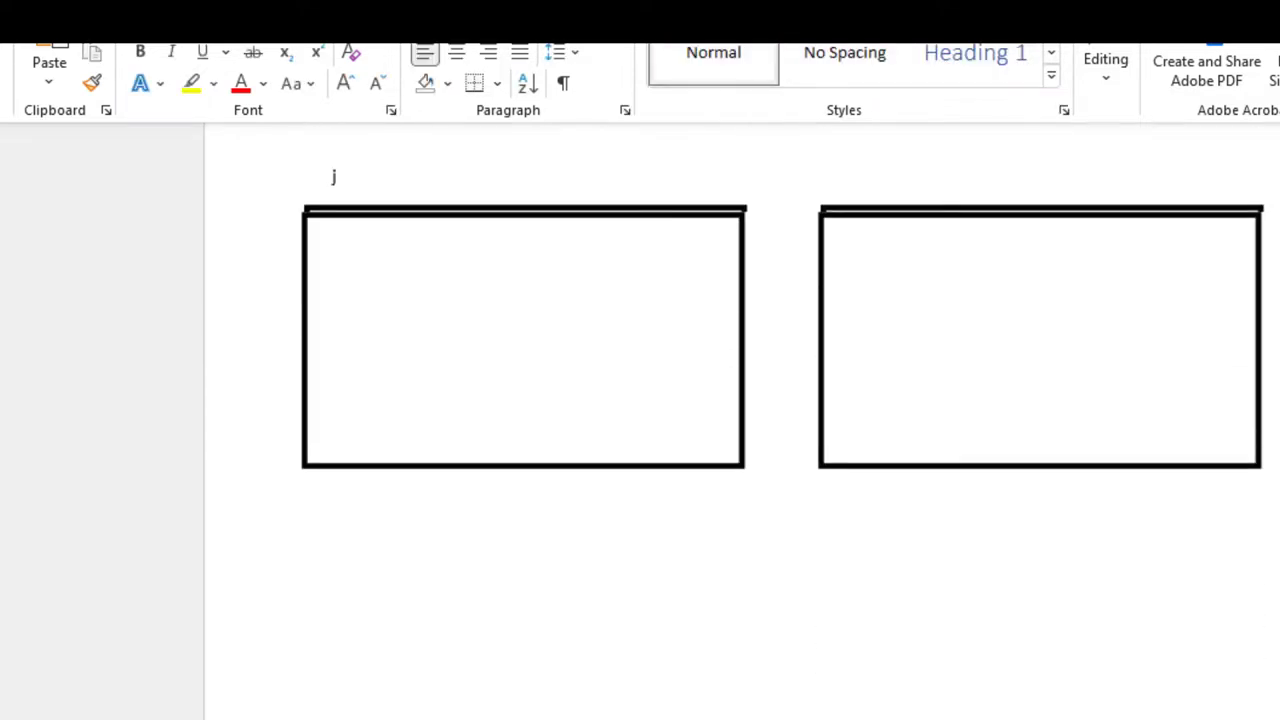
drag(994, 369, 1012, 612)
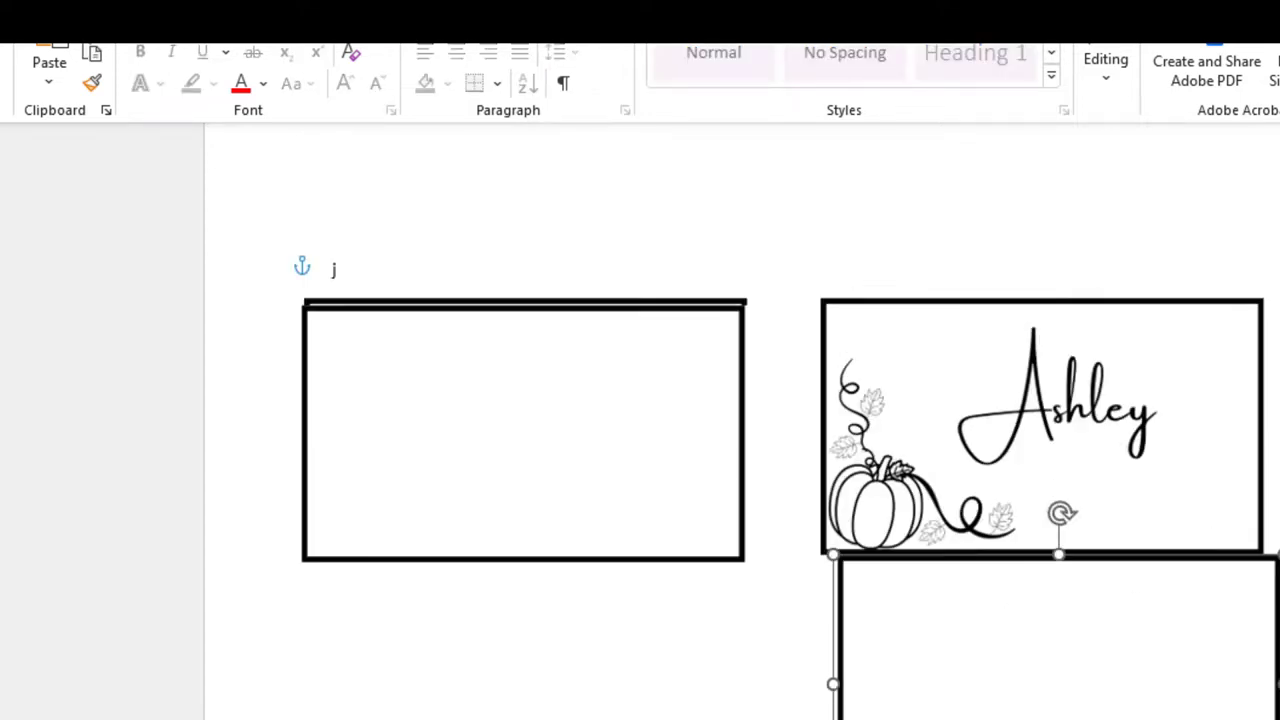
scroll(740, 420, up, 10)
scroll(786, 418, up, 6)
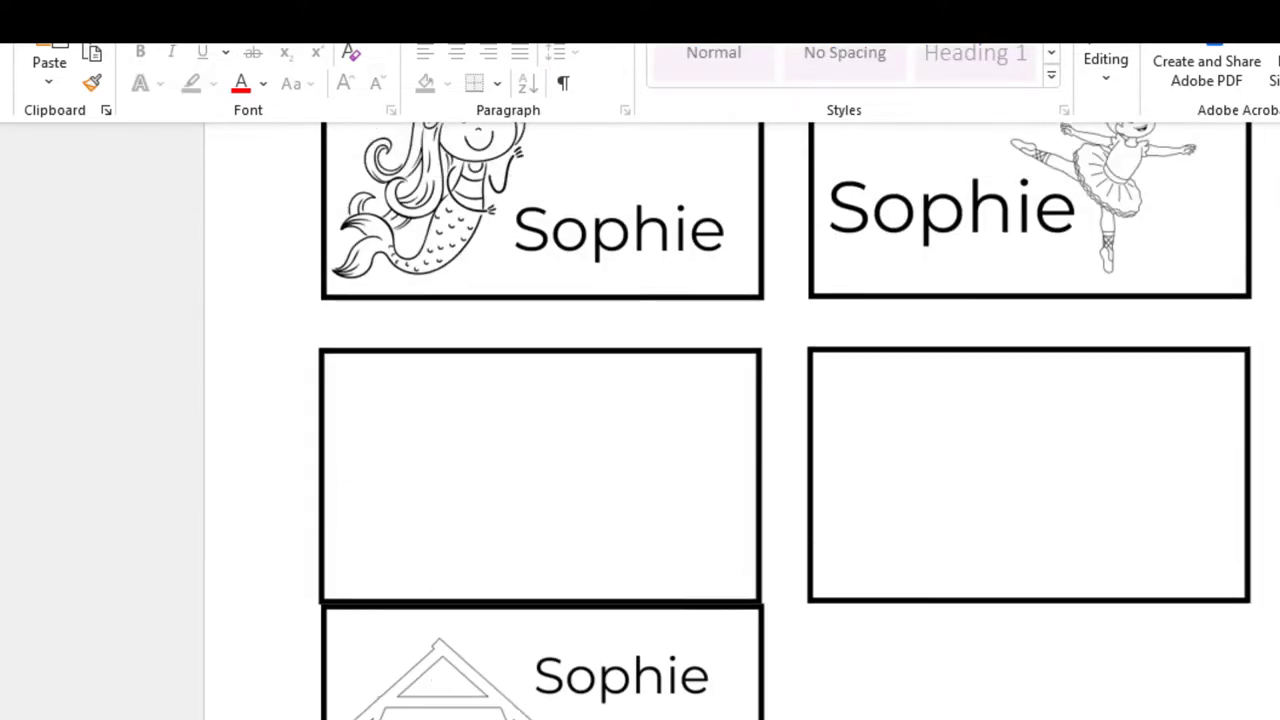
scroll(786, 418, up, 2)
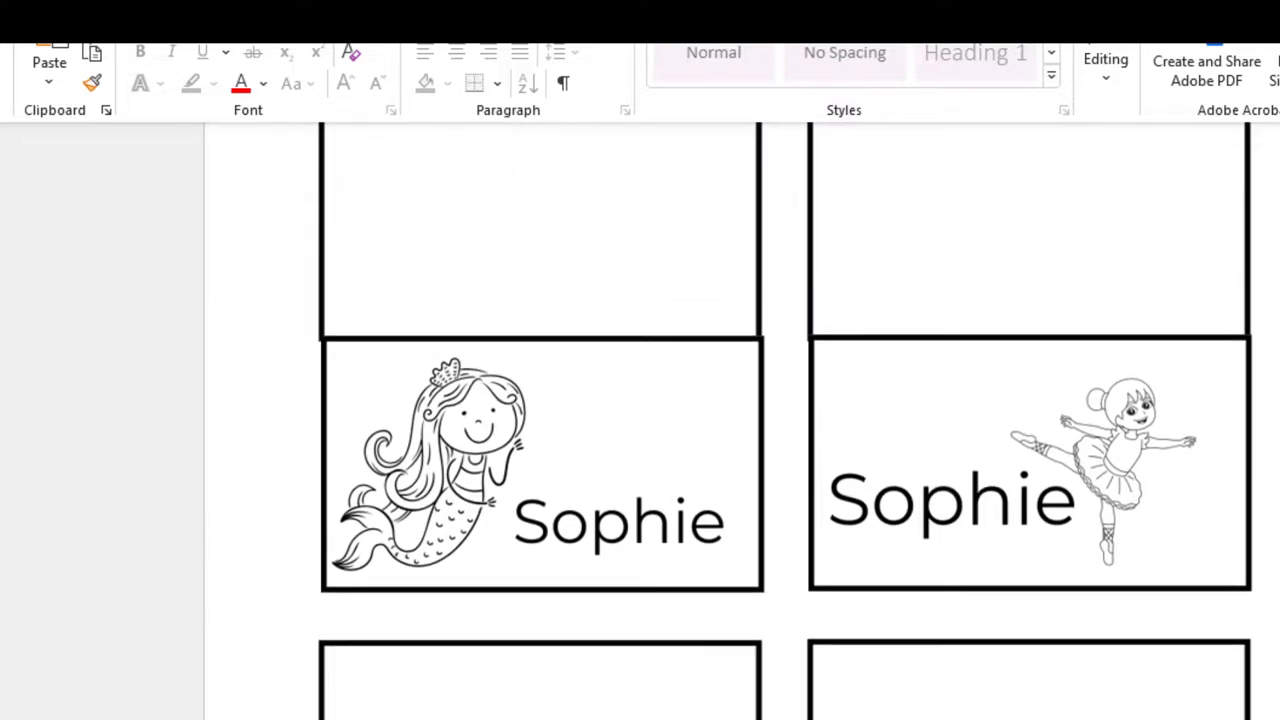